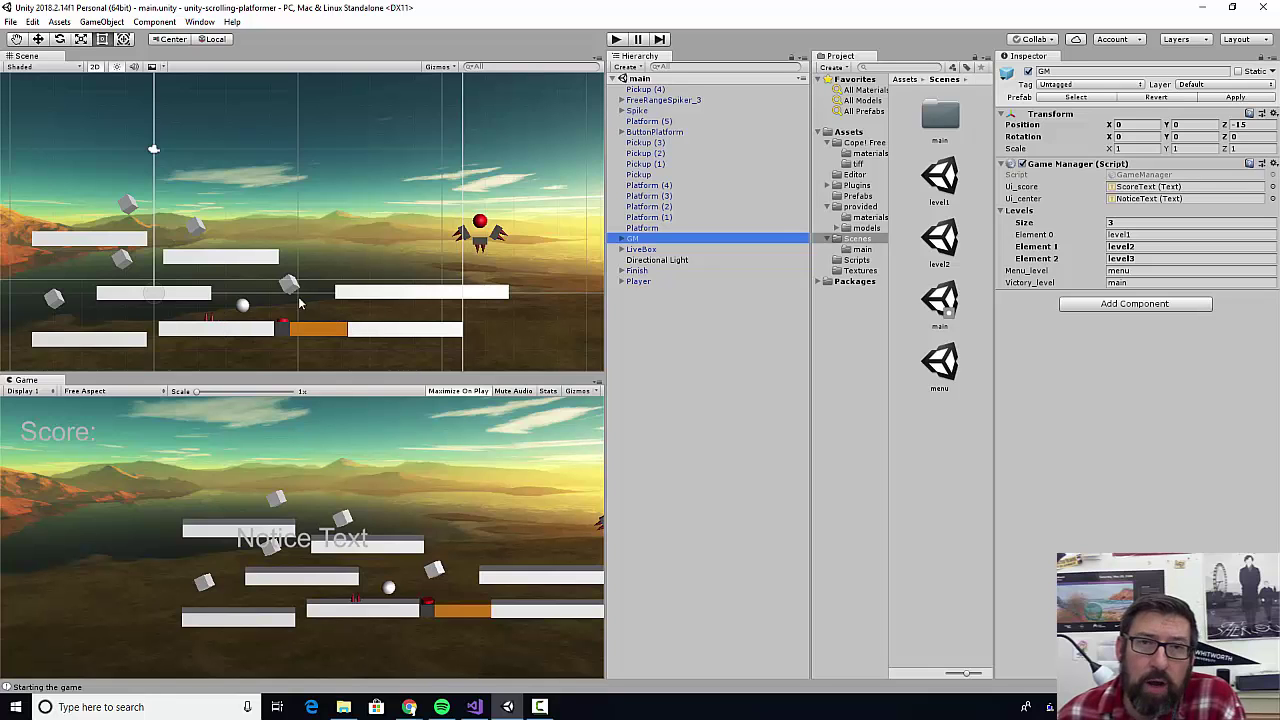
Place a Spike prefab from the Prefabs folder on Platform (2), at about X 6.27, Y 2.46
click(221, 257)
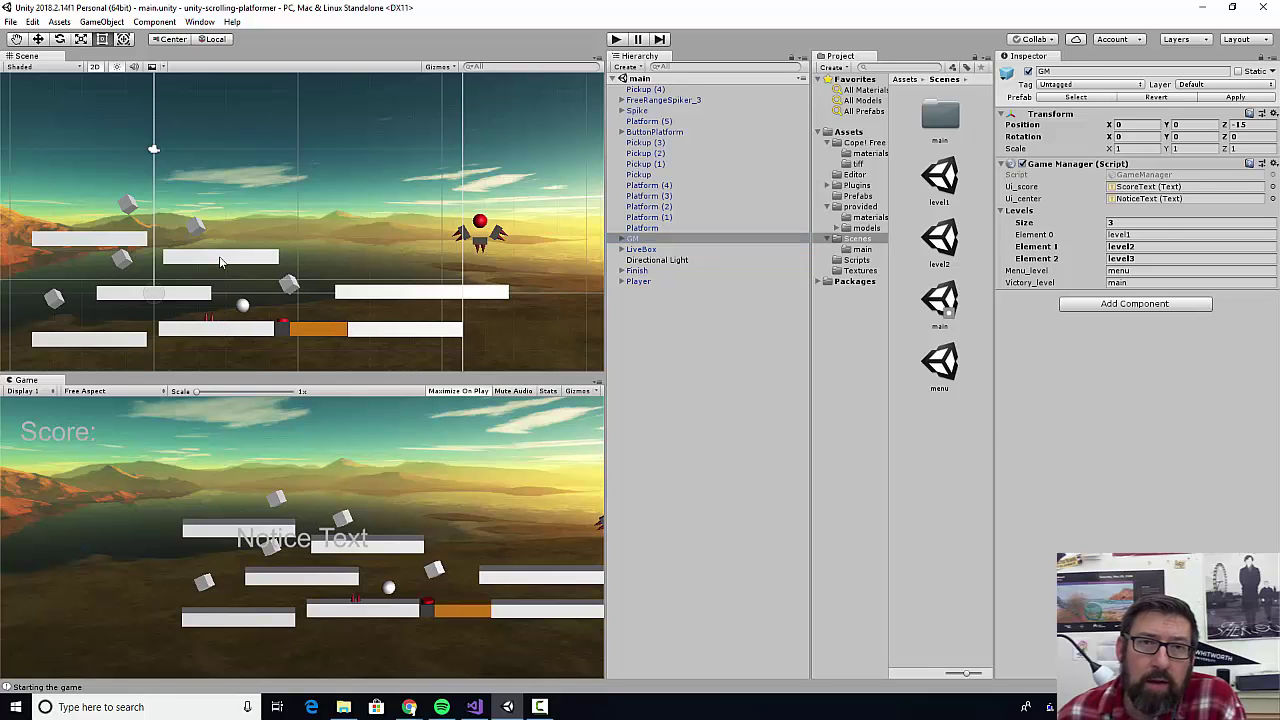
click(846, 196)
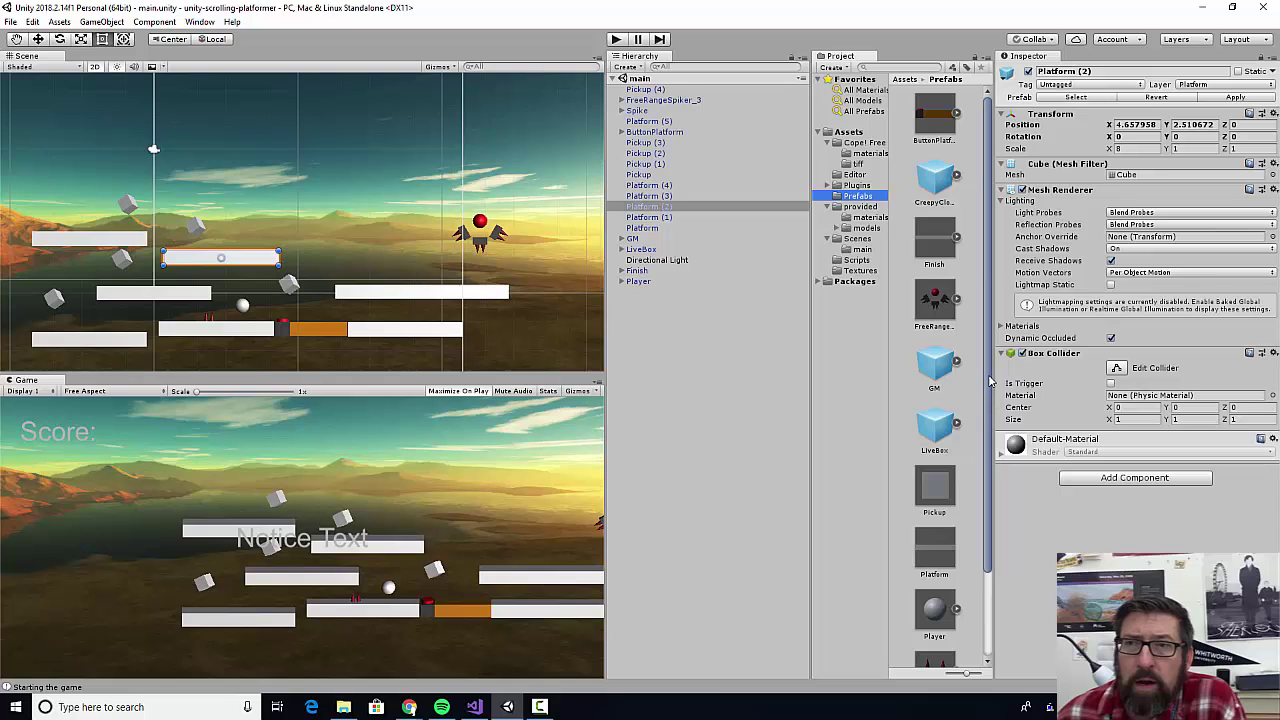
scroll(990, 380, down, 3)
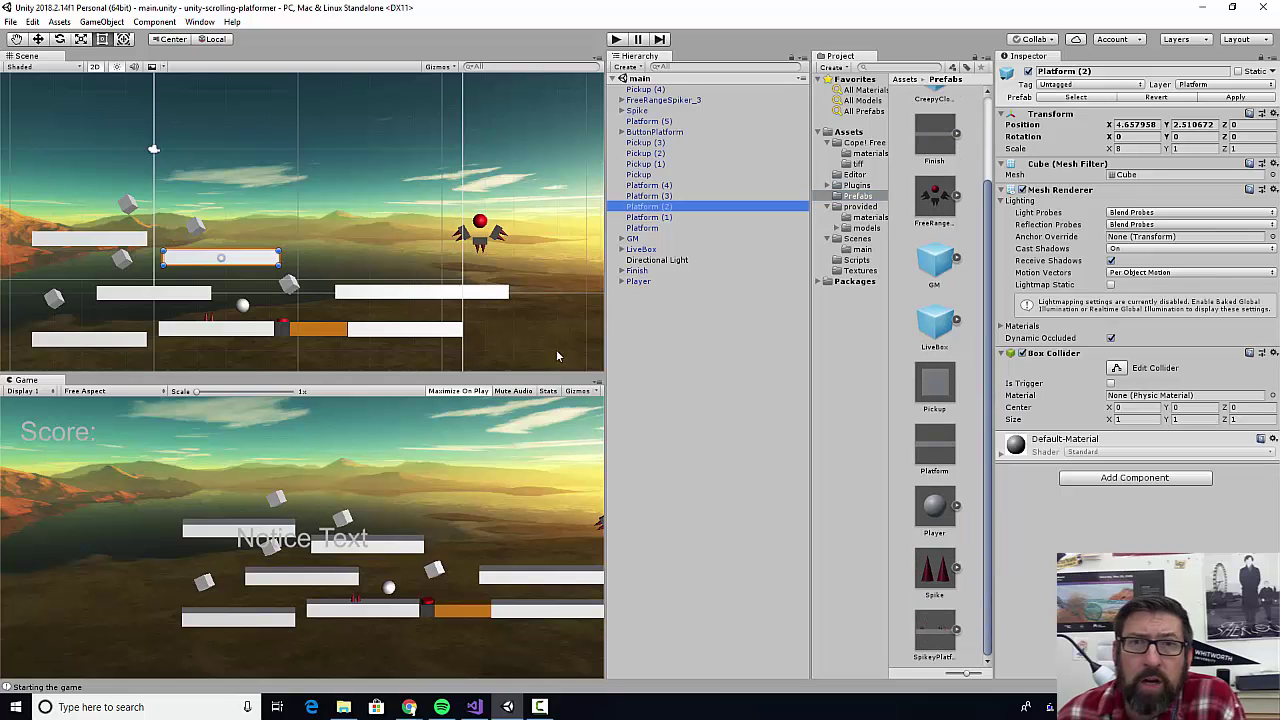
click(245, 262)
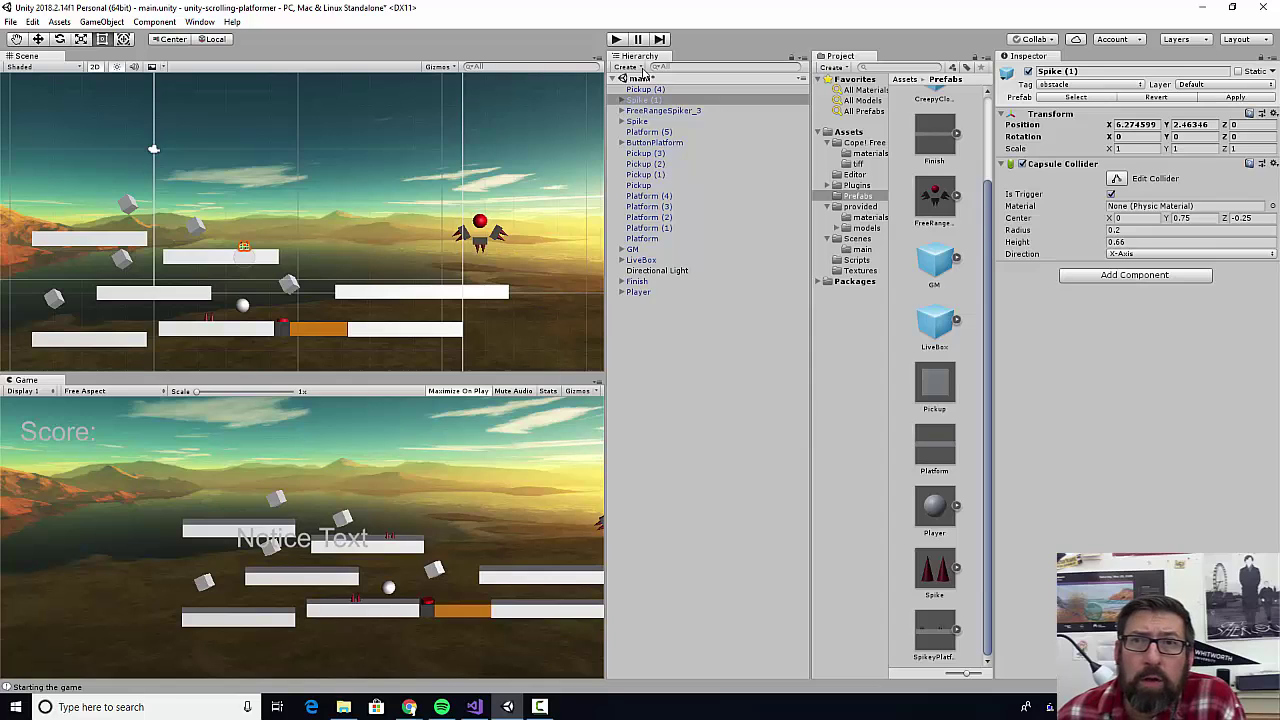
Raise the new spike slightly so its base rests on the platform's top surface
double_click(645, 100)
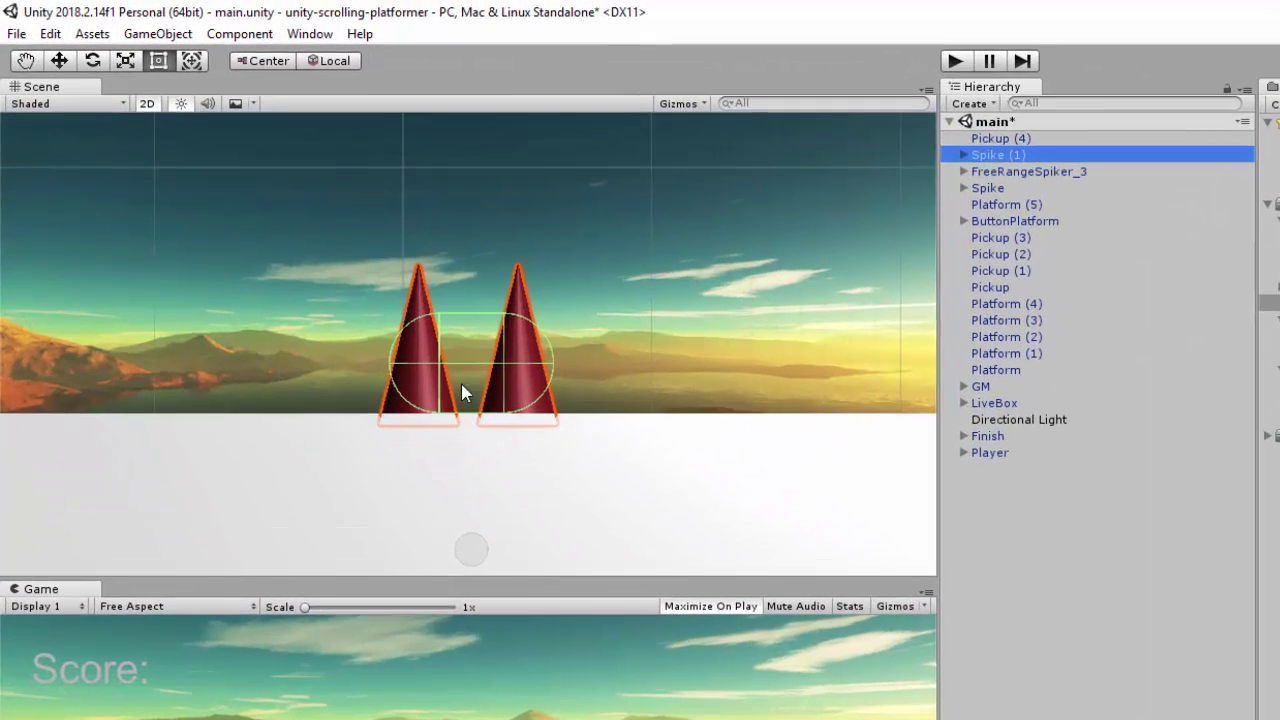
click(59, 60)
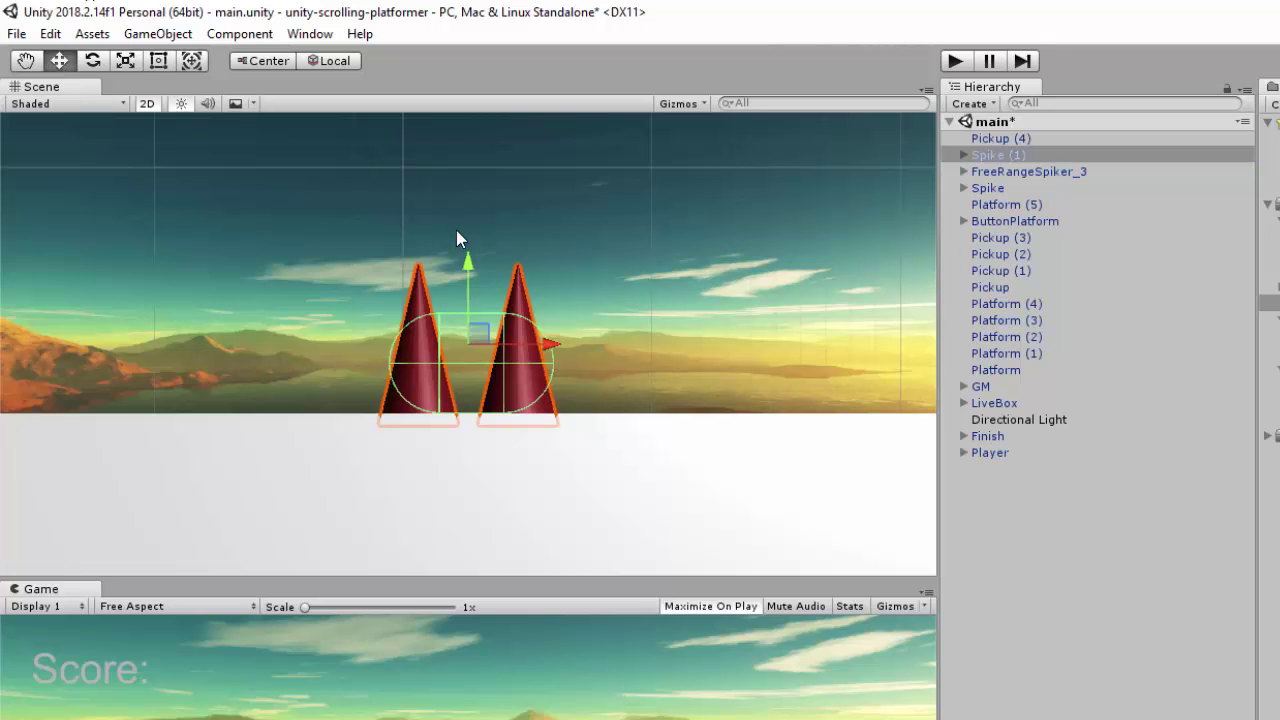
drag(467, 265, 466, 256)
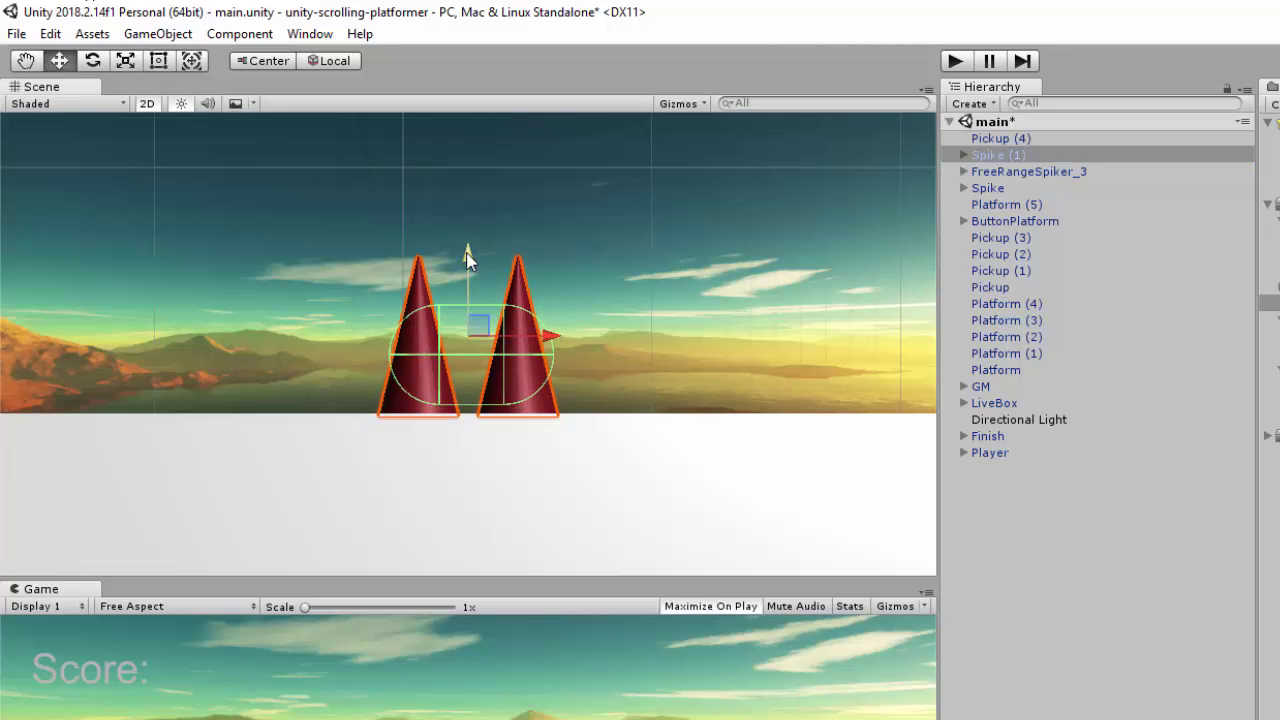
Make Spike (1) a child of Platform (2) in the scene hierarchy
scroll(586, 335, down, 5)
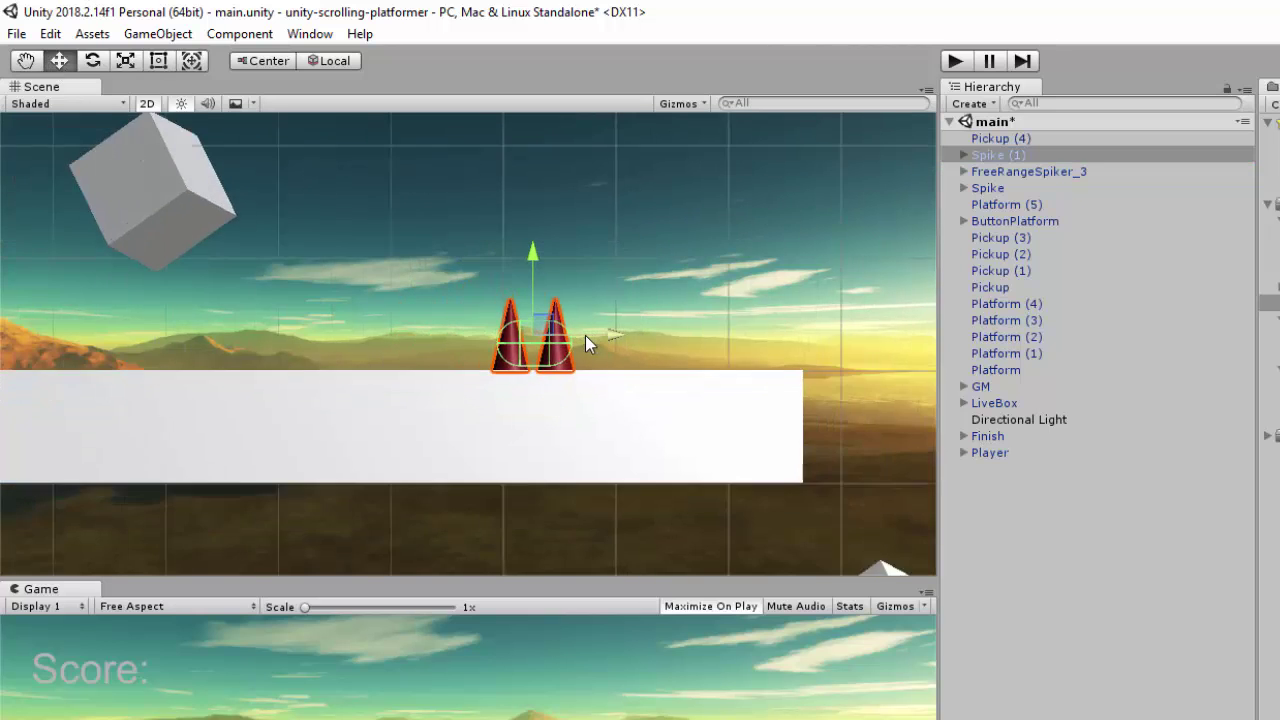
scroll(585, 335, down, 2)
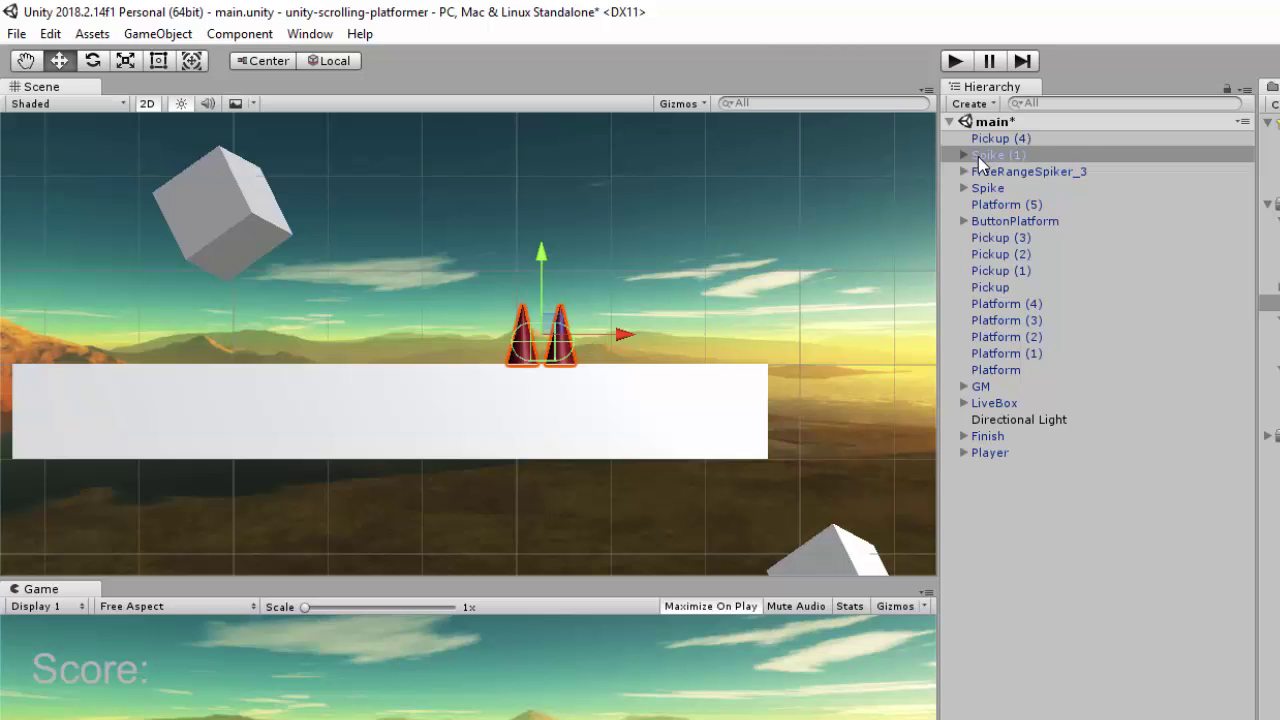
click(697, 397)
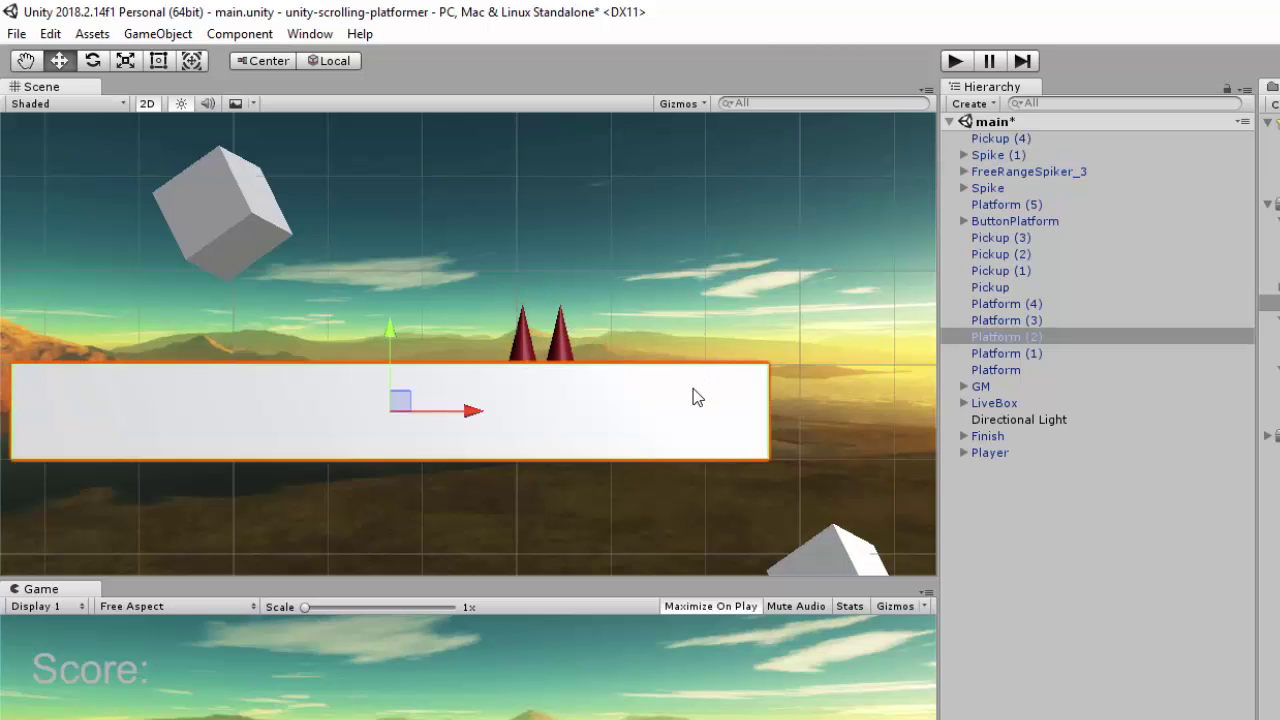
drag(1003, 334, 1025, 160)
click(1020, 171)
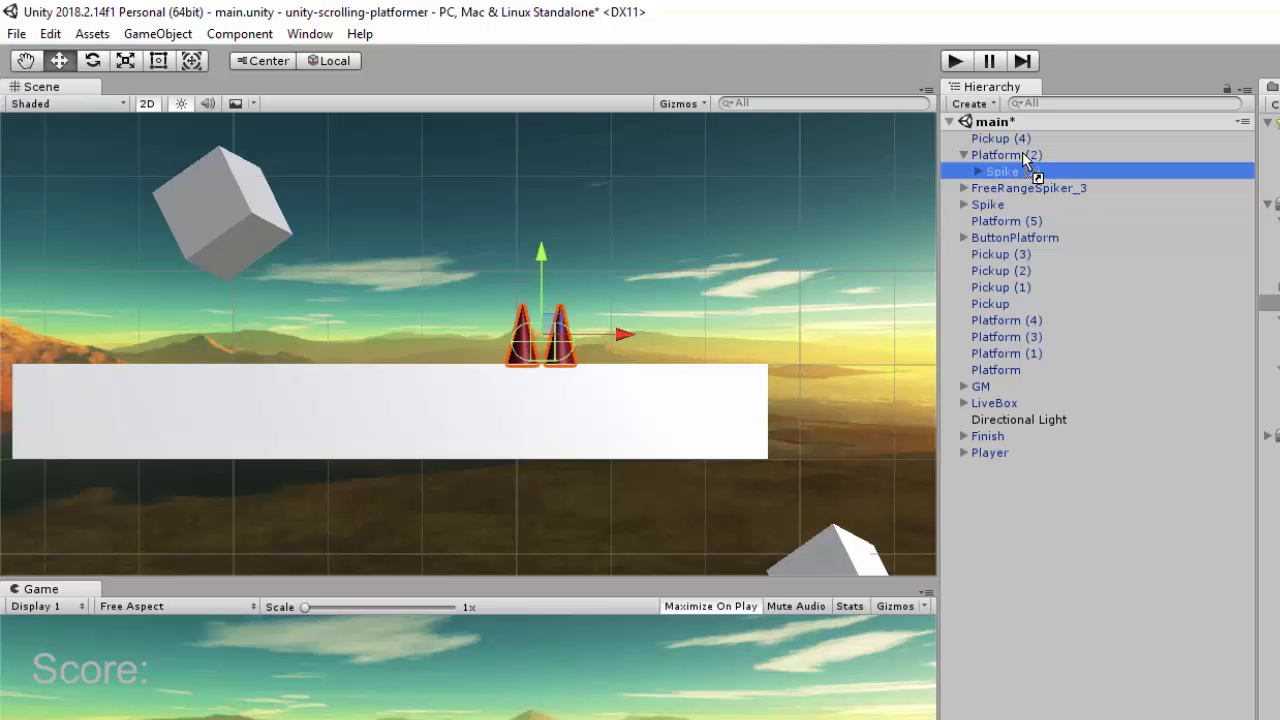
Duplicate Spike (1) under Platform (2) and move the copy horizontally to the platform's left part
scroll(765, 341, down, 2)
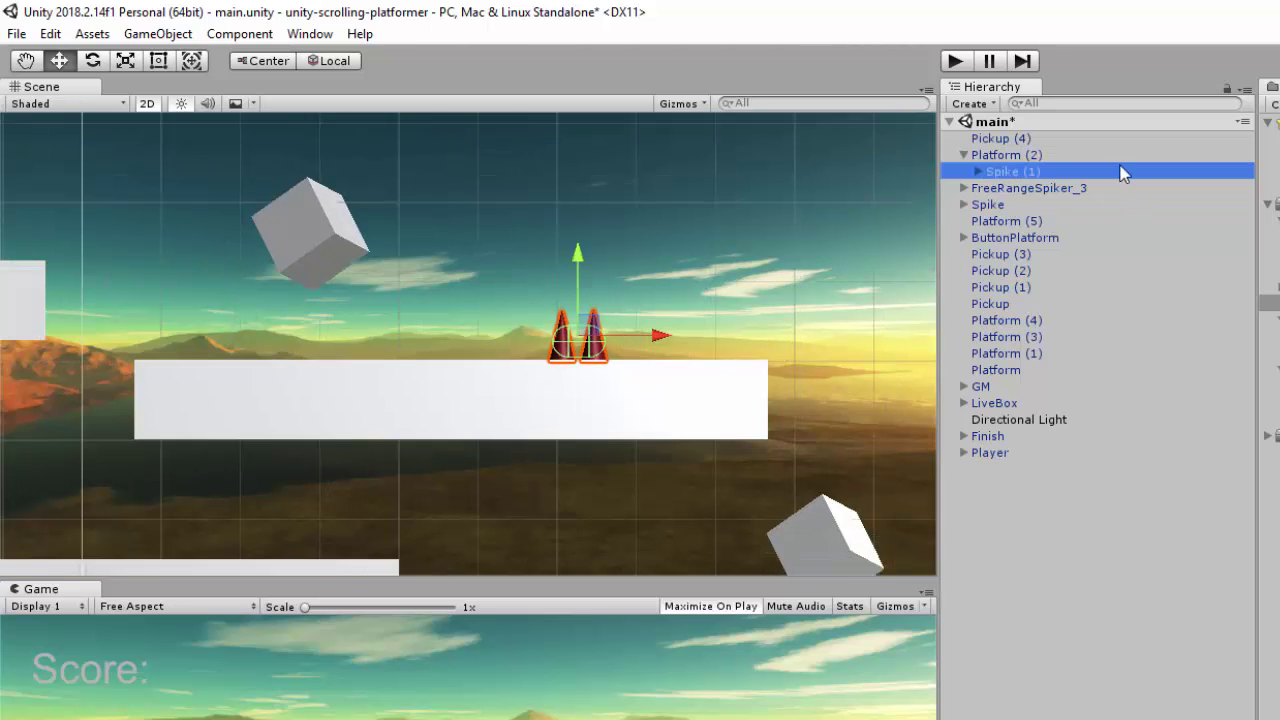
right_click(1002, 173)
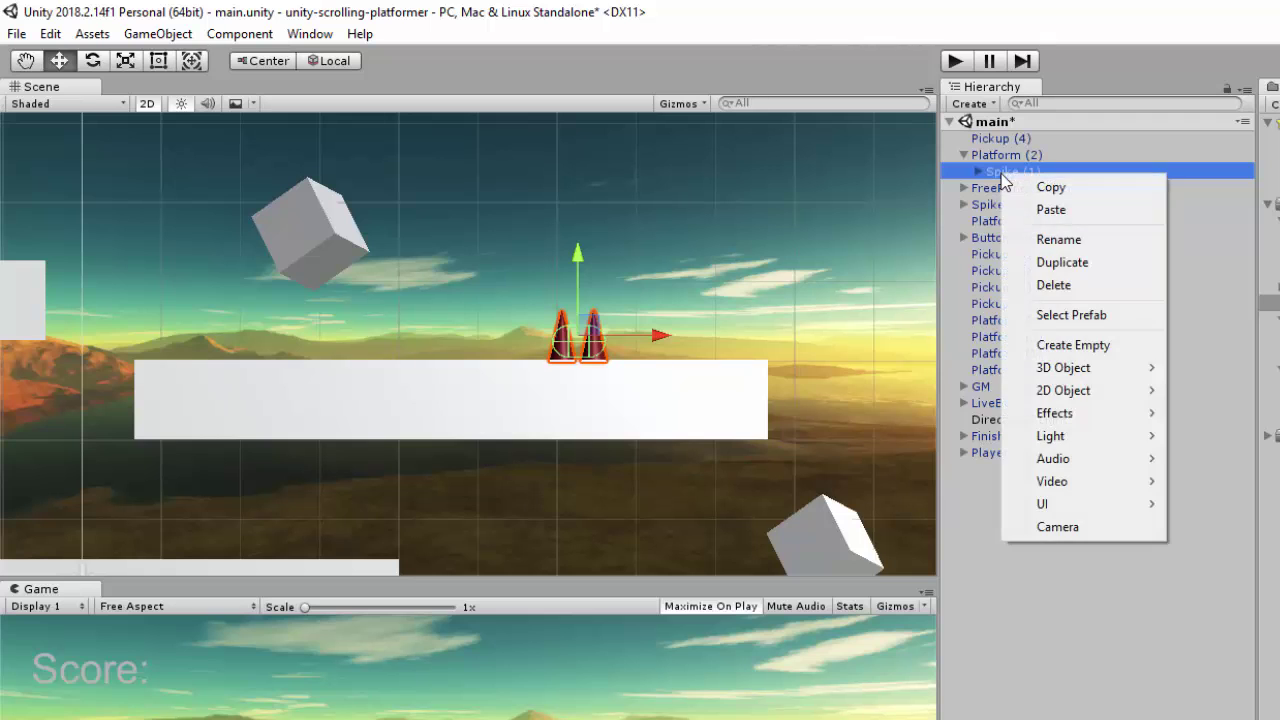
click(1060, 262)
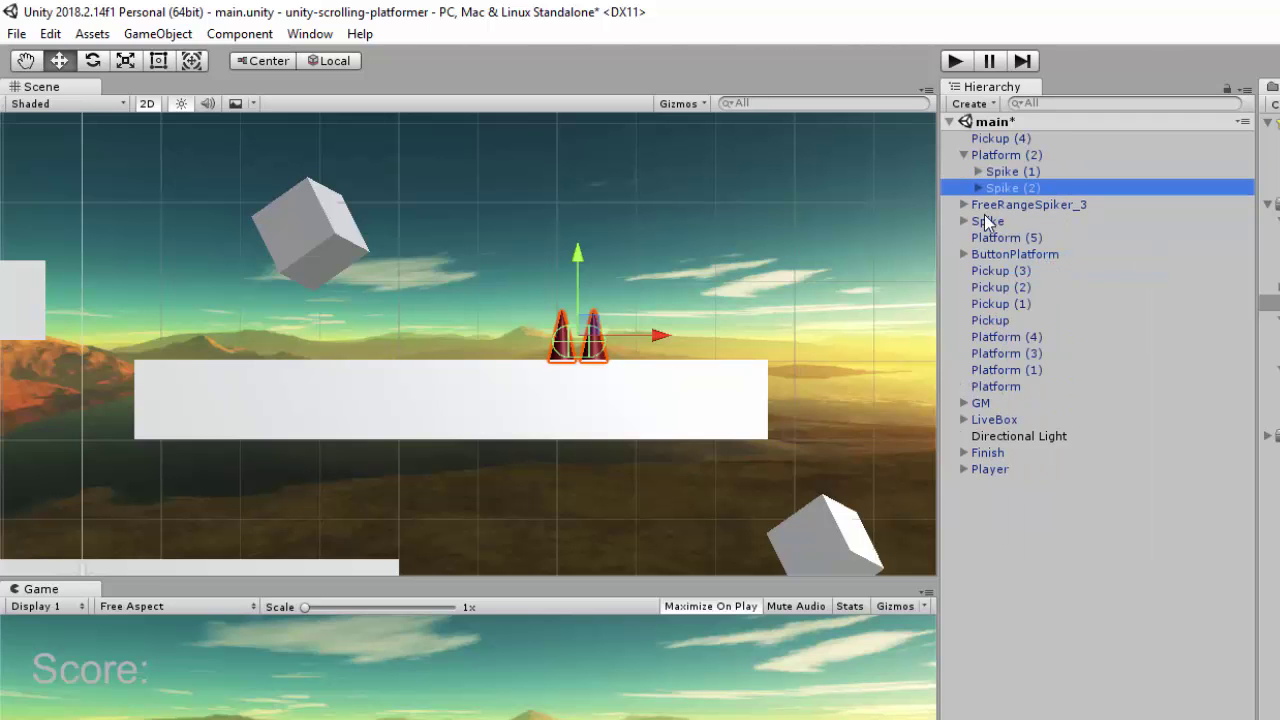
drag(584, 326, 425, 342)
key(ctrl+z)
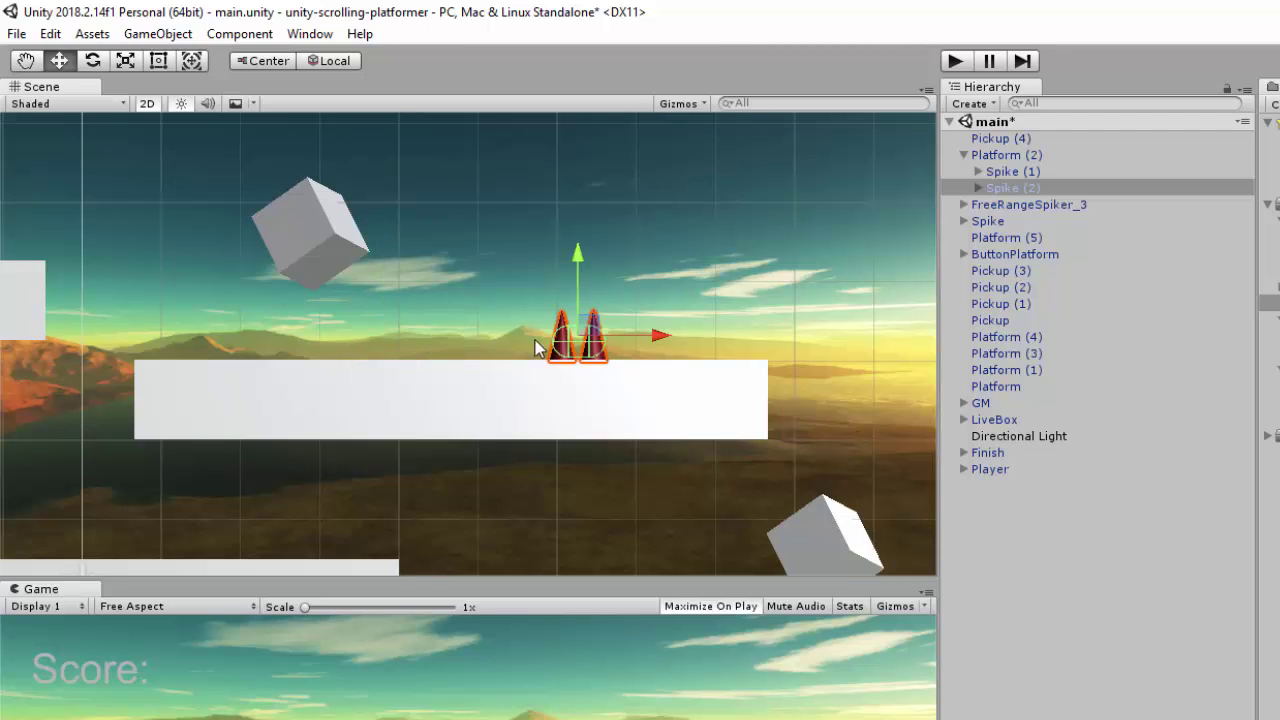
drag(664, 332, 414, 357)
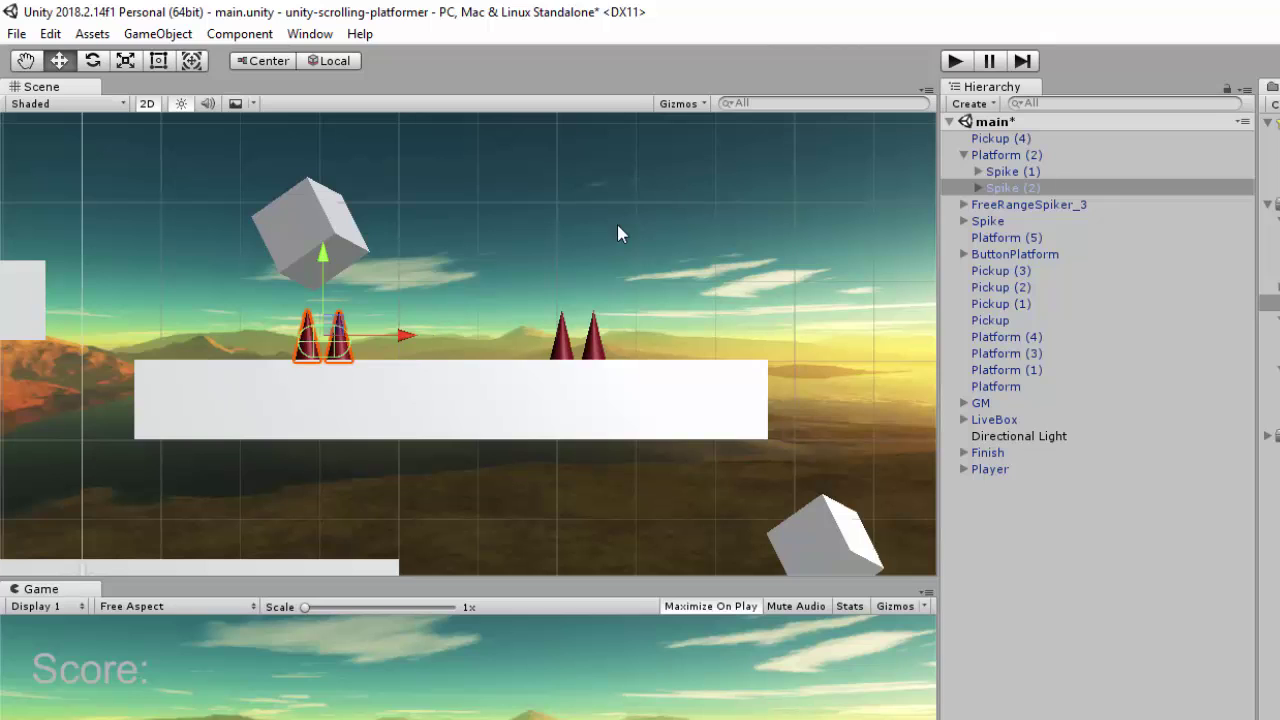
Rename Platform (2) as SpikedPlatform
click(1002, 156)
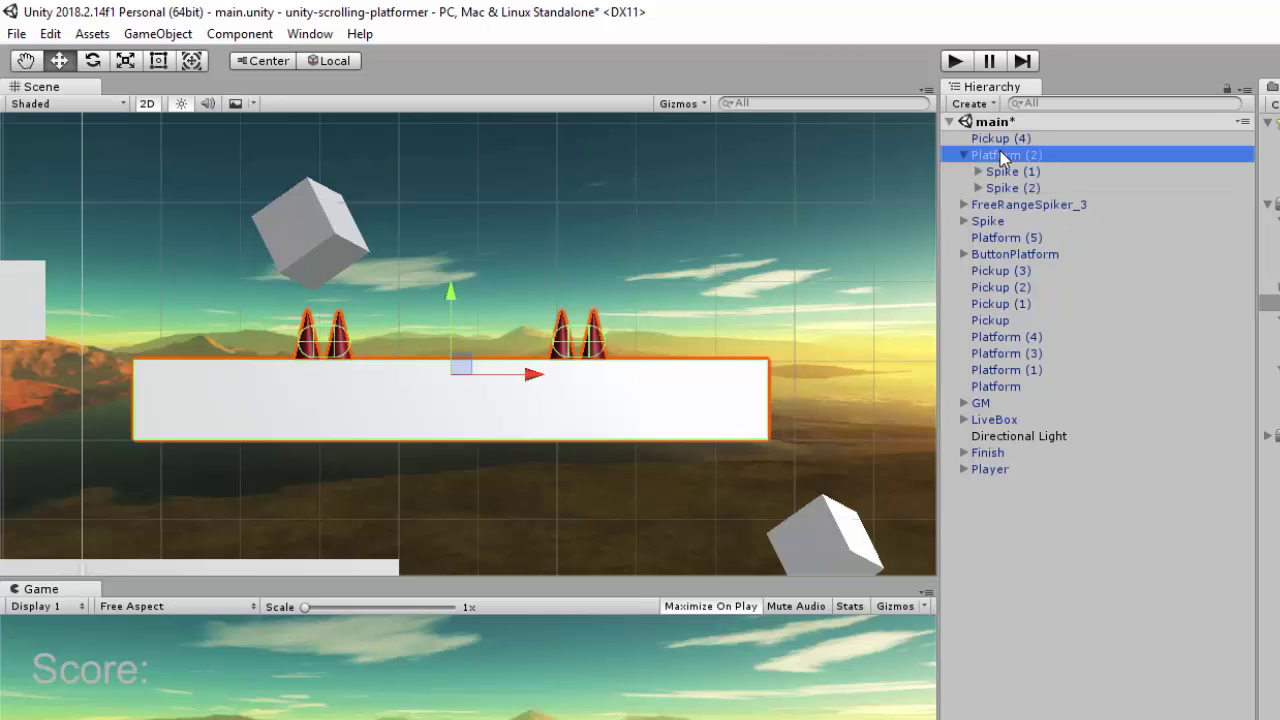
click(1003, 156)
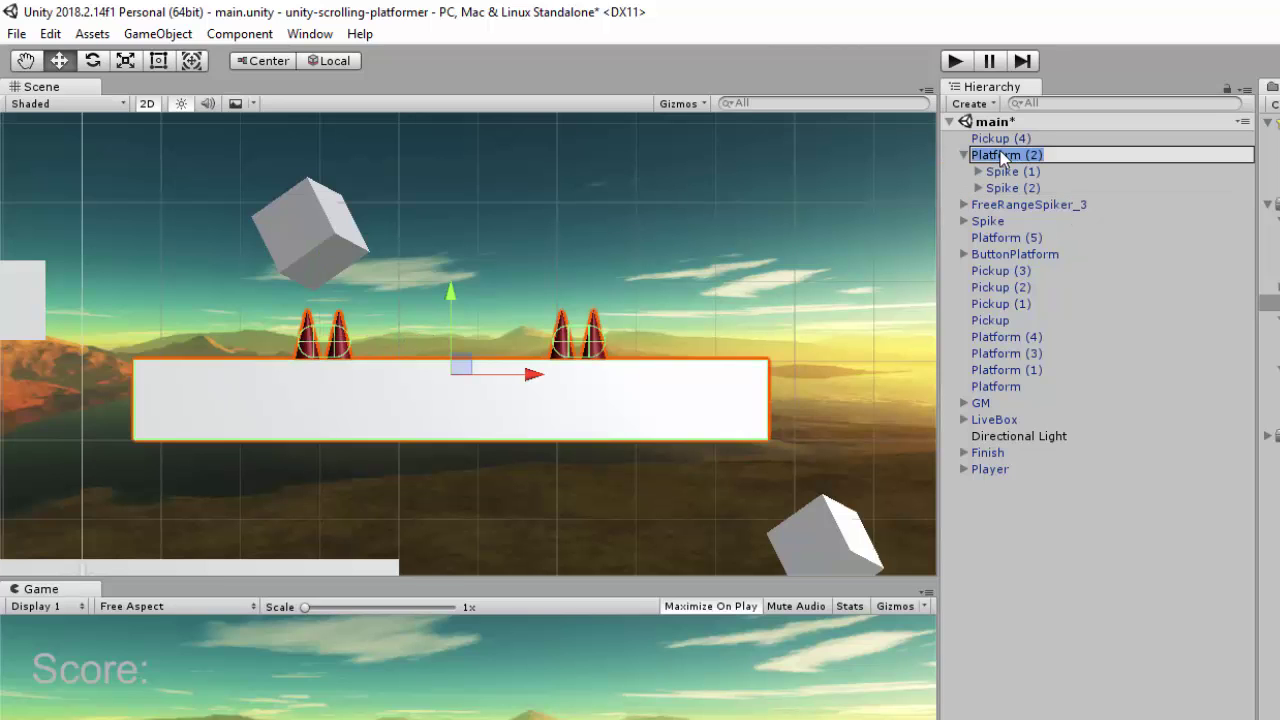
text(Spi)
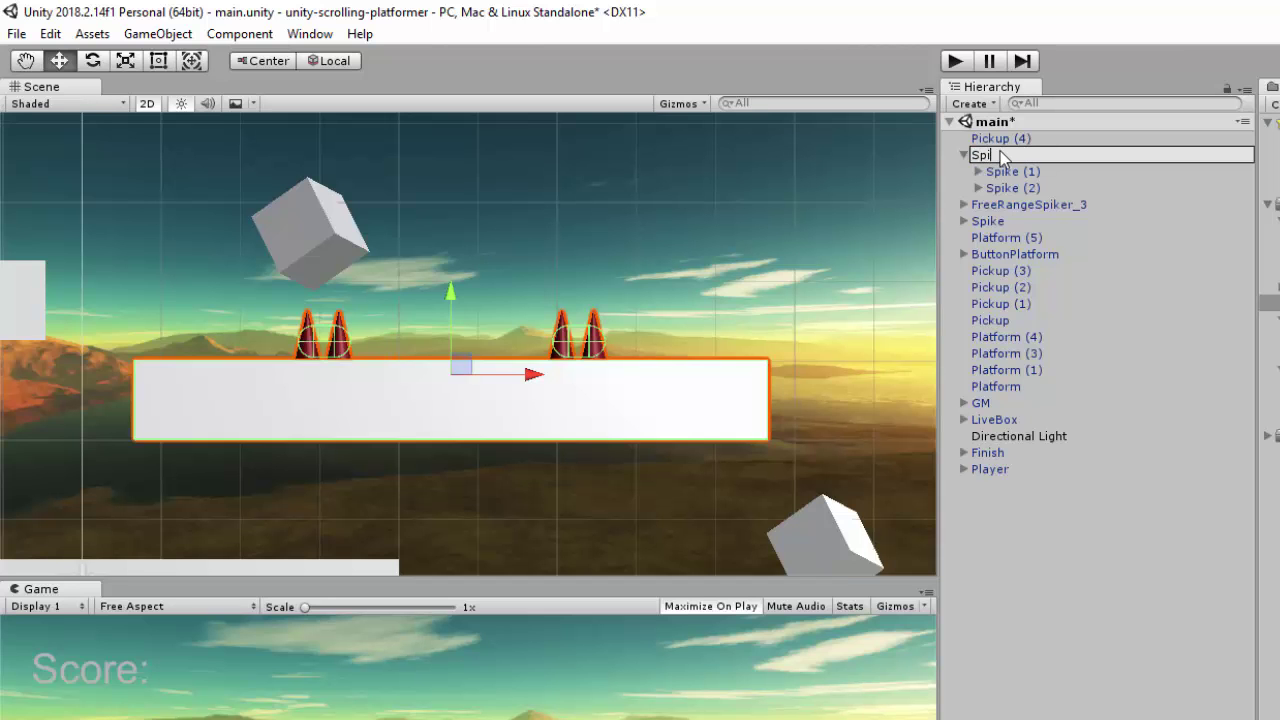
text(kePlatform)
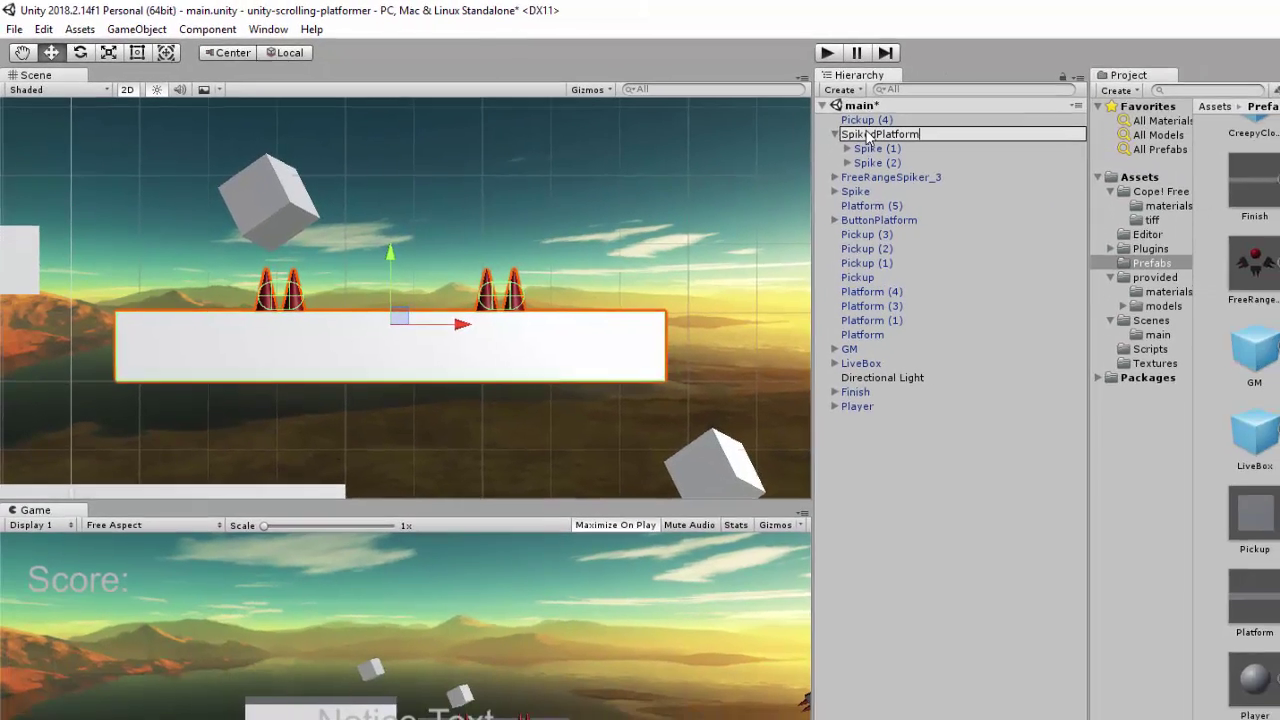
click(868, 134)
text(d)
click(906, 424)
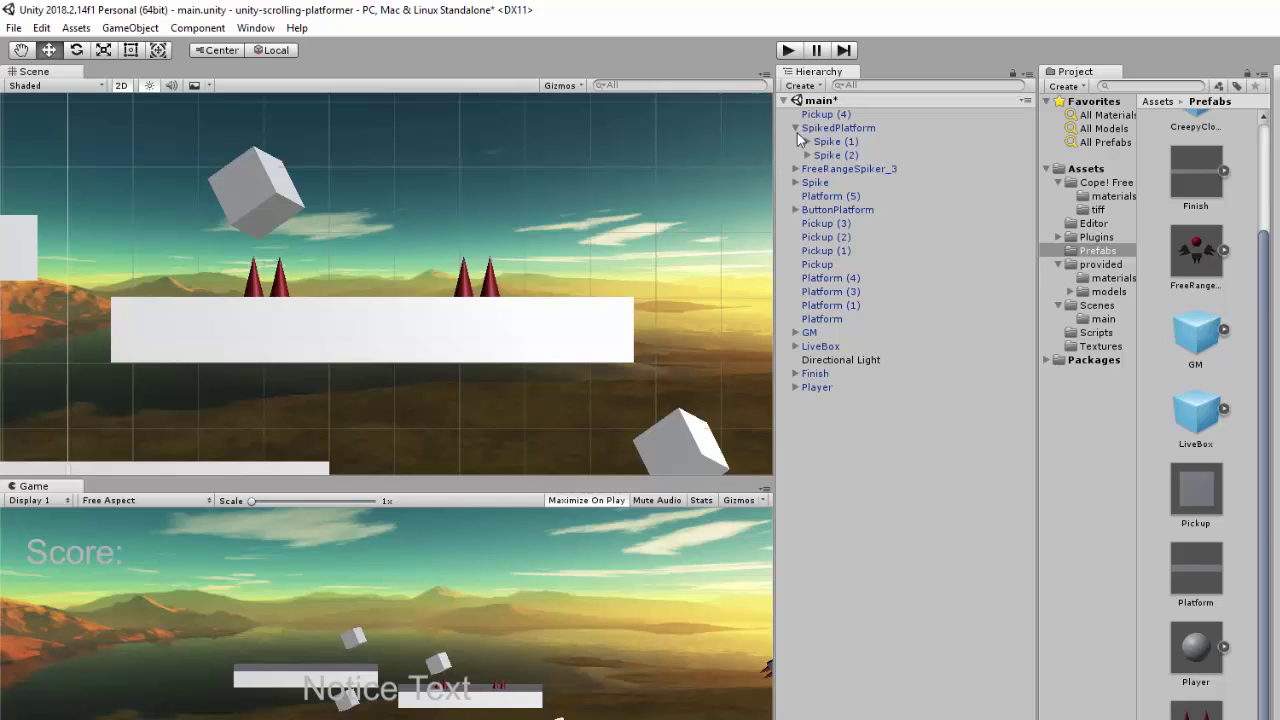
Create a prefab from SpikedPlatform in the Prefabs folder and save the main scene
click(796, 129)
drag(840, 130, 1091, 253)
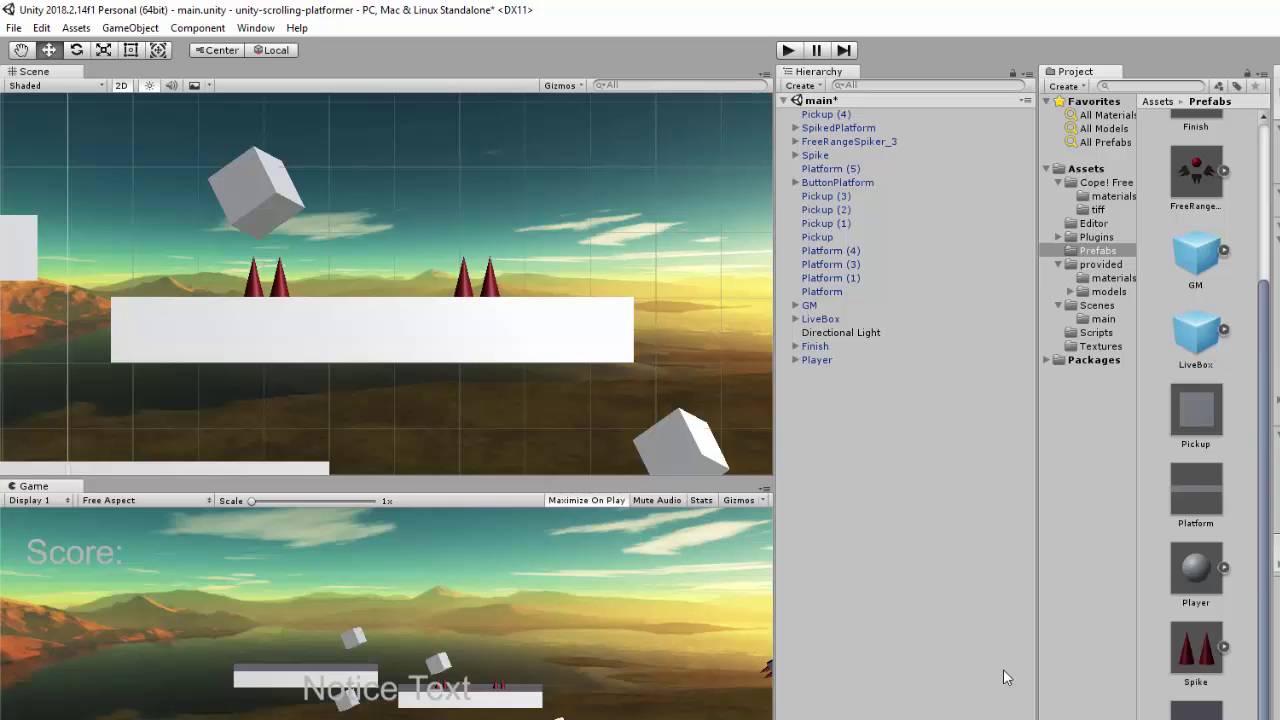
scroll(493, 357, down, 3)
scroll(484, 374, down, 3)
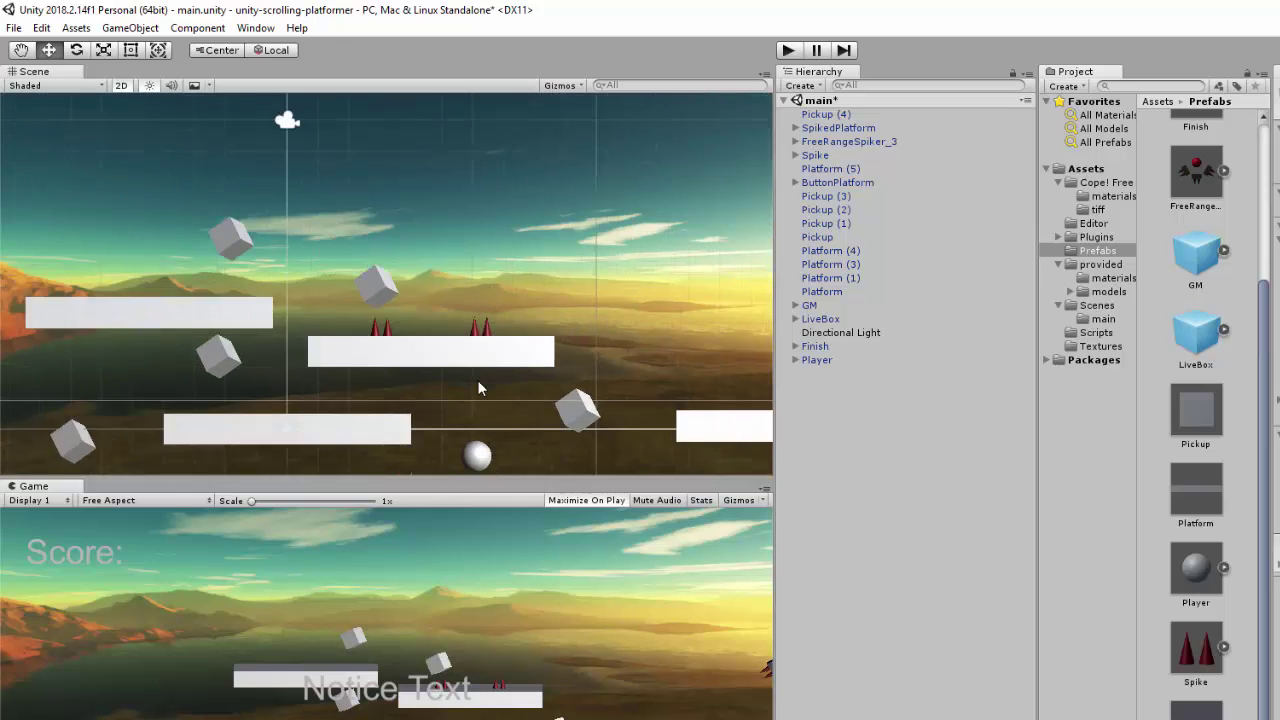
middle_drag(527, 385, 586, 254)
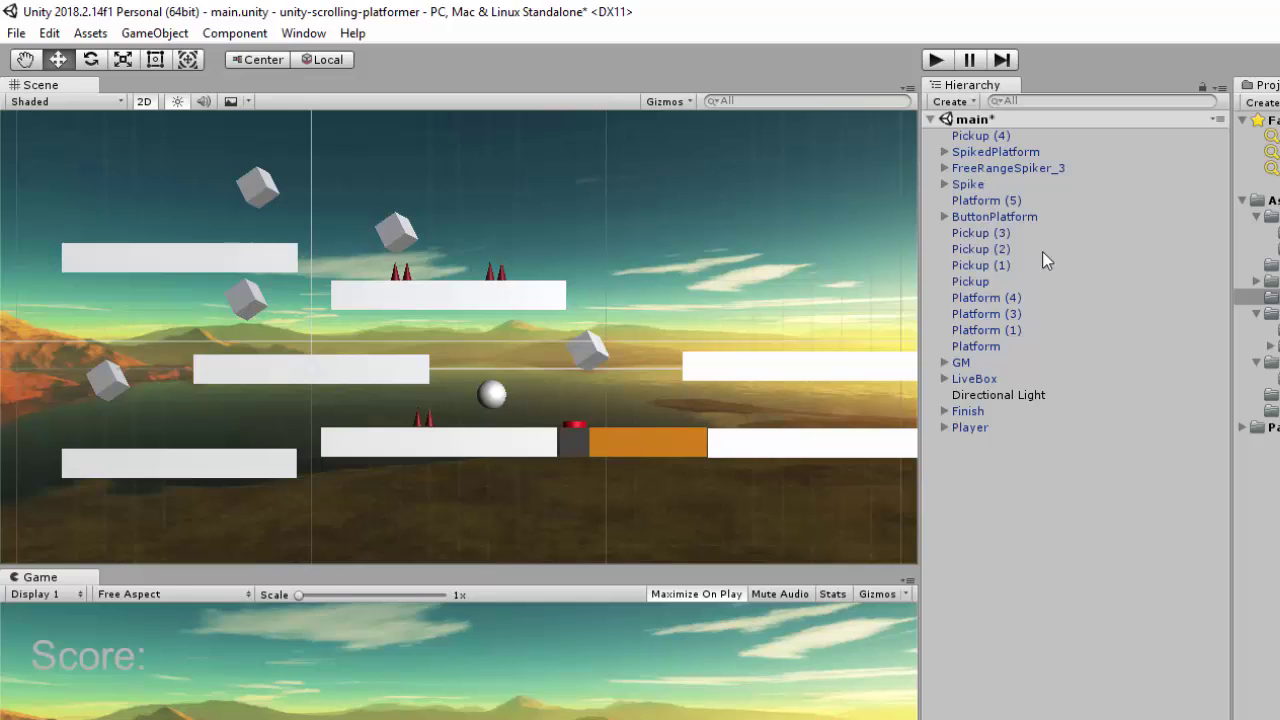
key(ctrl+s)
Save the main scene under the new name BaseScene in the Scenes folder
right_click(960, 122)
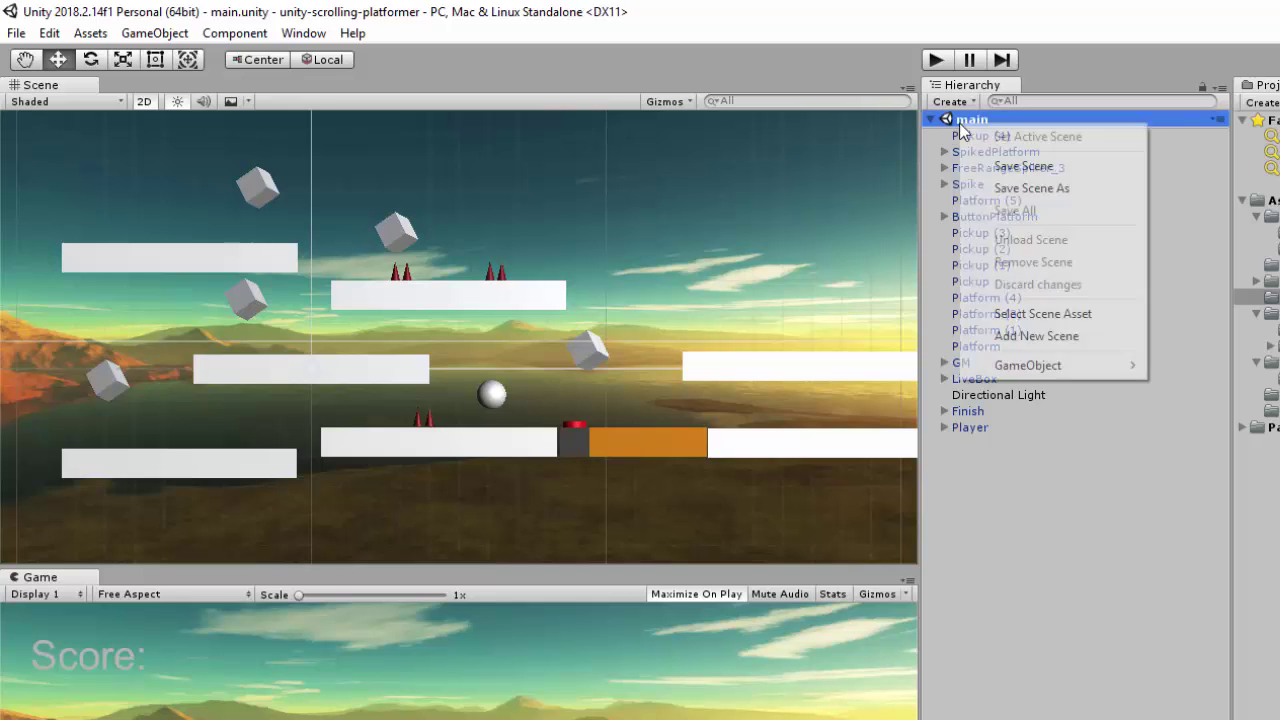
click(1013, 196)
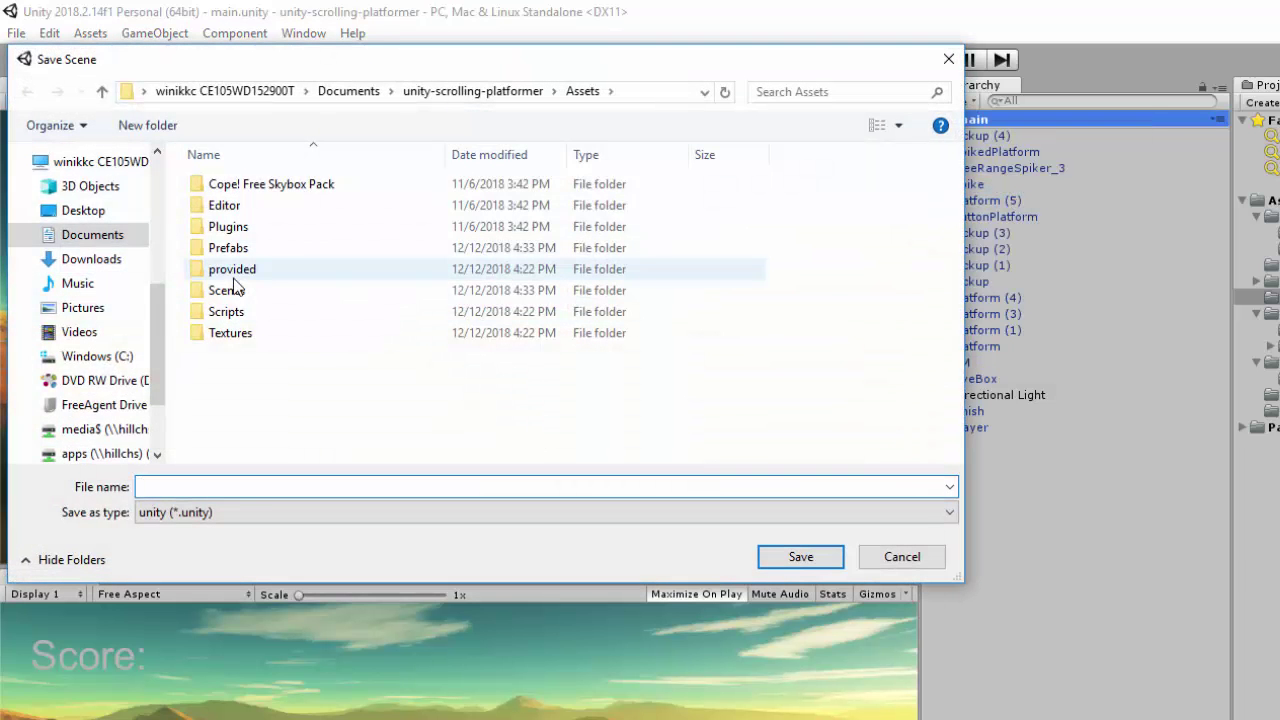
double_click(262, 290)
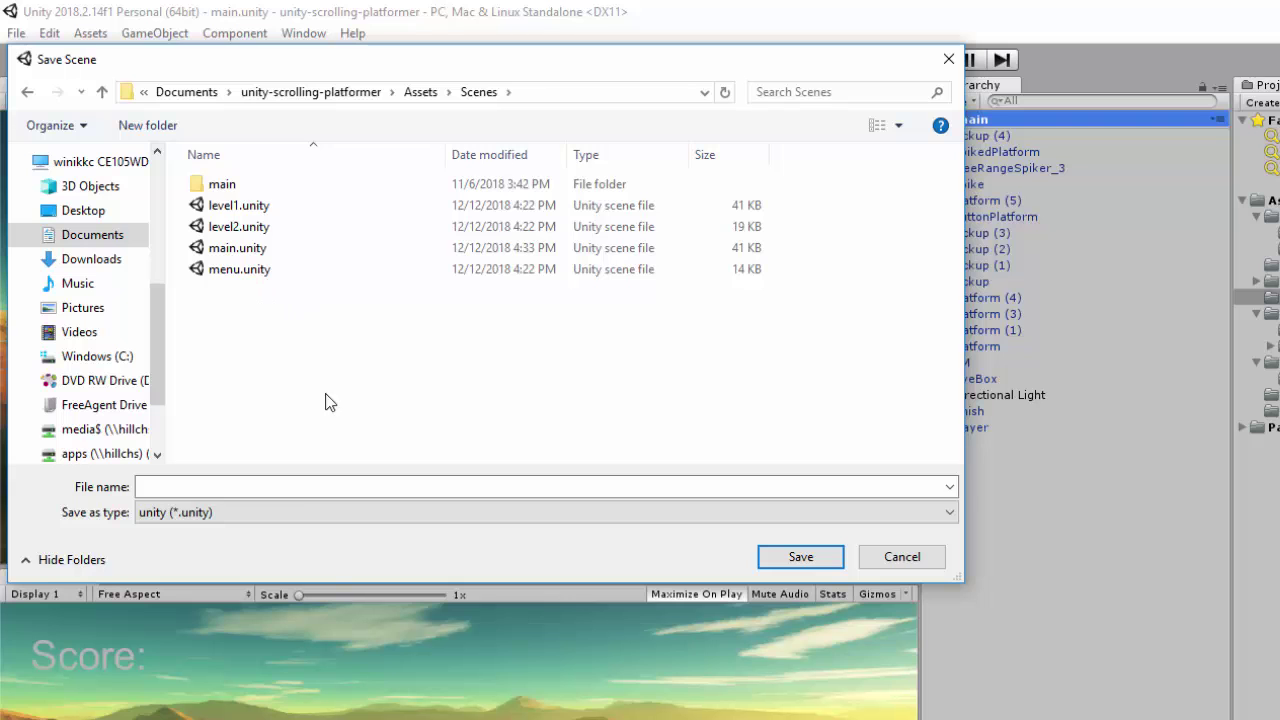
click(297, 489)
text(Base)
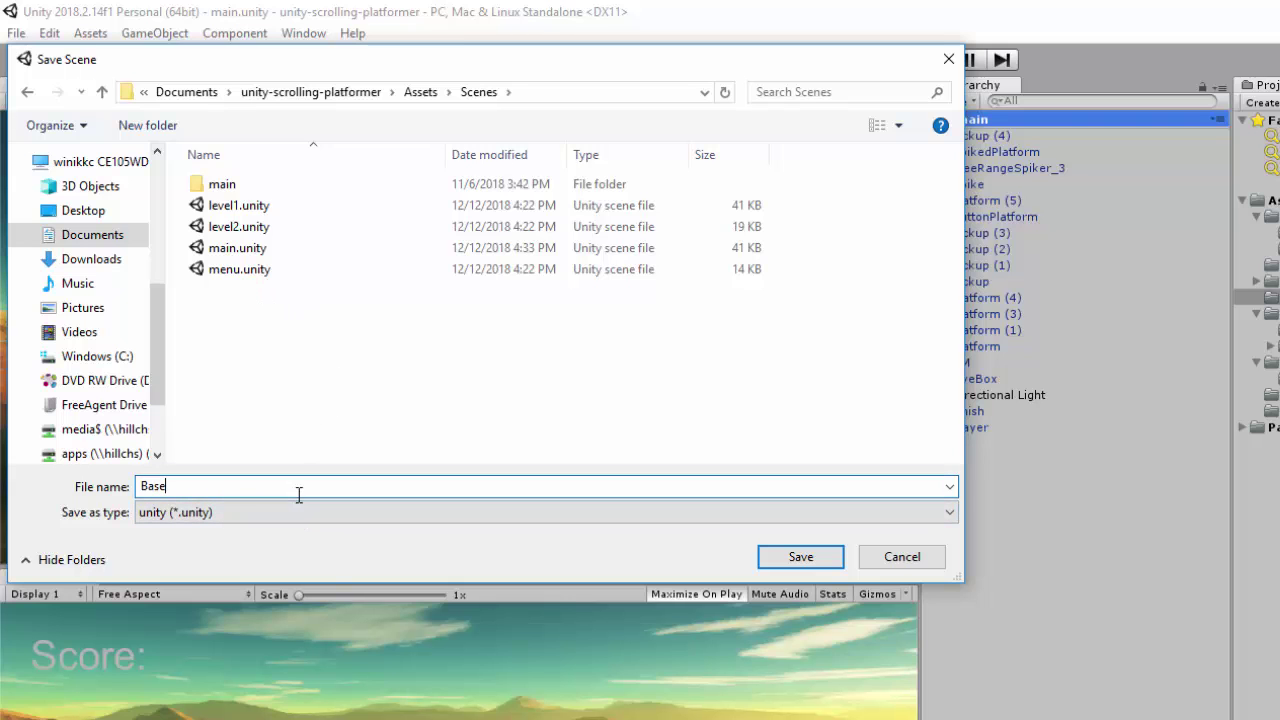
text(Scene)
key(Return)
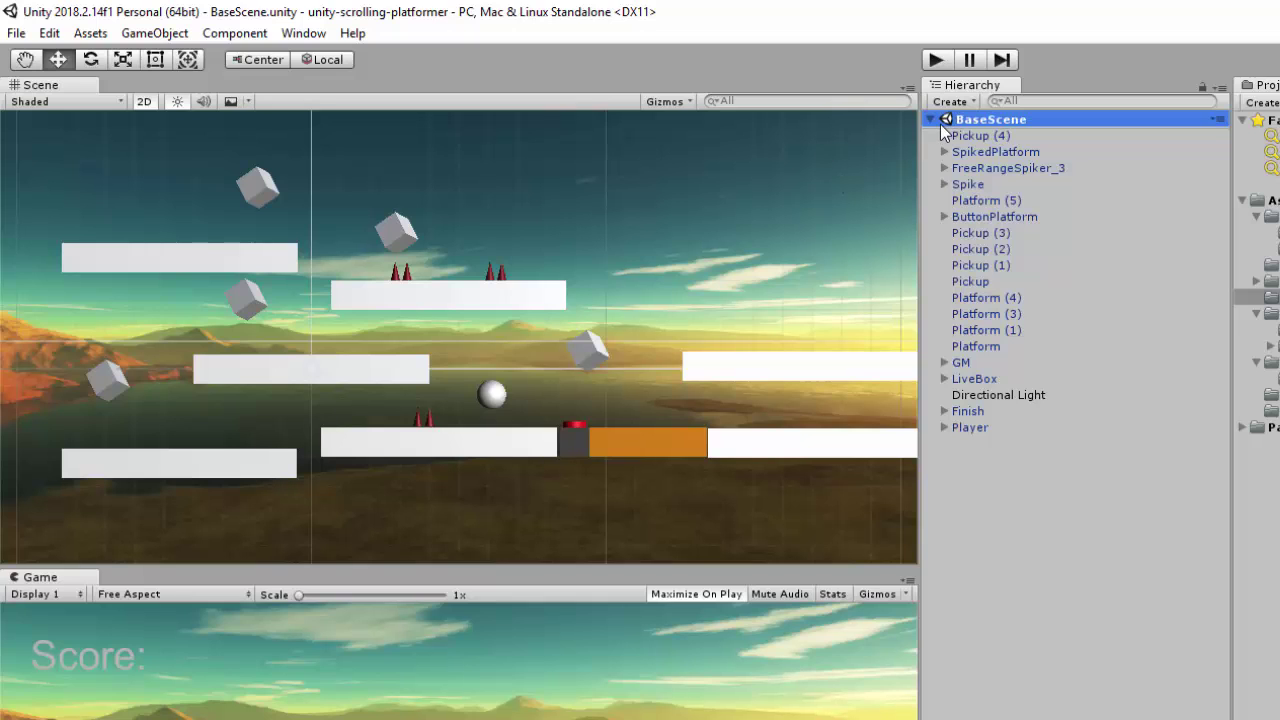
Delete the level's upper-left platform and the three pickup cubes nearest to it
click(125, 270)
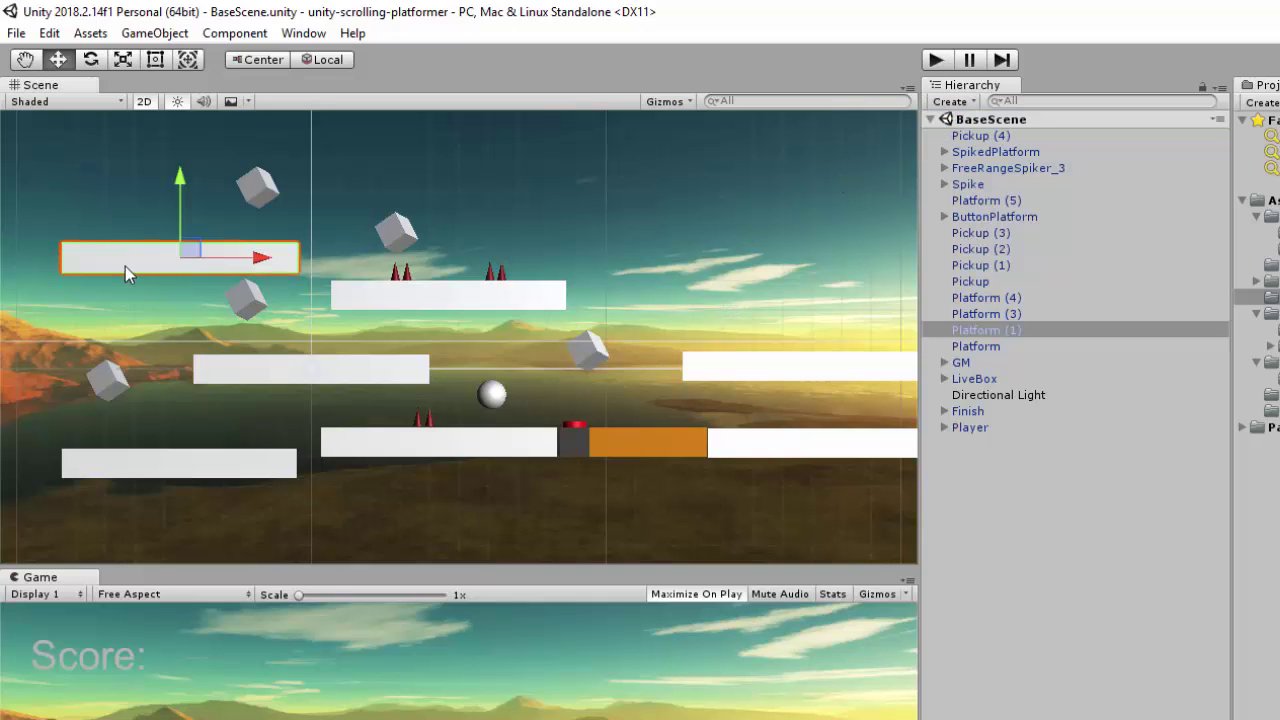
key(Delete)
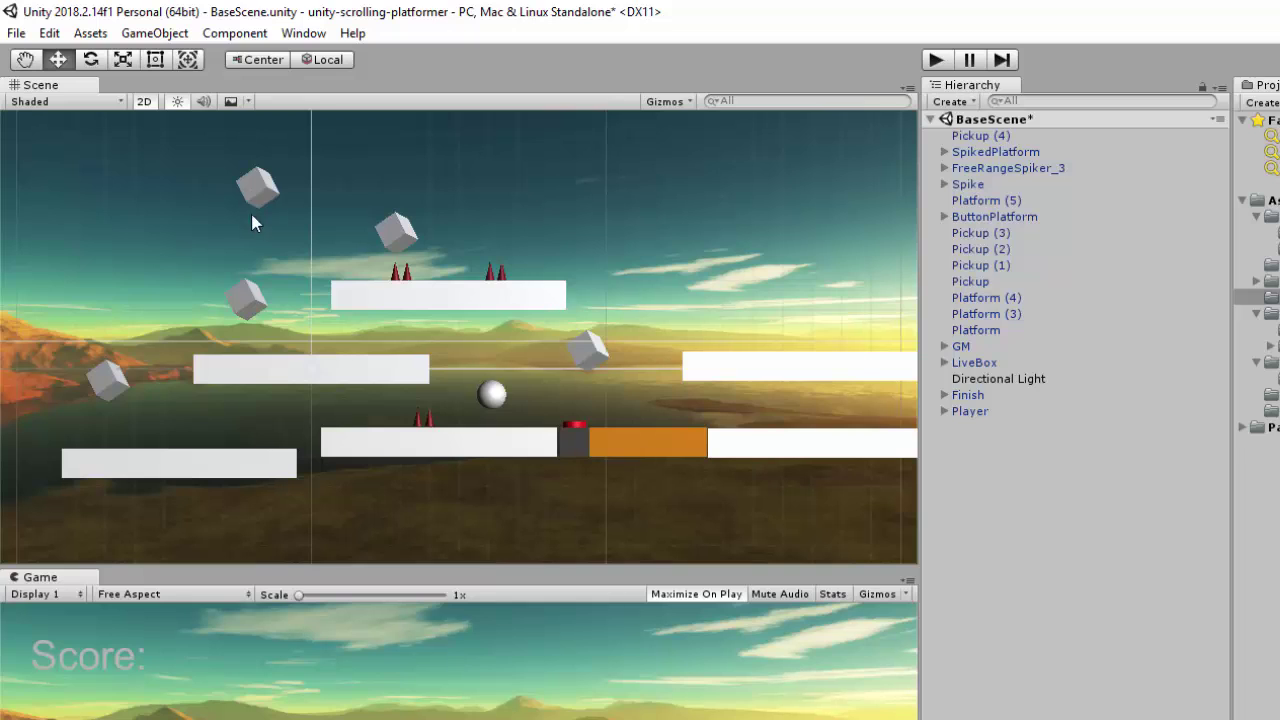
click(255, 205)
key(Delete)
click(248, 300)
key(Delete)
click(107, 380)
key(Delete)
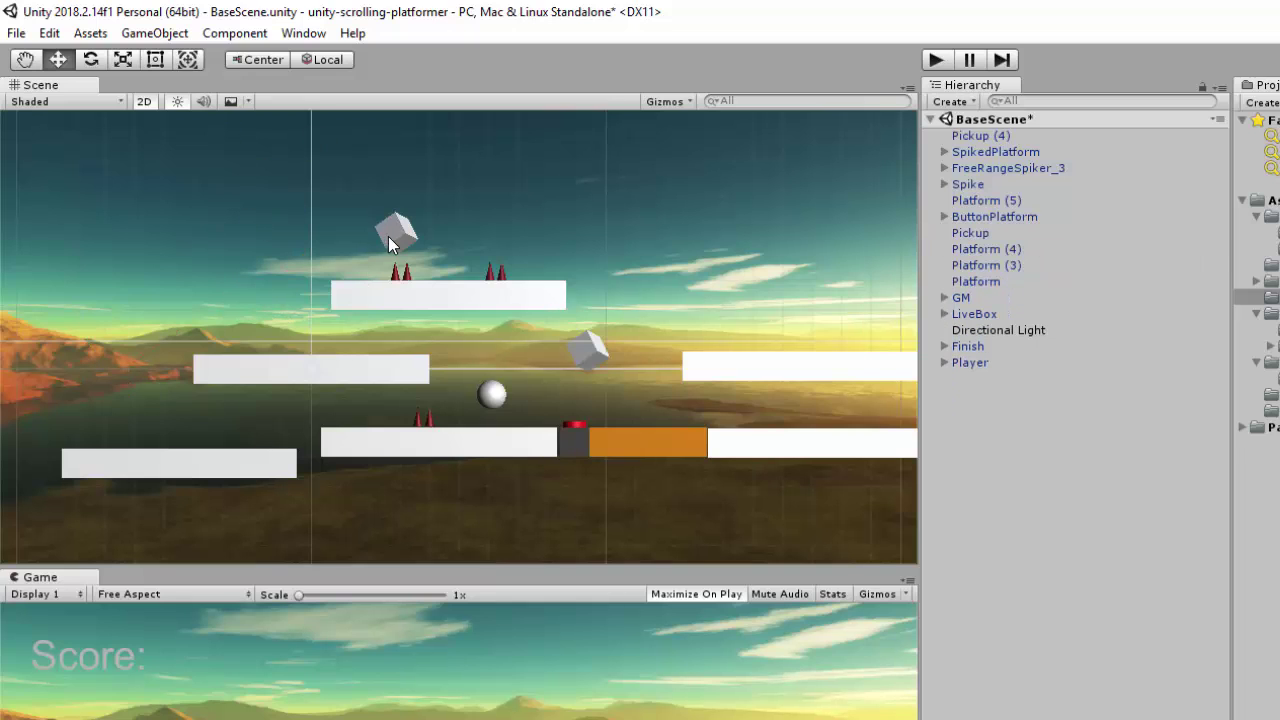
Delete the pickup cube above the spiked platform and the level's lower-left platform
click(390, 240)
key(Delete)
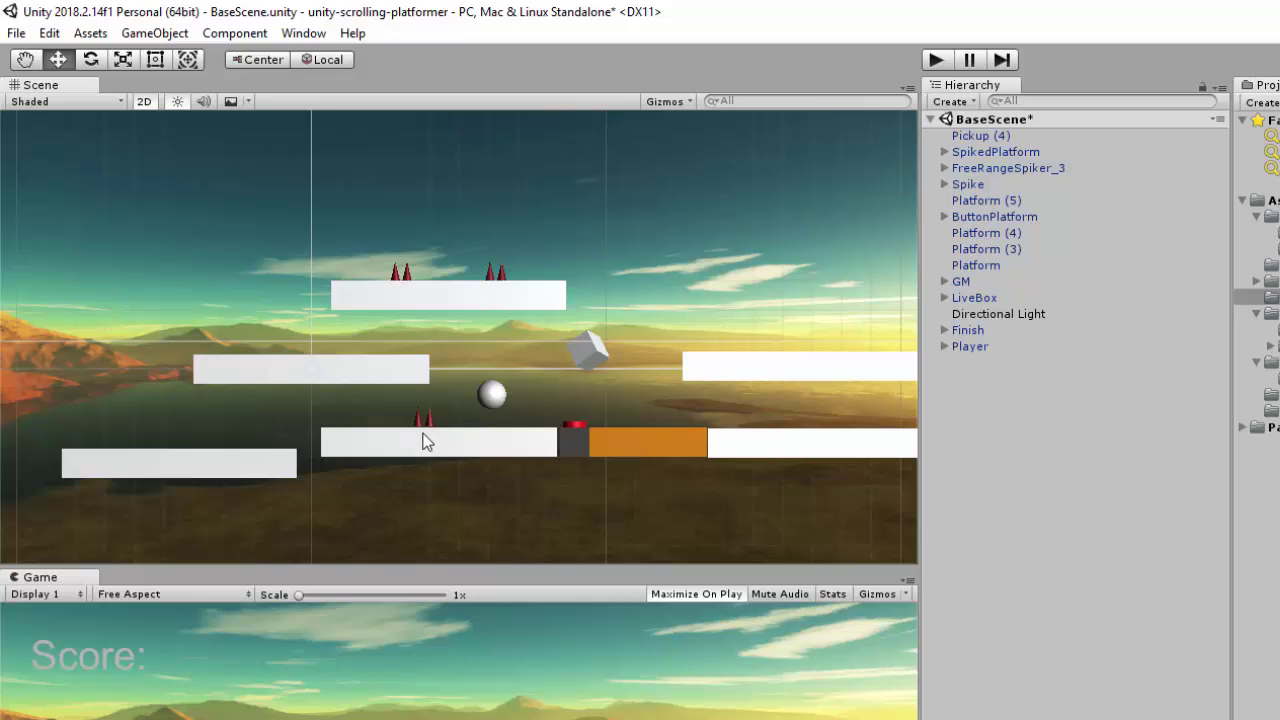
click(249, 466)
key(Delete)
Save the changes to the stripped-down BaseScene
scroll(750, 395, down, 2)
click(797, 368)
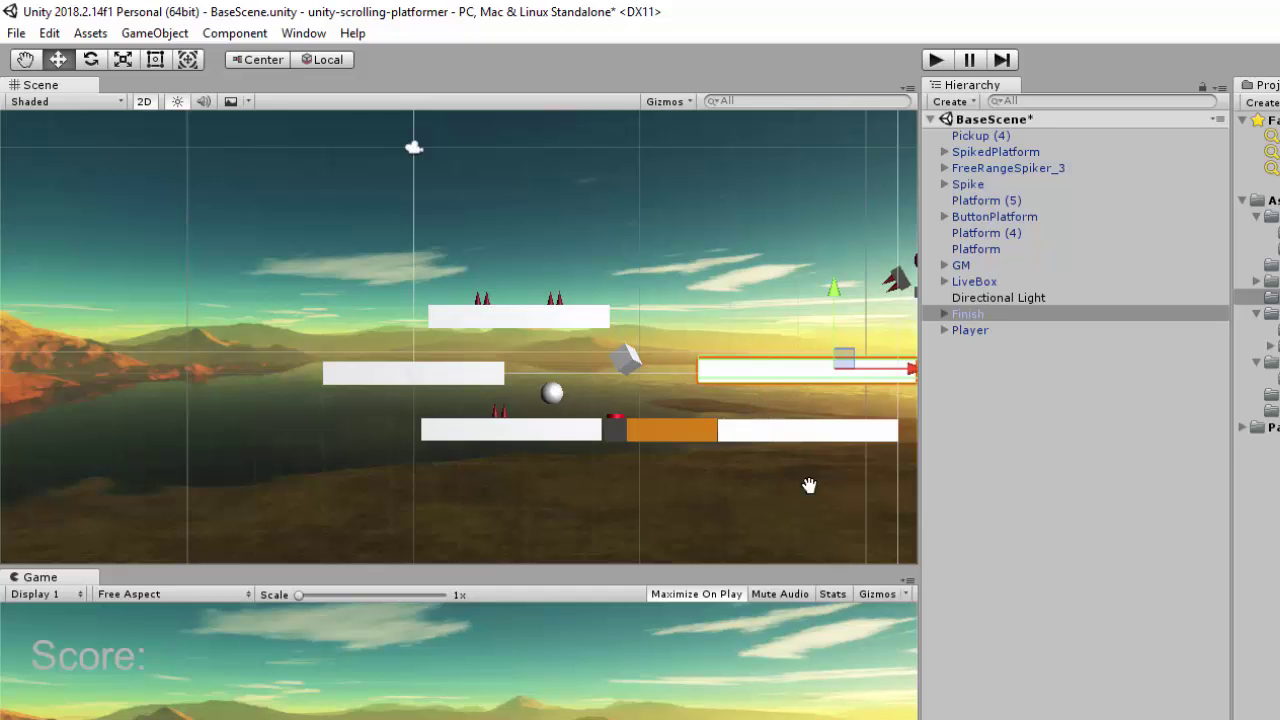
middle_drag(809, 486, 660, 491)
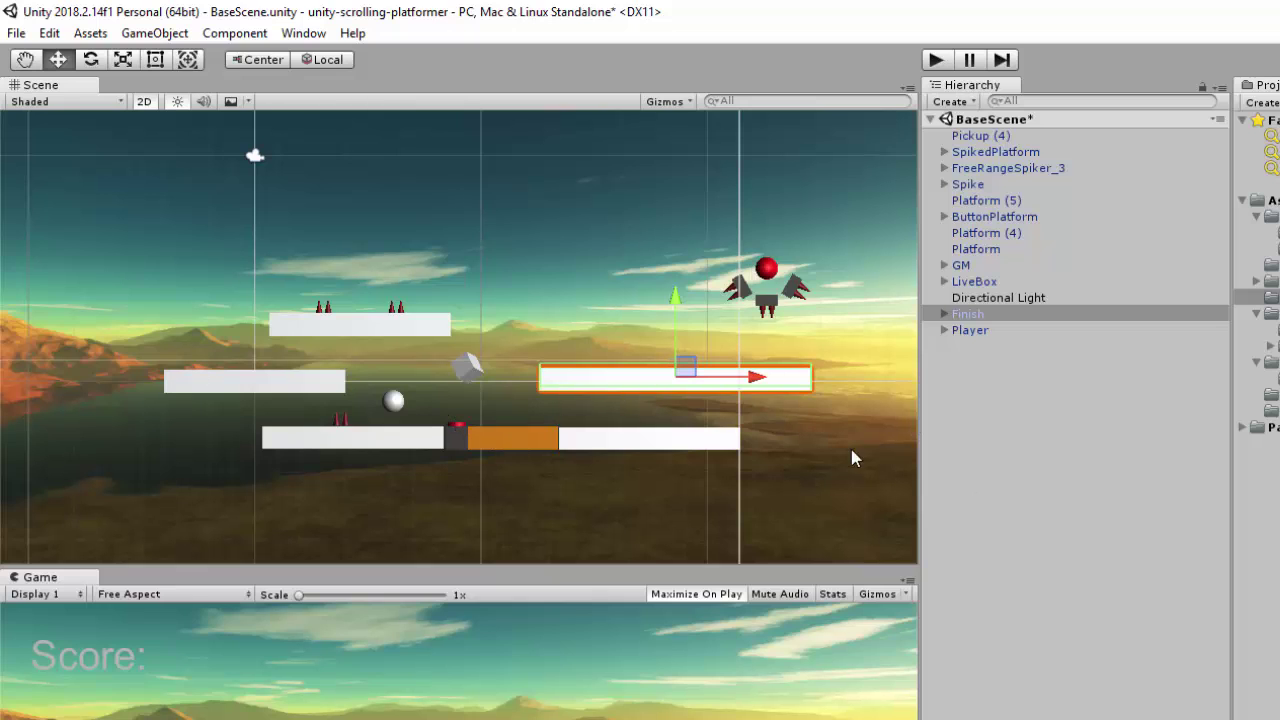
click(980, 336)
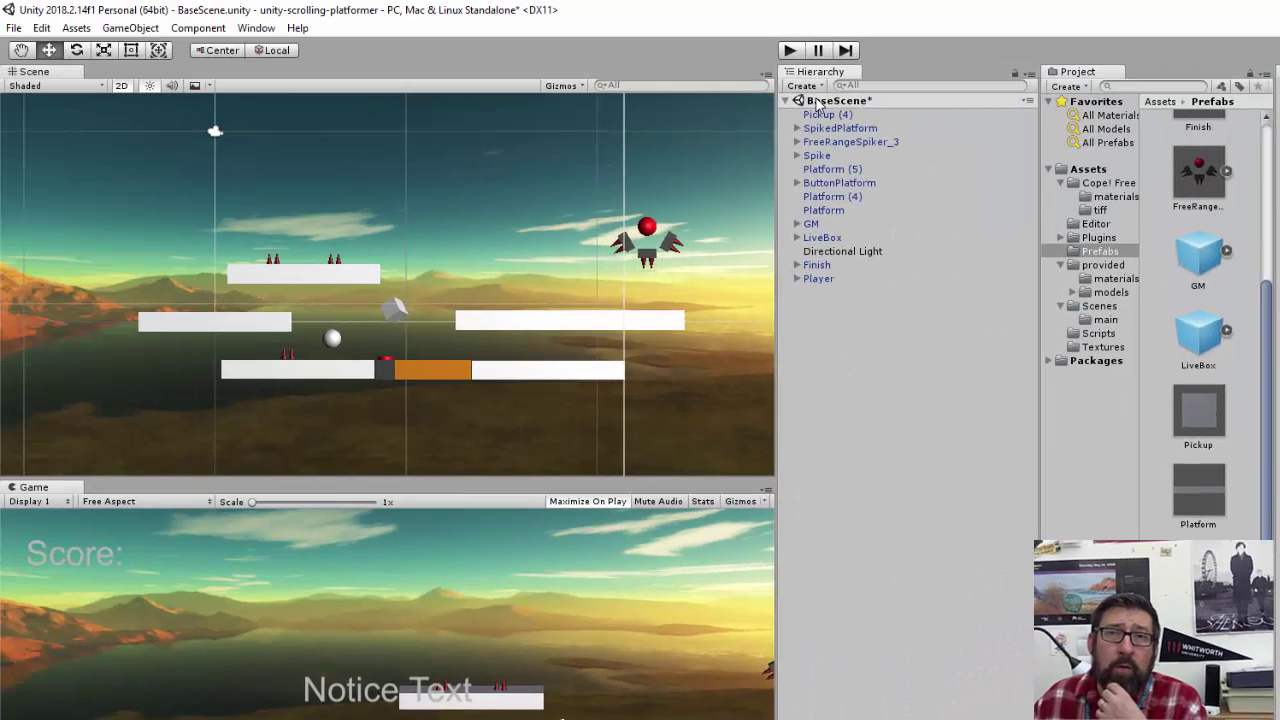
right_click(816, 101)
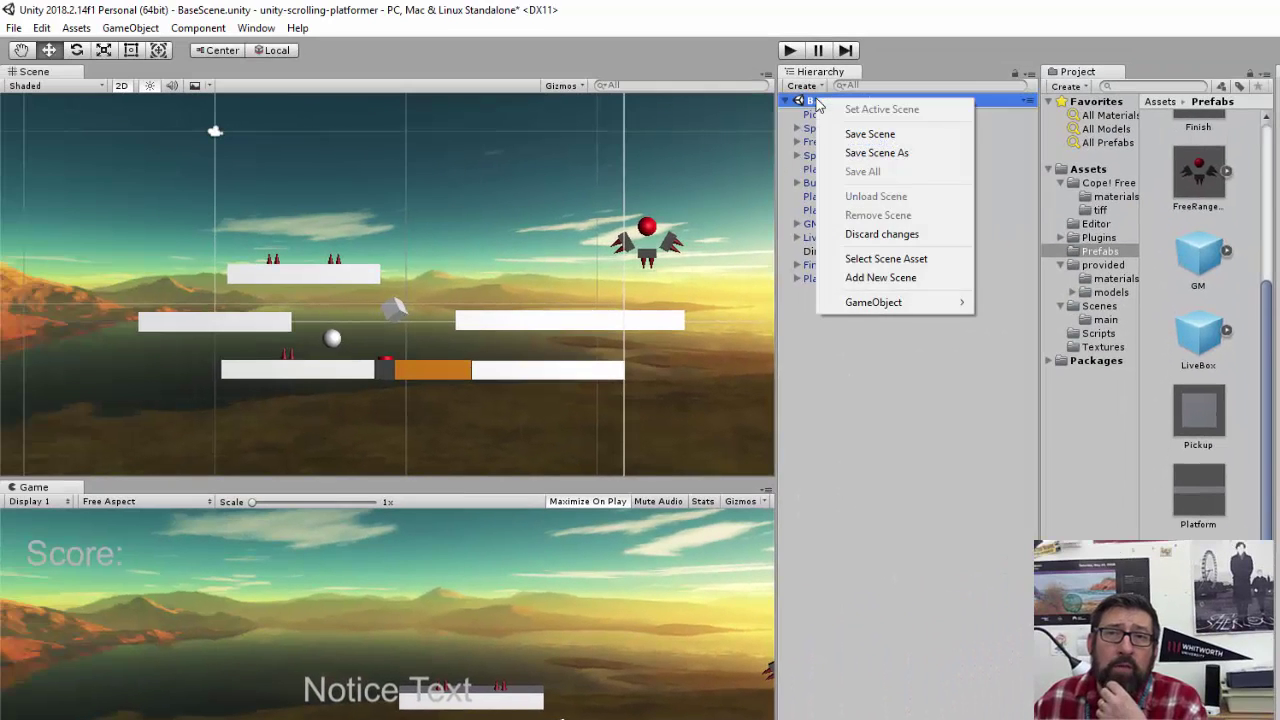
click(870, 133)
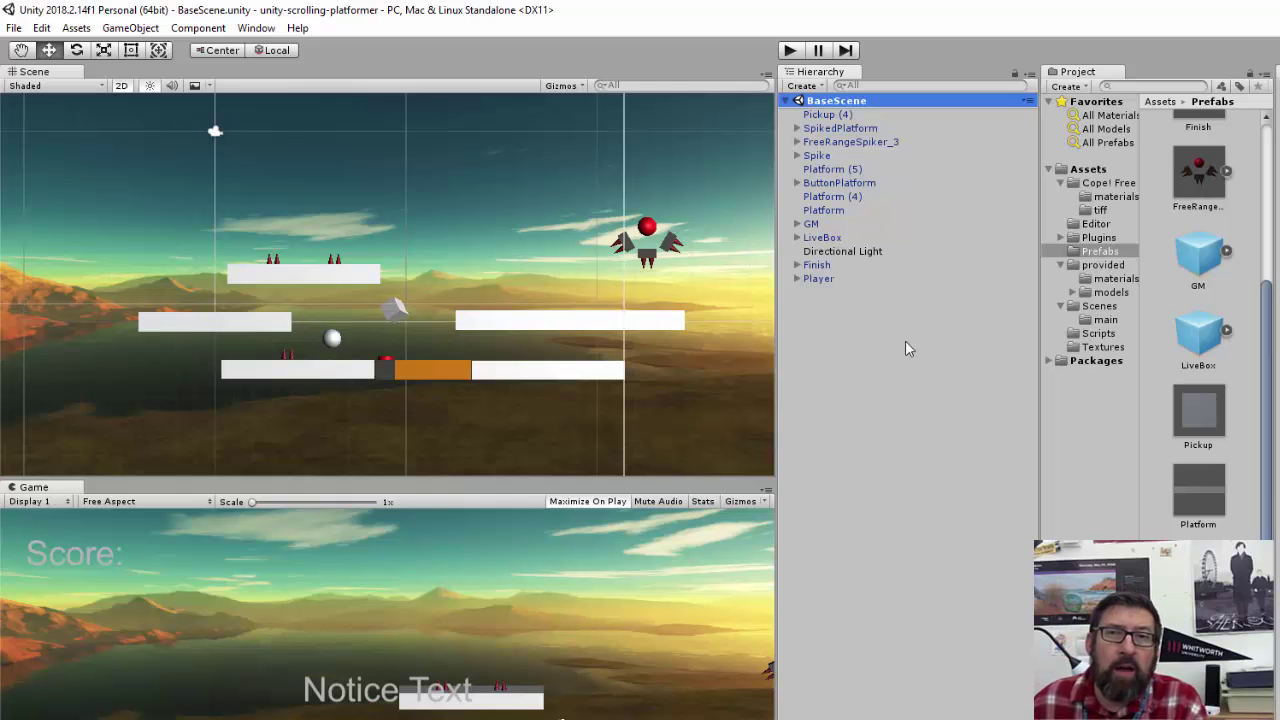
Check the GM's level list and save the scene under the new name level3 in the Scenes folder
click(812, 224)
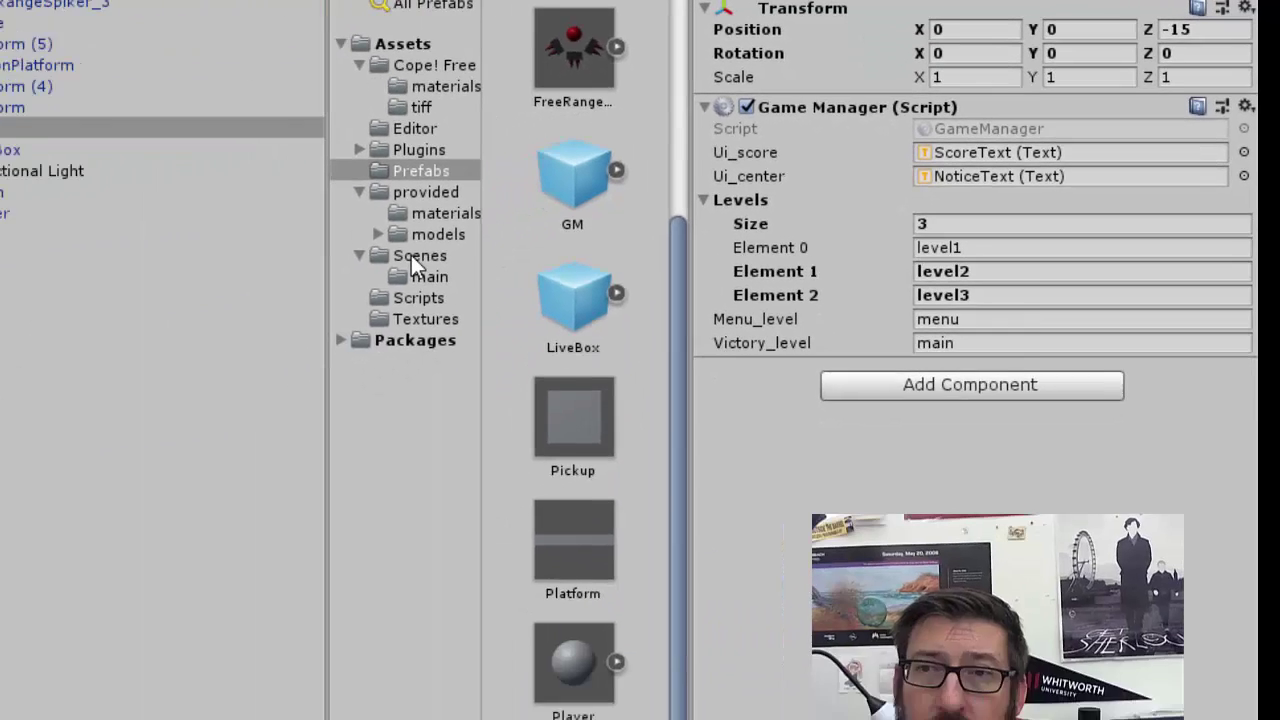
click(472, 237)
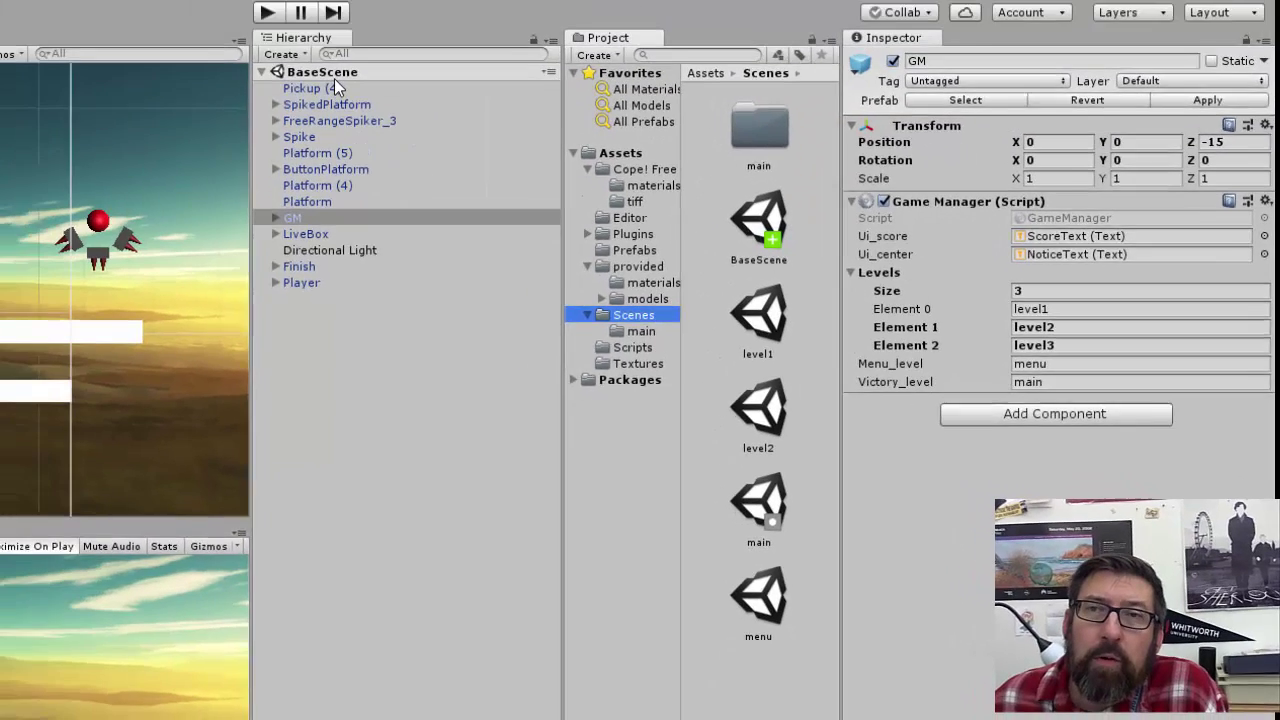
click(400, 113)
right_click(400, 117)
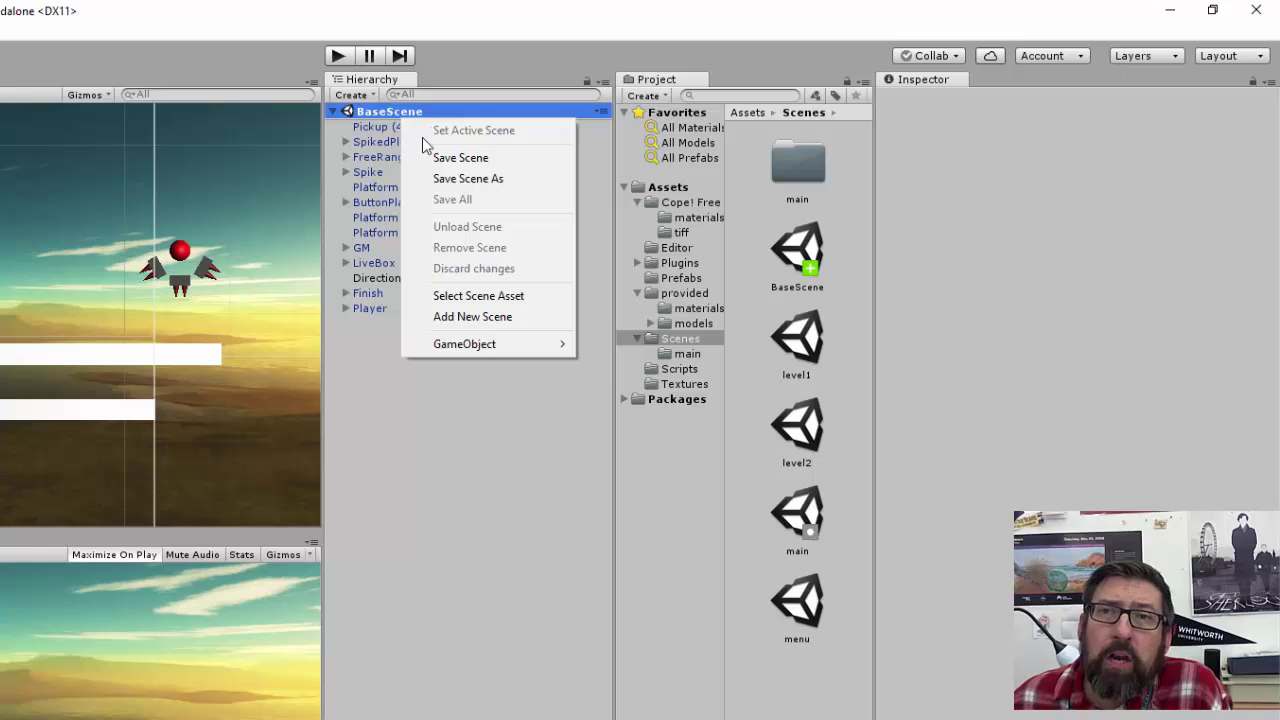
click(470, 180)
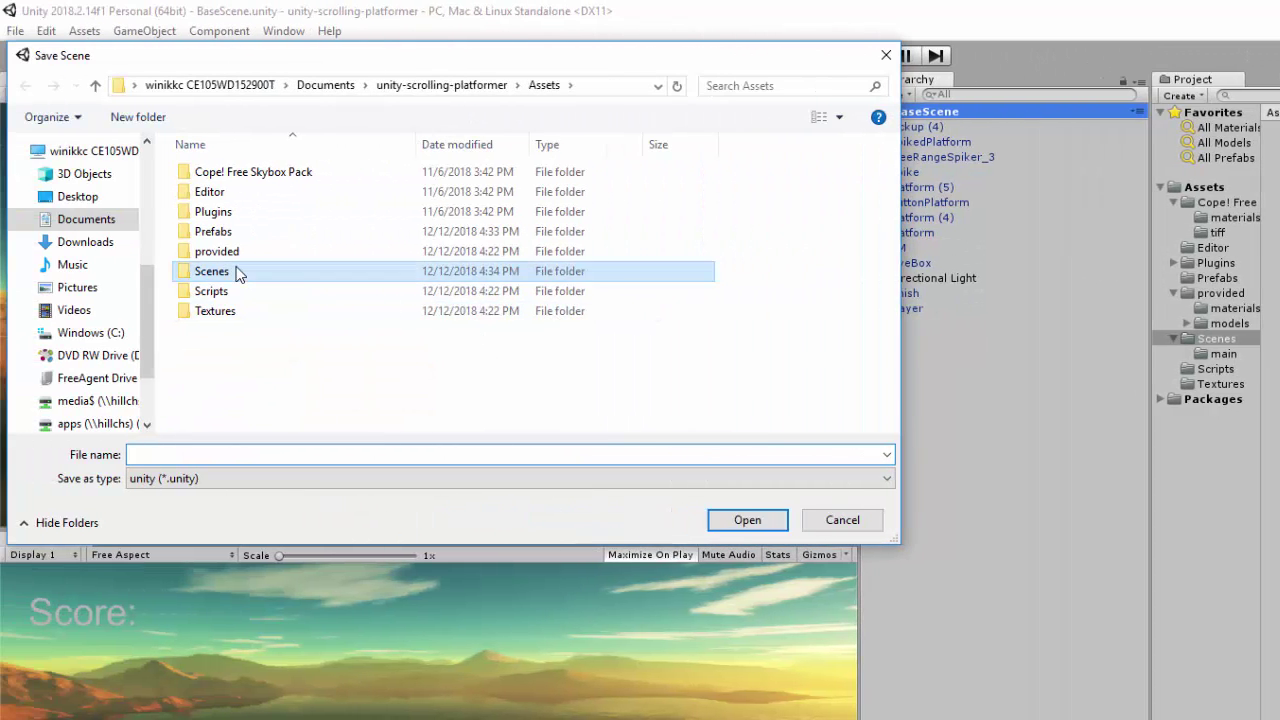
double_click(240, 276)
click(285, 456)
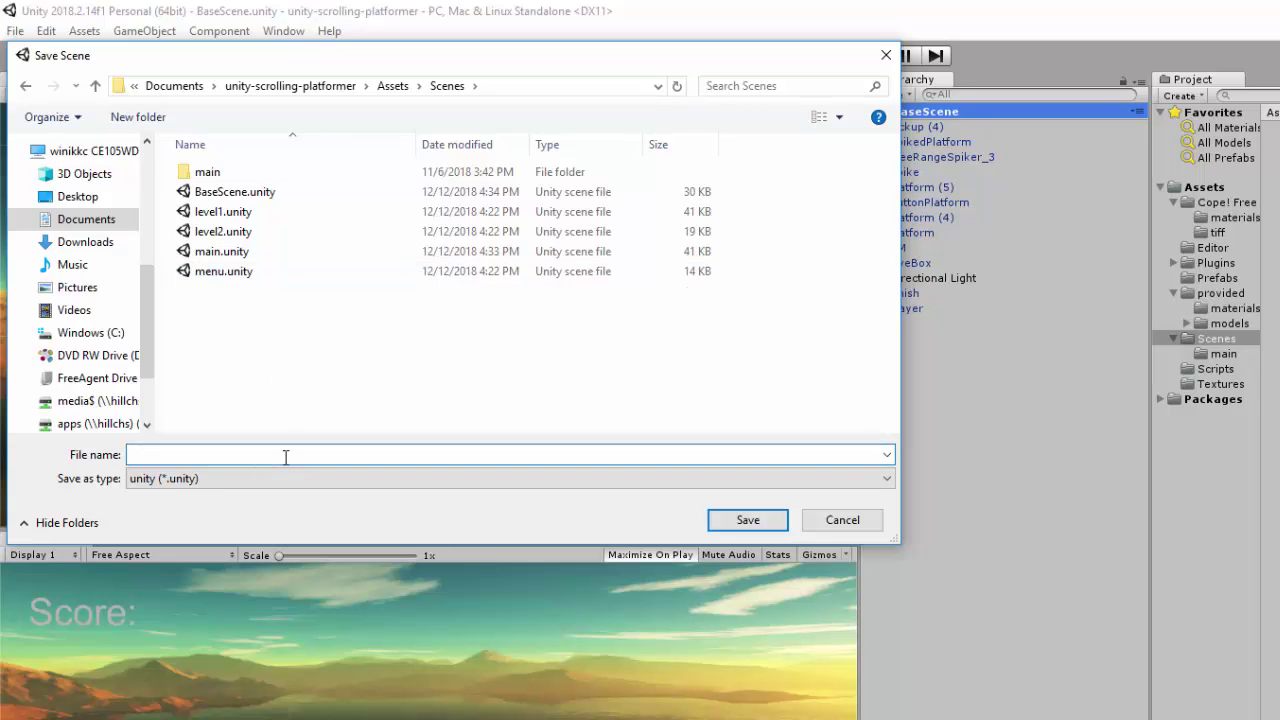
text(level)
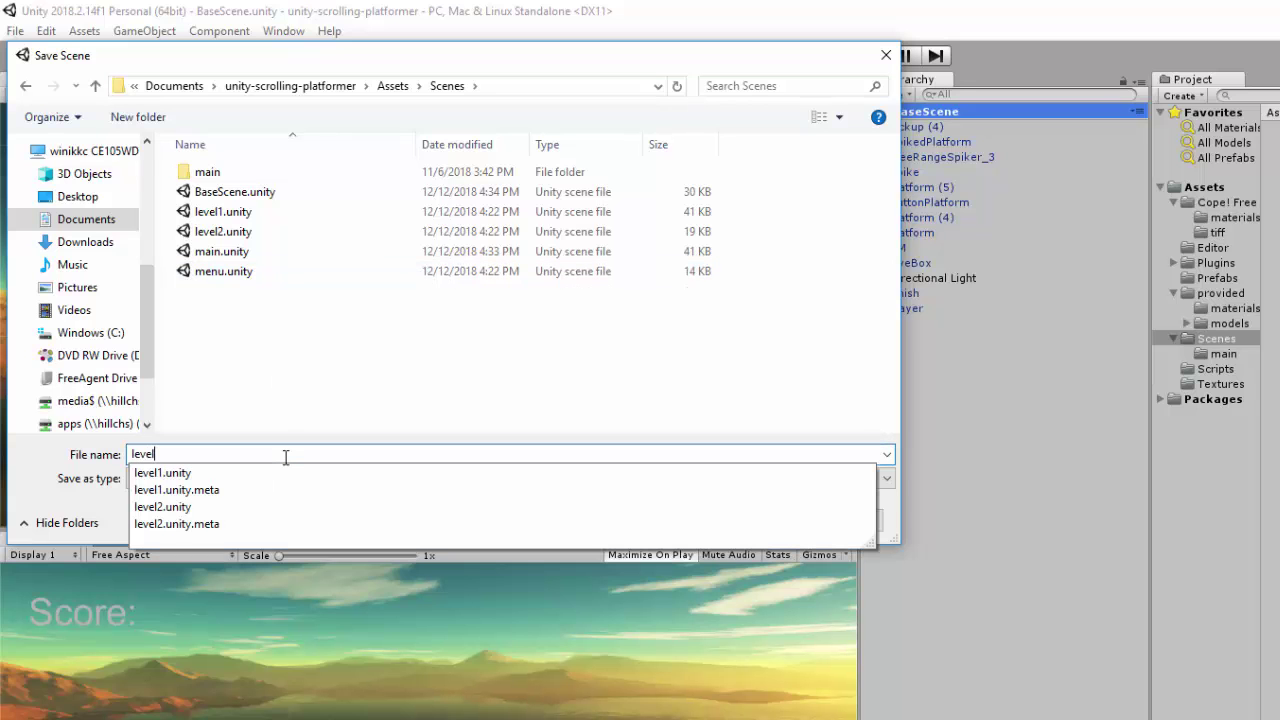
text(3)
key(Return)
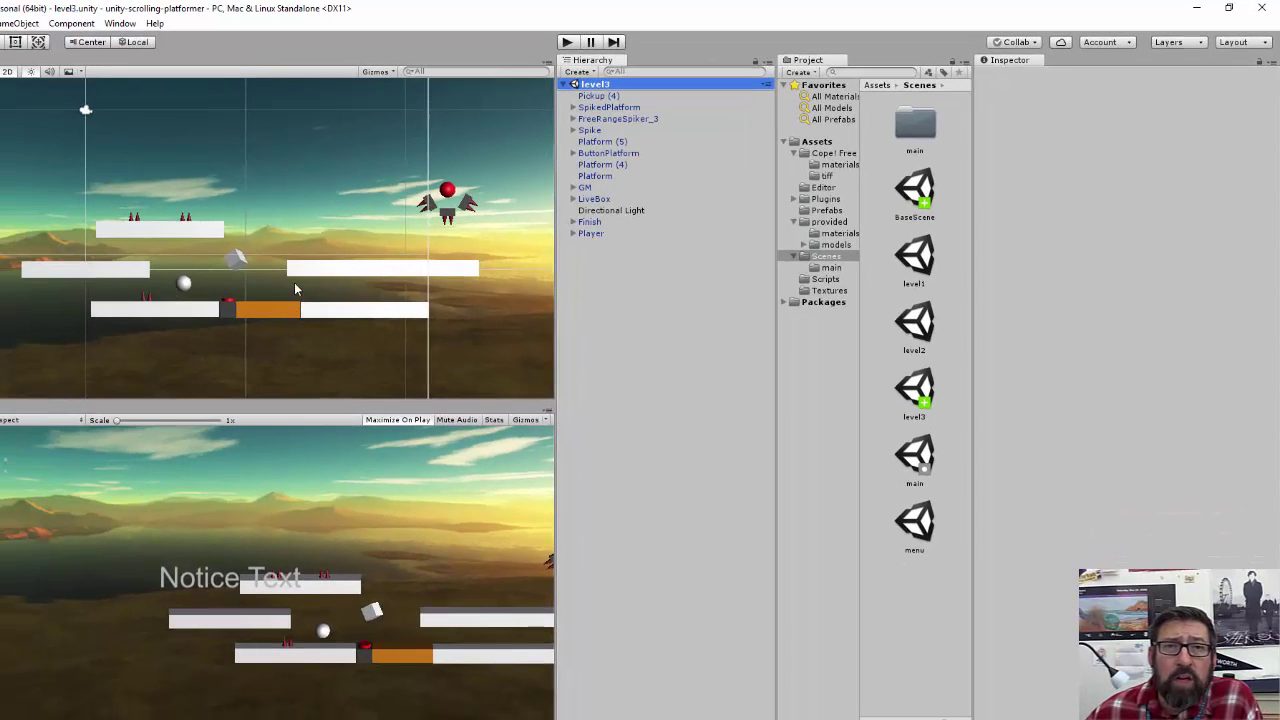
Move the Finish platform well to the right and FreeRangeSpiker_3 up and right to about X 26.91, Y 7.71
click(360, 276)
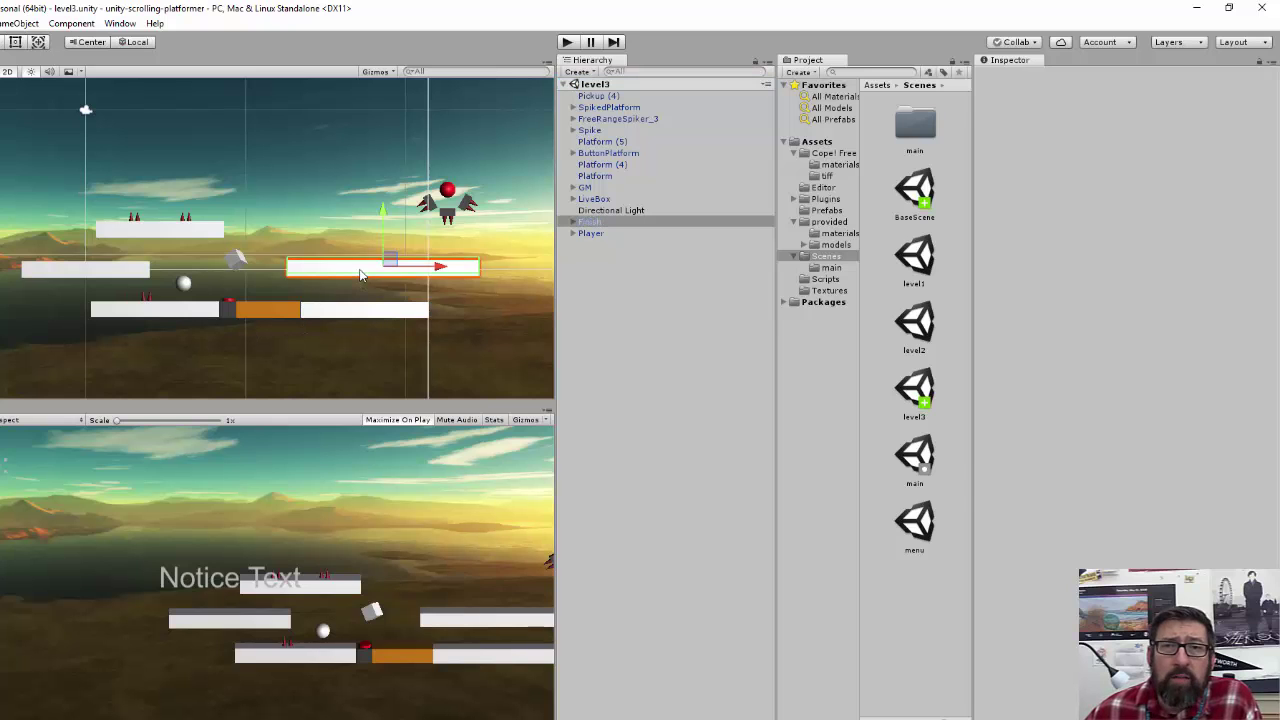
drag(440, 267, 651, 268)
click(443, 192)
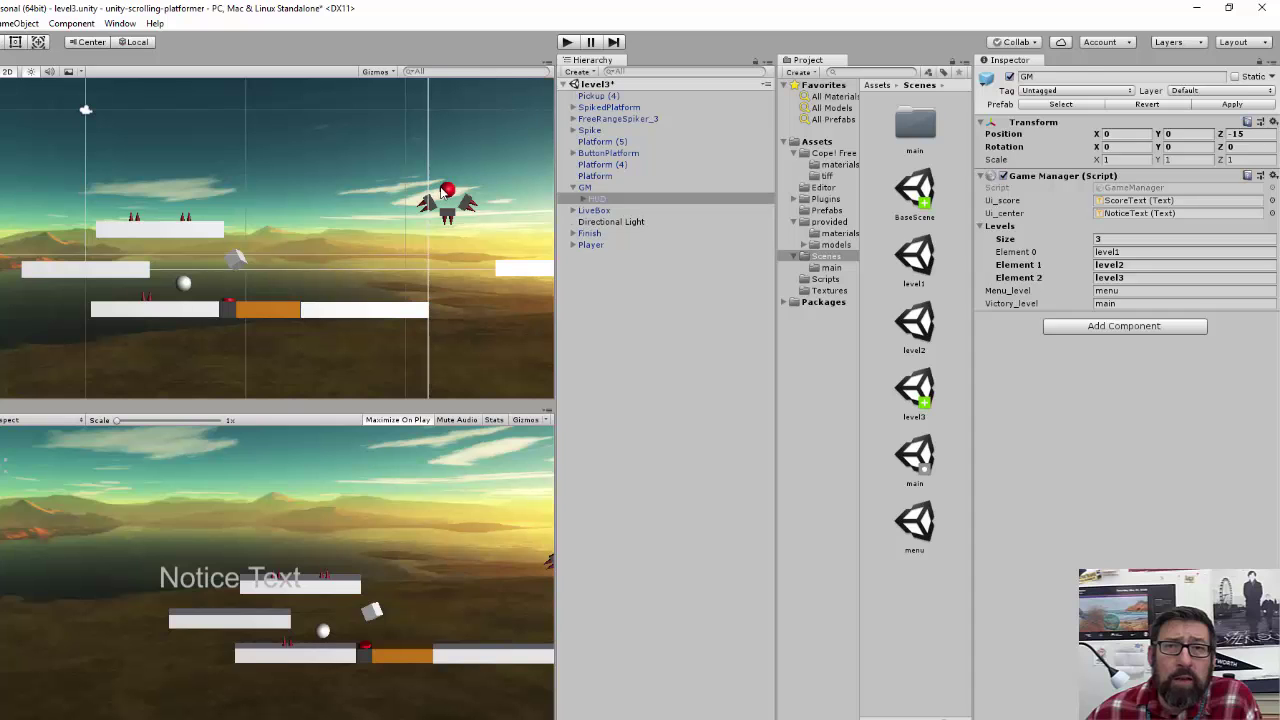
click(443, 192)
drag(446, 198, 535, 135)
scroll(447, 265, down, 5)
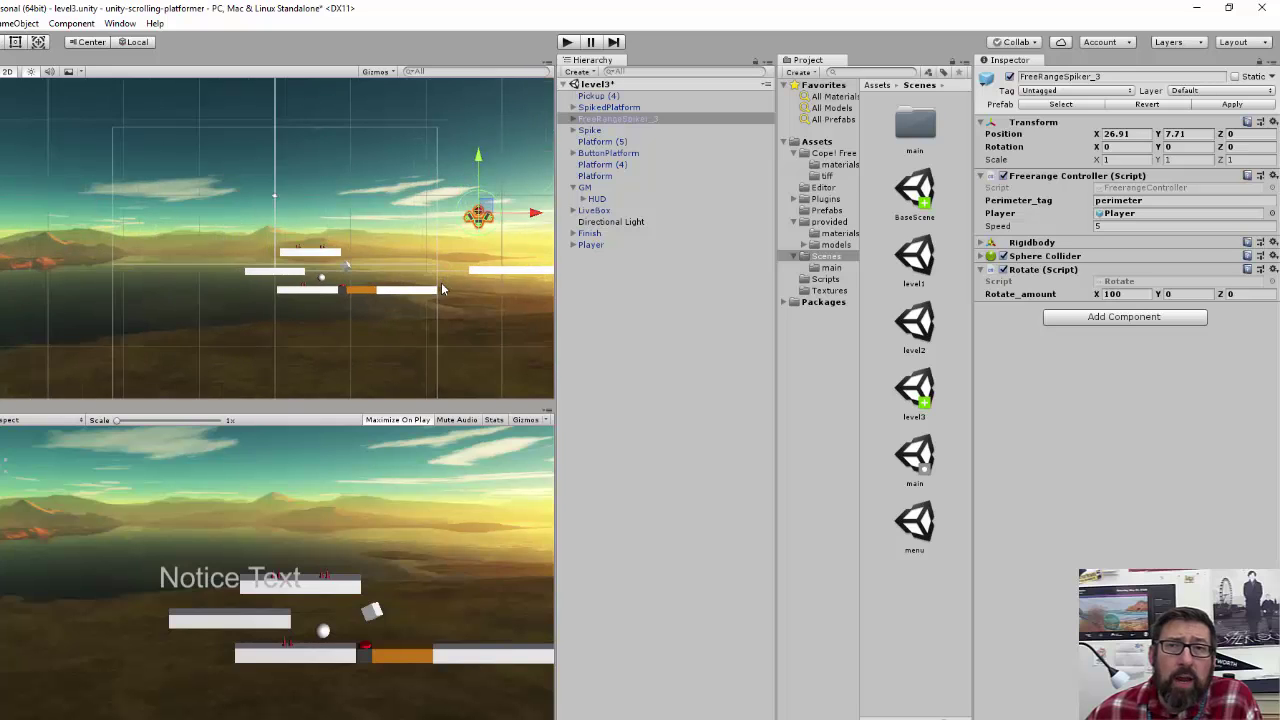
Move FreeRangeSpiker_3 farther right, lower the Finish platform to about Y -18.6 and shift it sideways
scroll(441, 289, down, 2)
drag(483, 220, 504, 340)
click(503, 270)
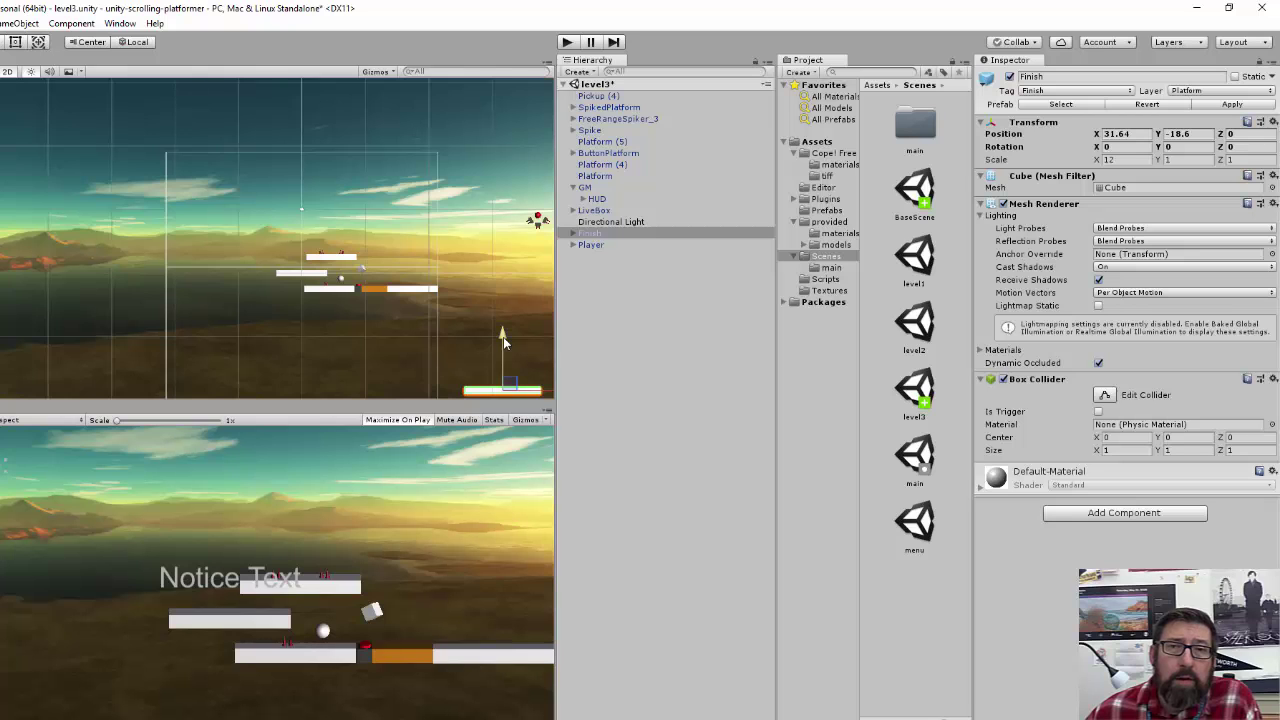
scroll(503, 337, down, 3)
middle_drag(320, 349, 159, 338)
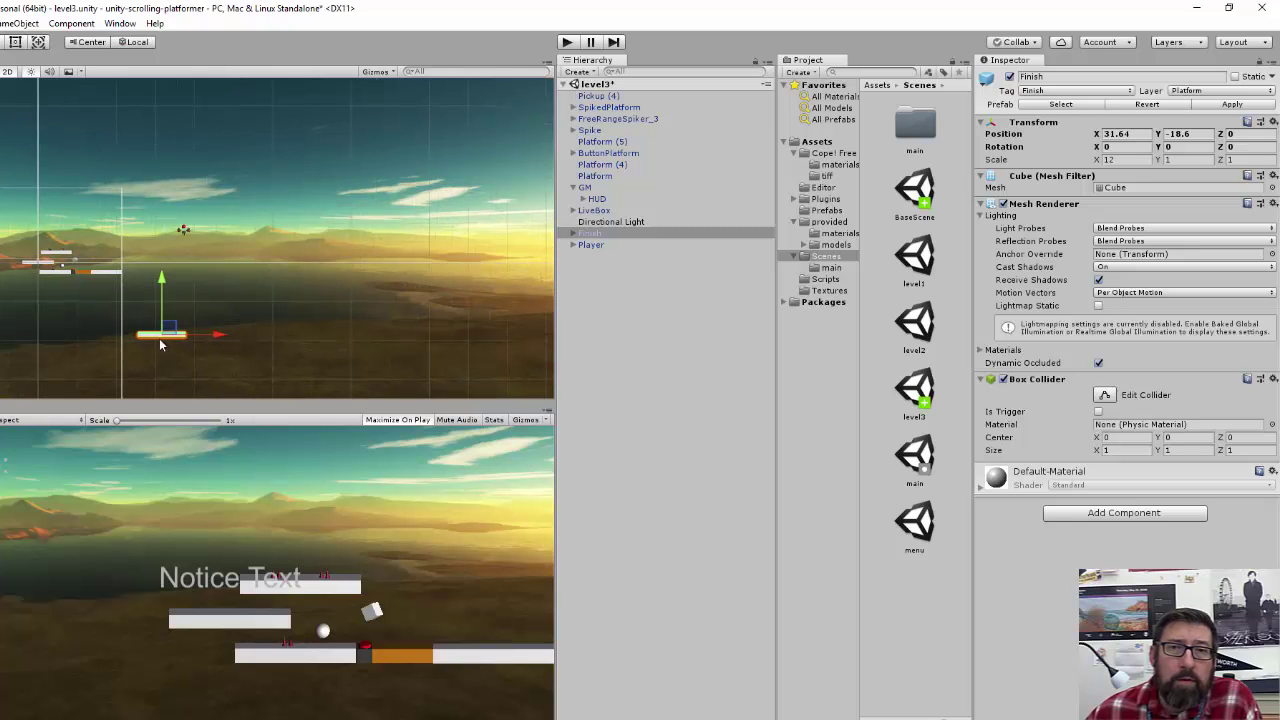
drag(175, 334, 230, 334)
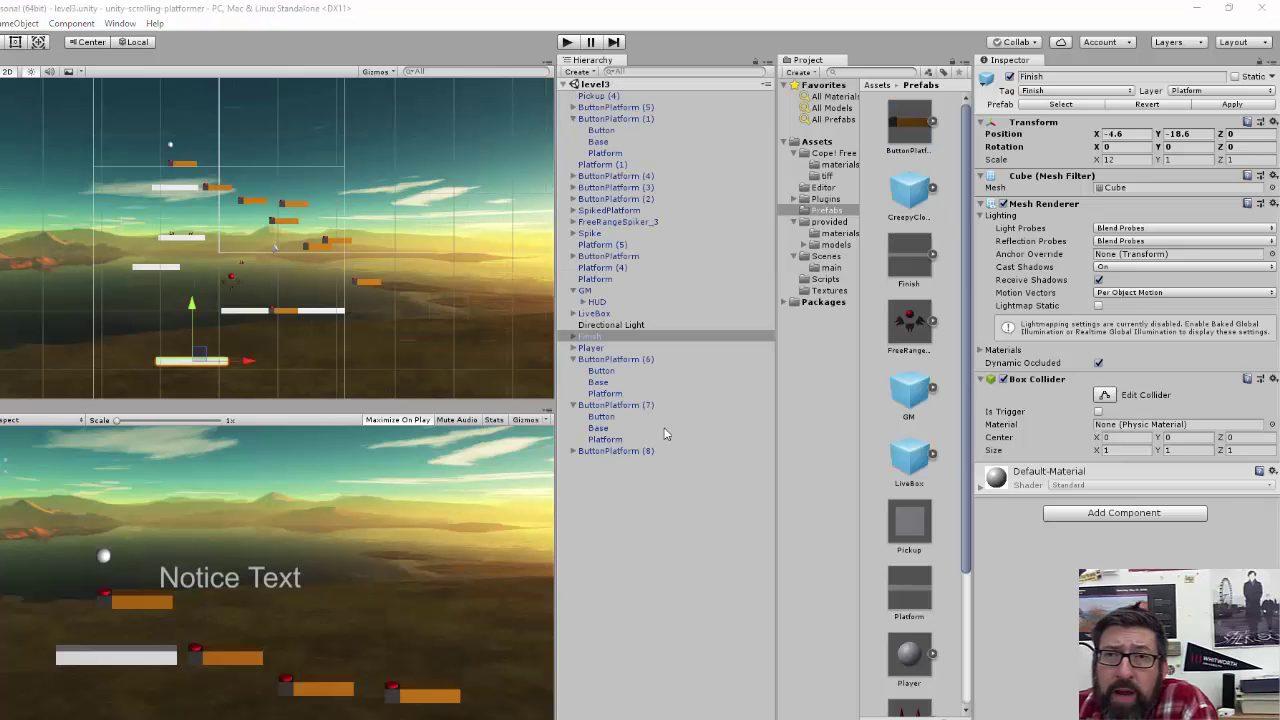
Play-test level3 briefly and stop the game
click(565, 43)
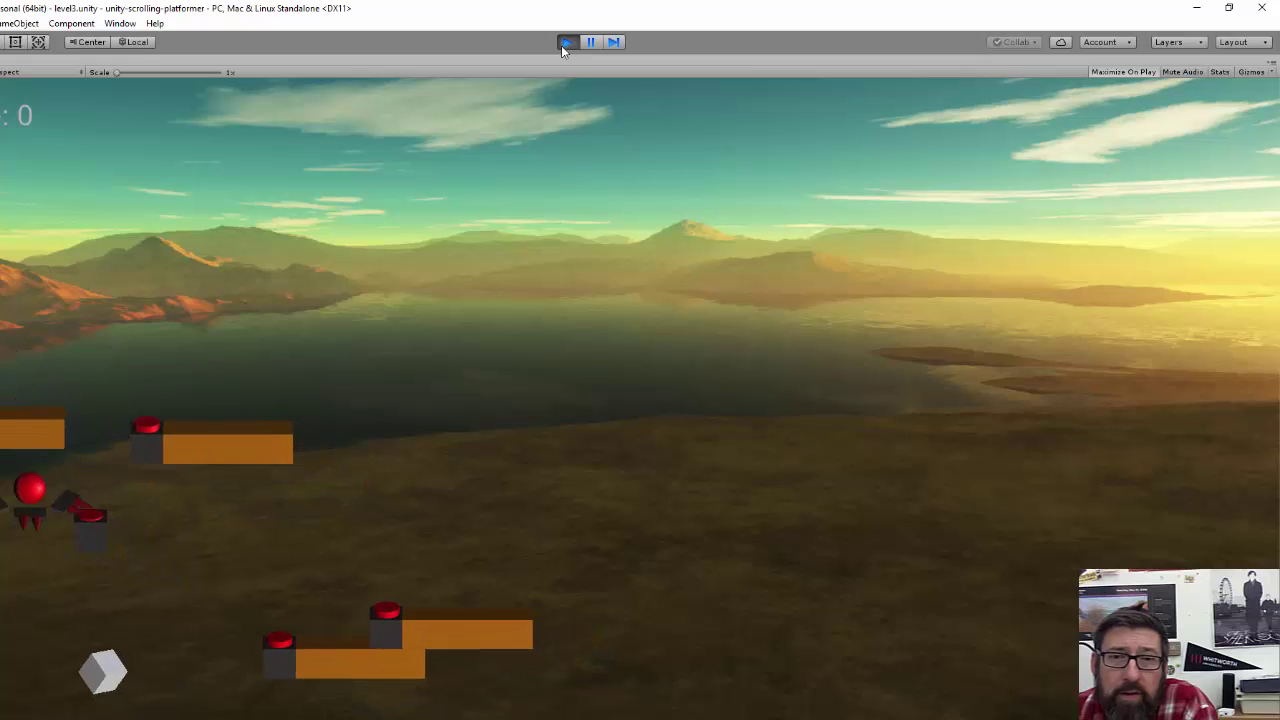
click(562, 44)
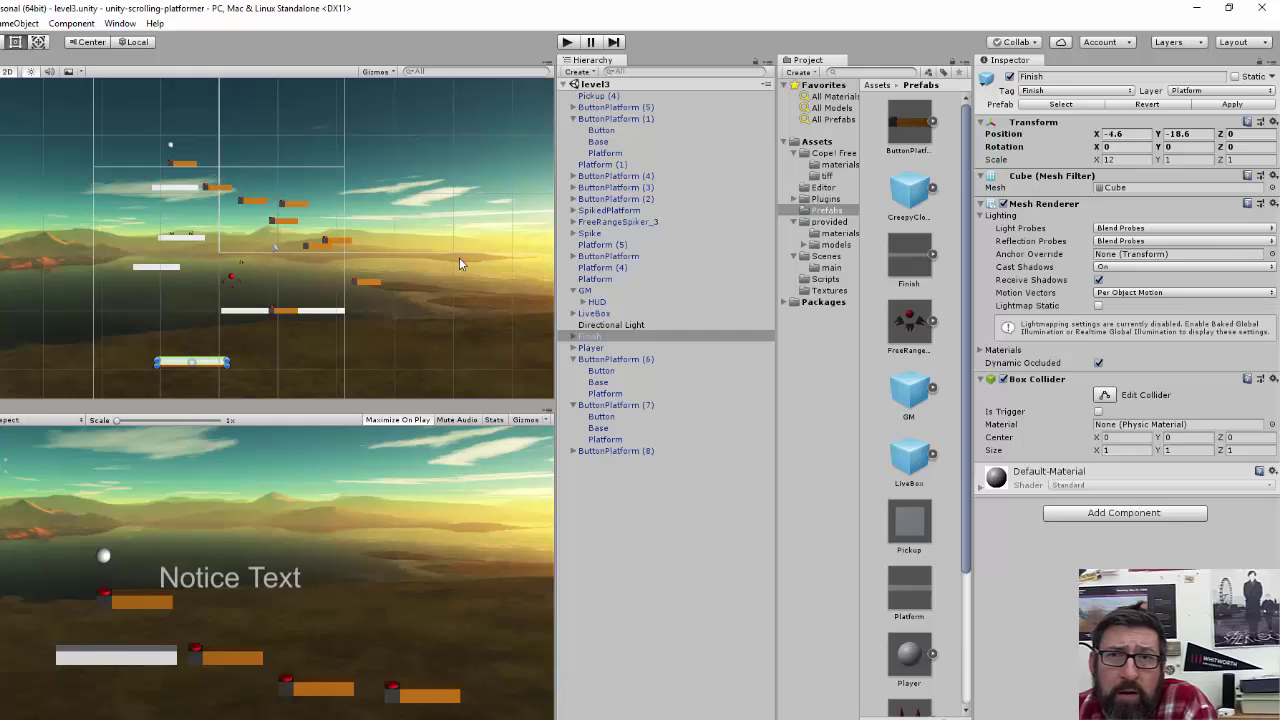
Collapse the level3 hierarchy and open the menu scene from the Scenes folder
click(561, 84)
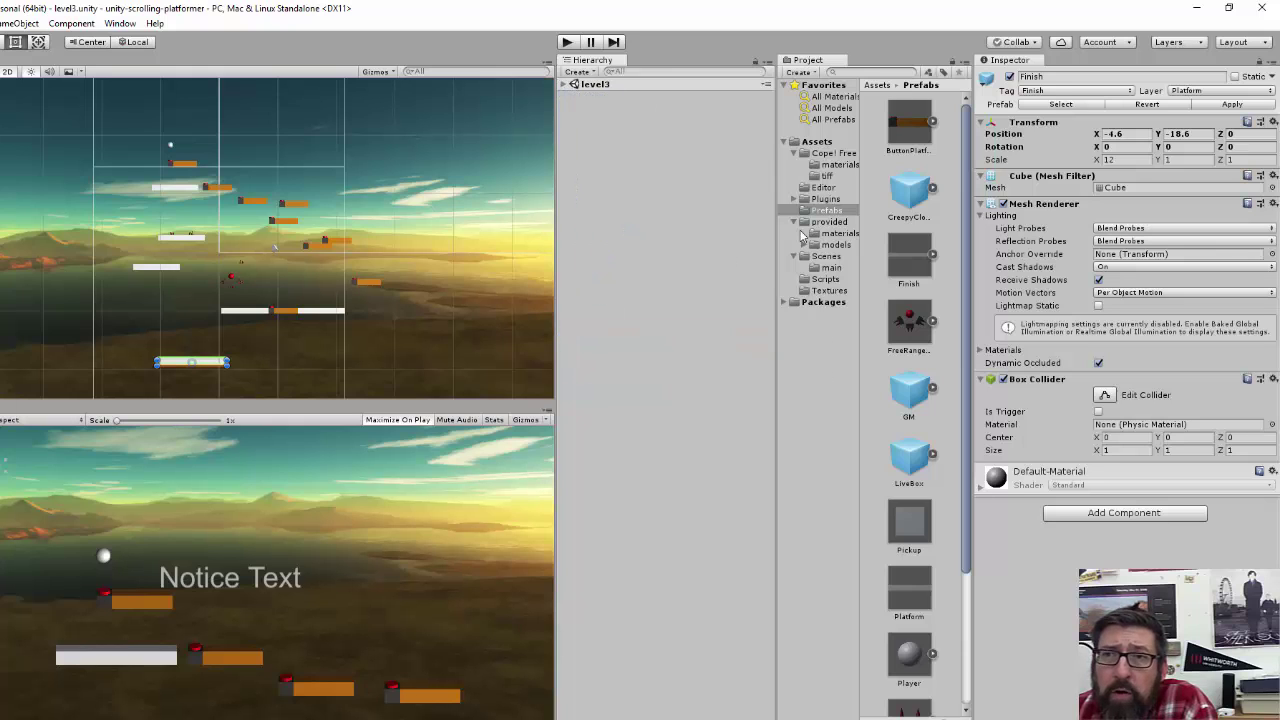
click(822, 256)
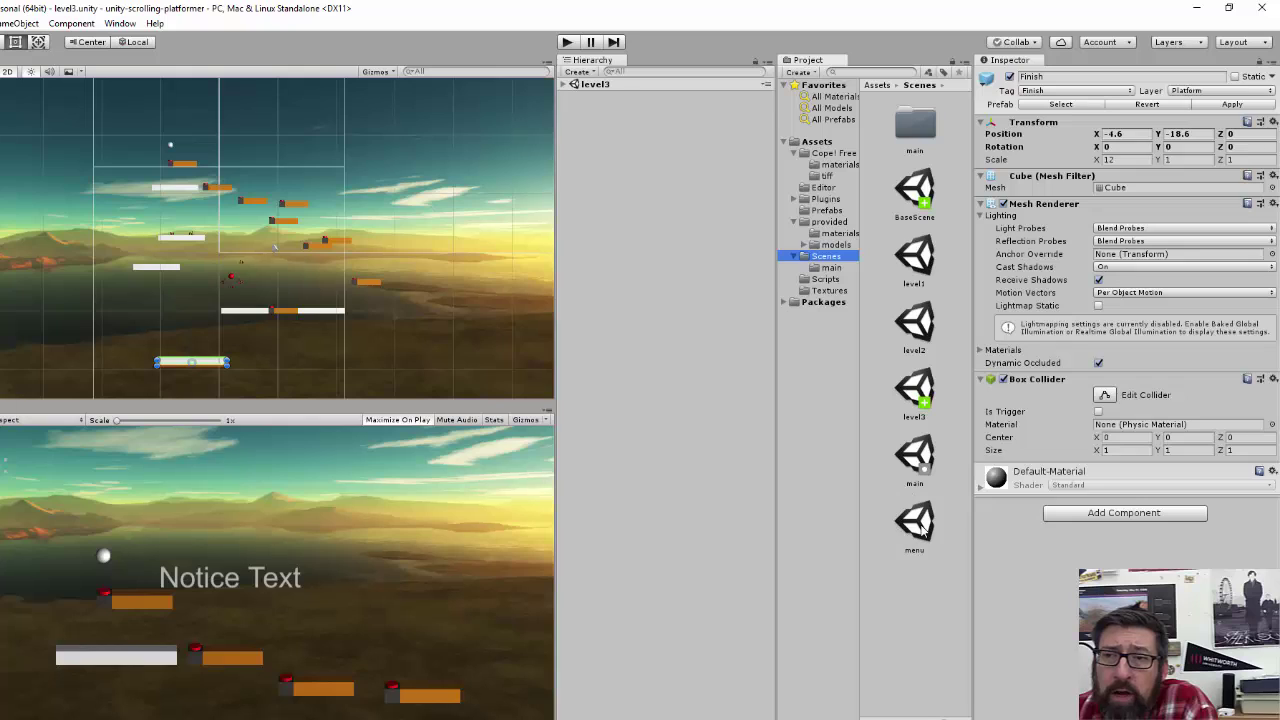
double_click(916, 522)
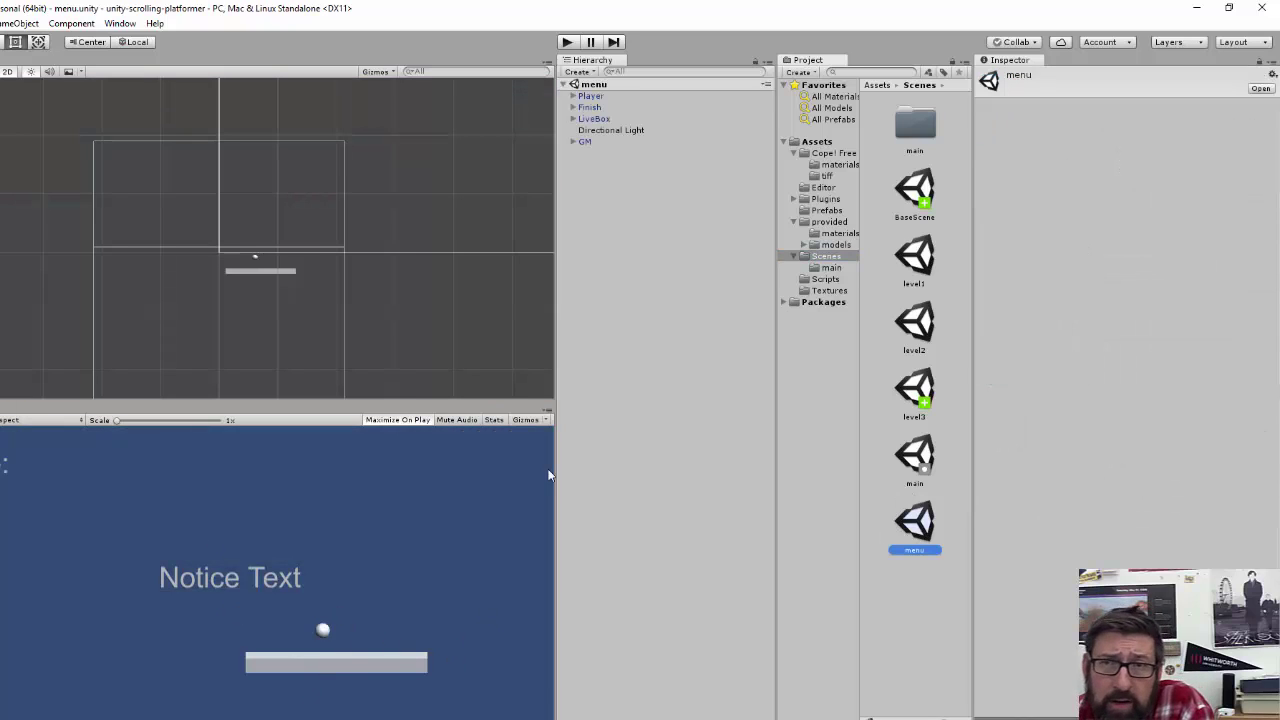
Set Element 2 of the GM's Levels list to level3 and save the menu scene
click(586, 142)
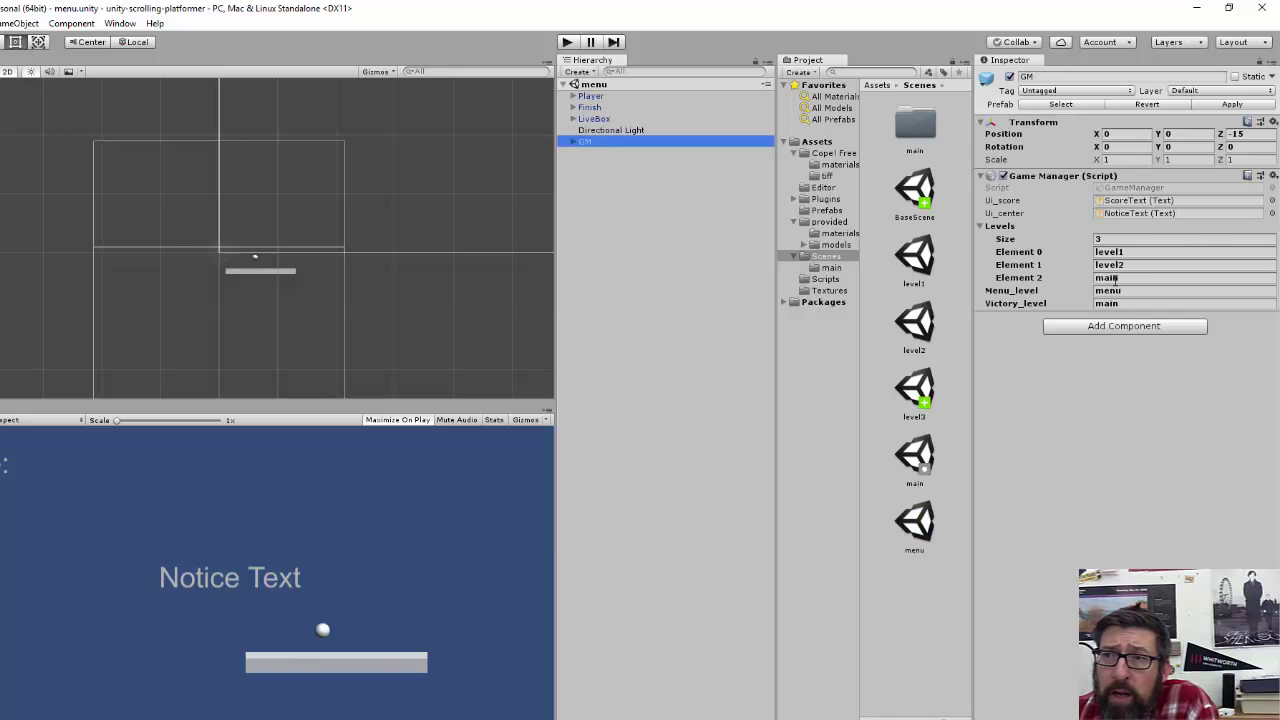
click(1115, 278)
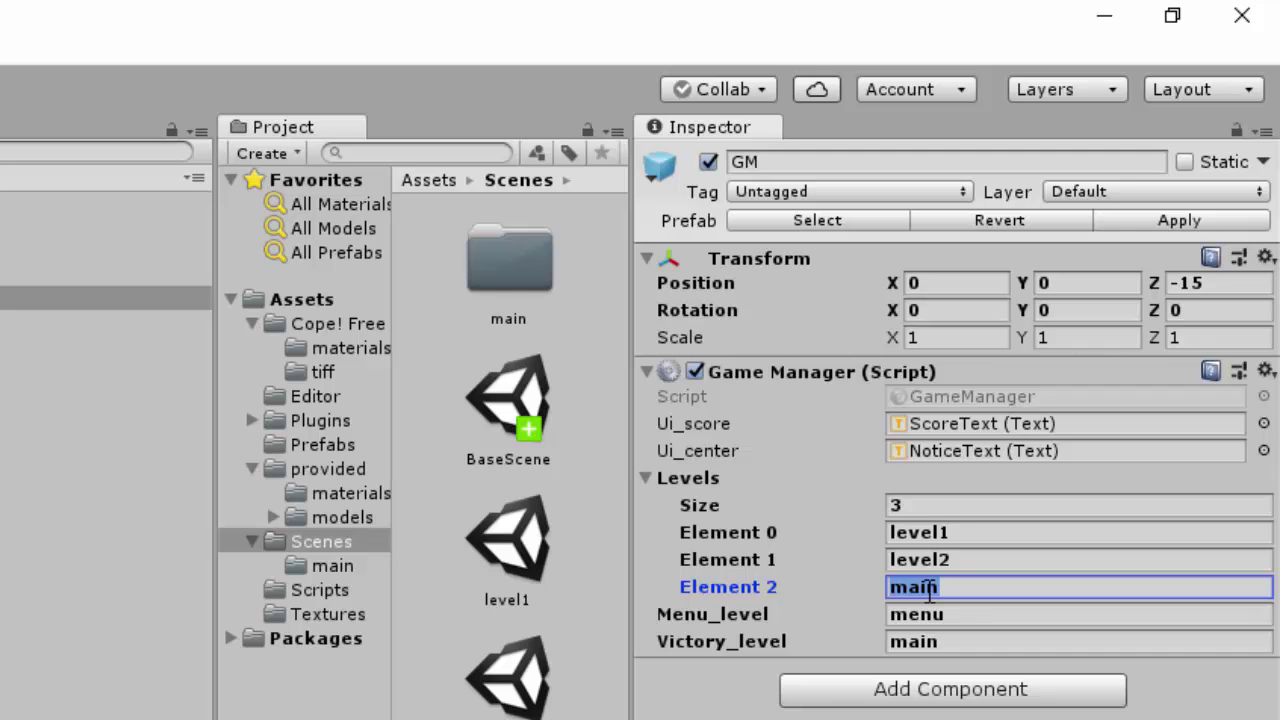
text(level3)
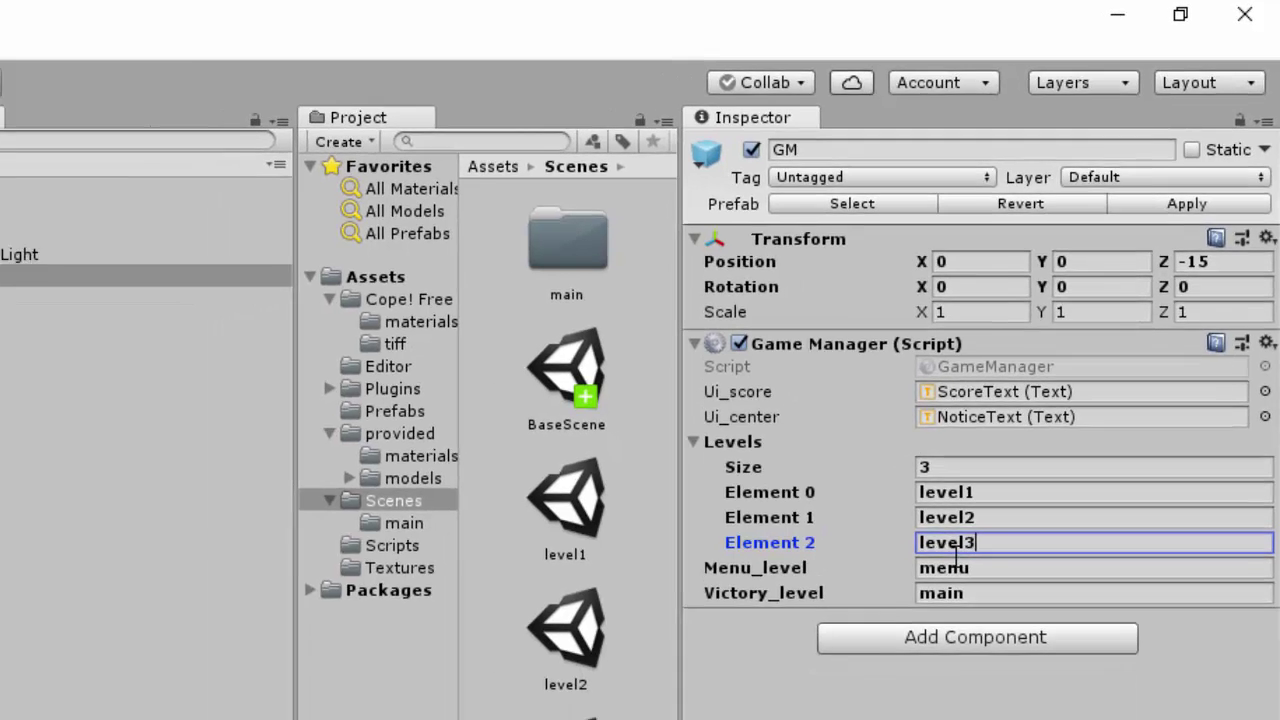
key(Return)
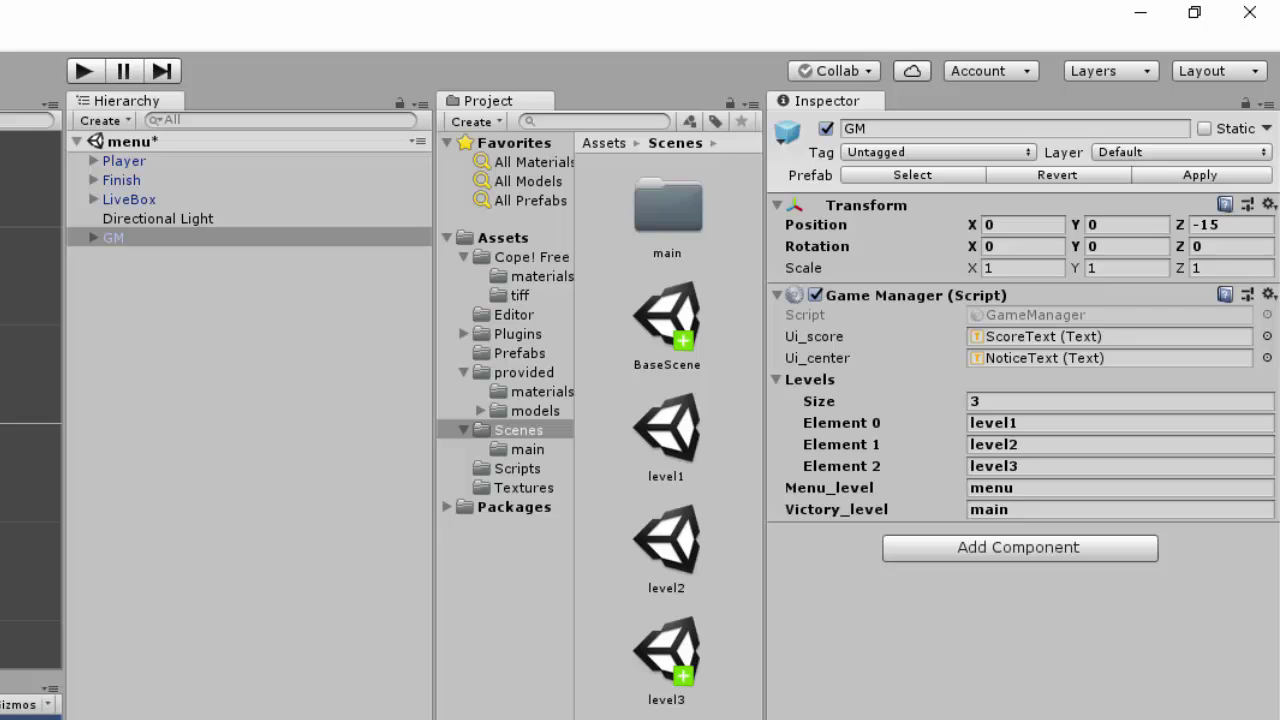
key(ctrl+s)
Add the level1 scene to the hierarchy and unload the menu scene
click(664, 432)
drag(664, 432, 144, 324)
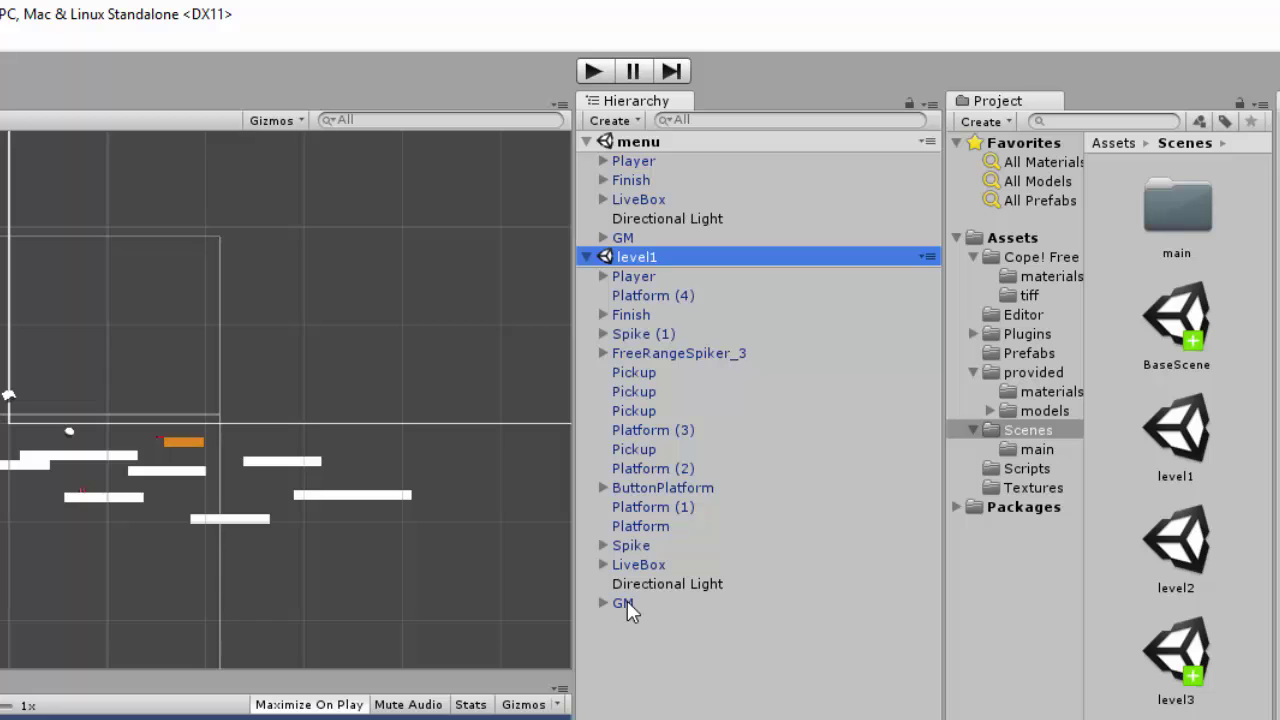
right_click(632, 142)
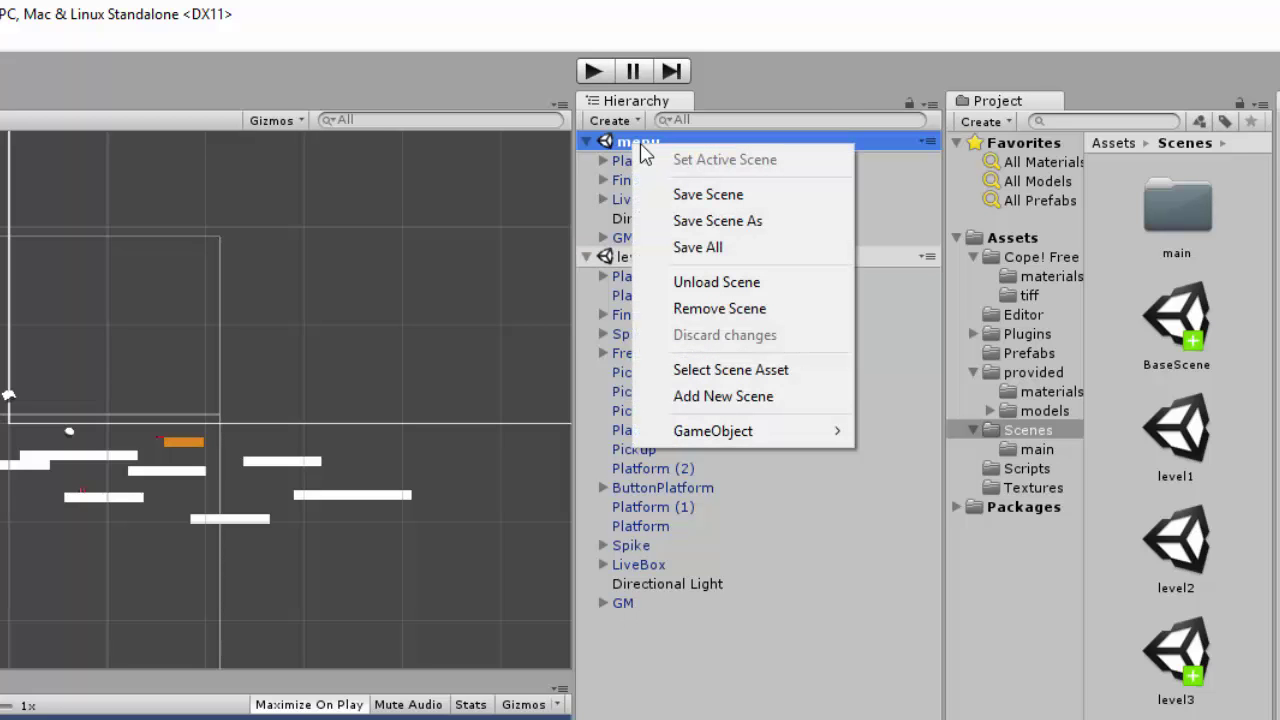
click(714, 284)
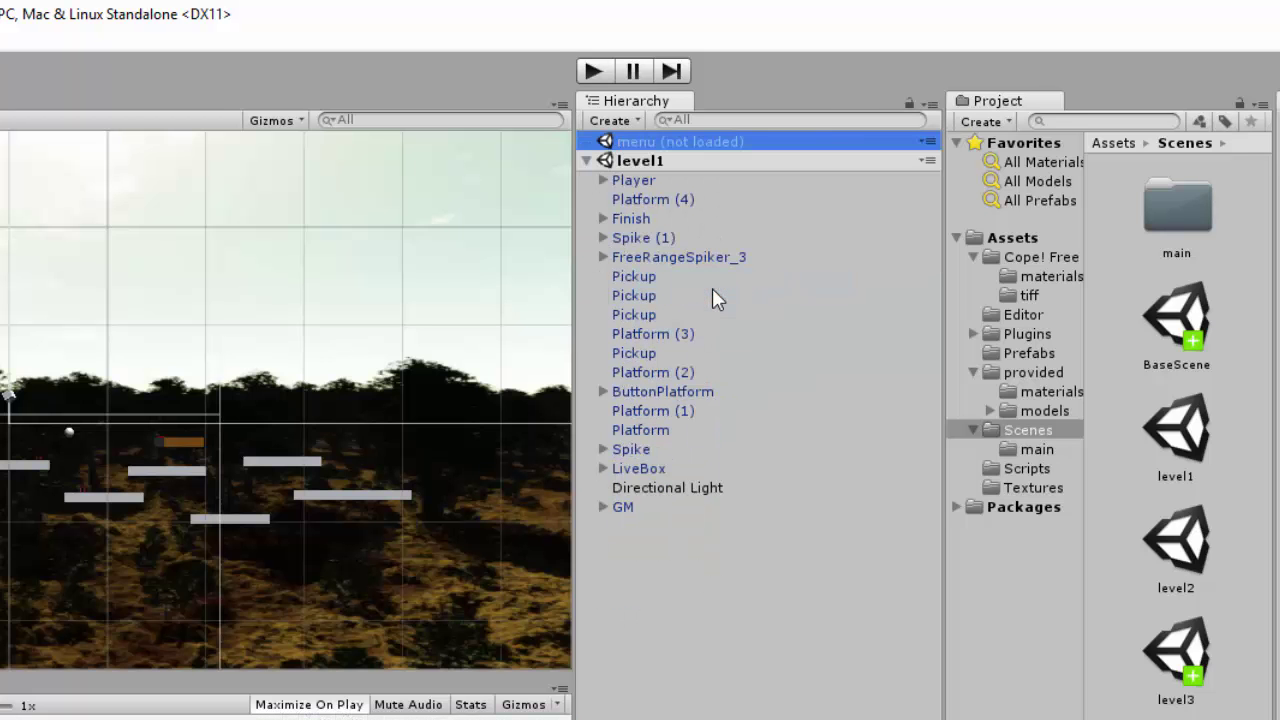
Set Element 2 of the Levels list on level1's GM to level3 and save the scene
click(624, 508)
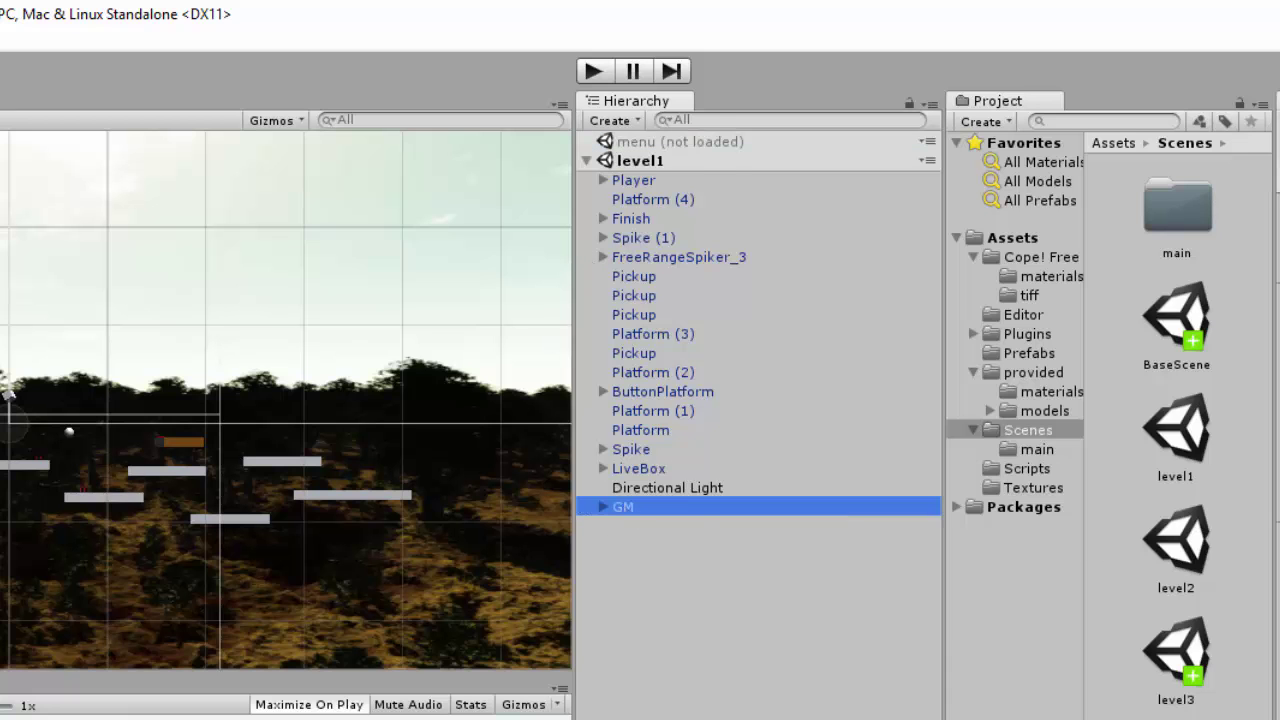
click(1057, 466)
text(le)
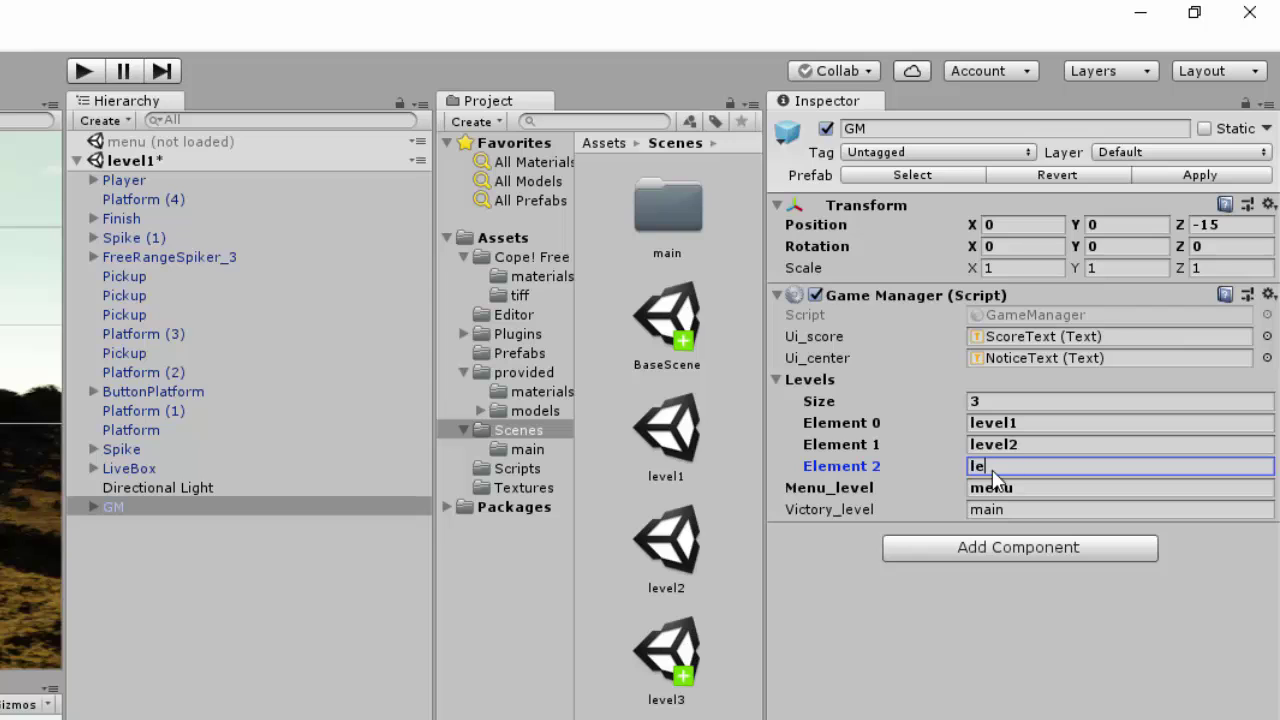
text(vel3)
key(Return)
click(976, 404)
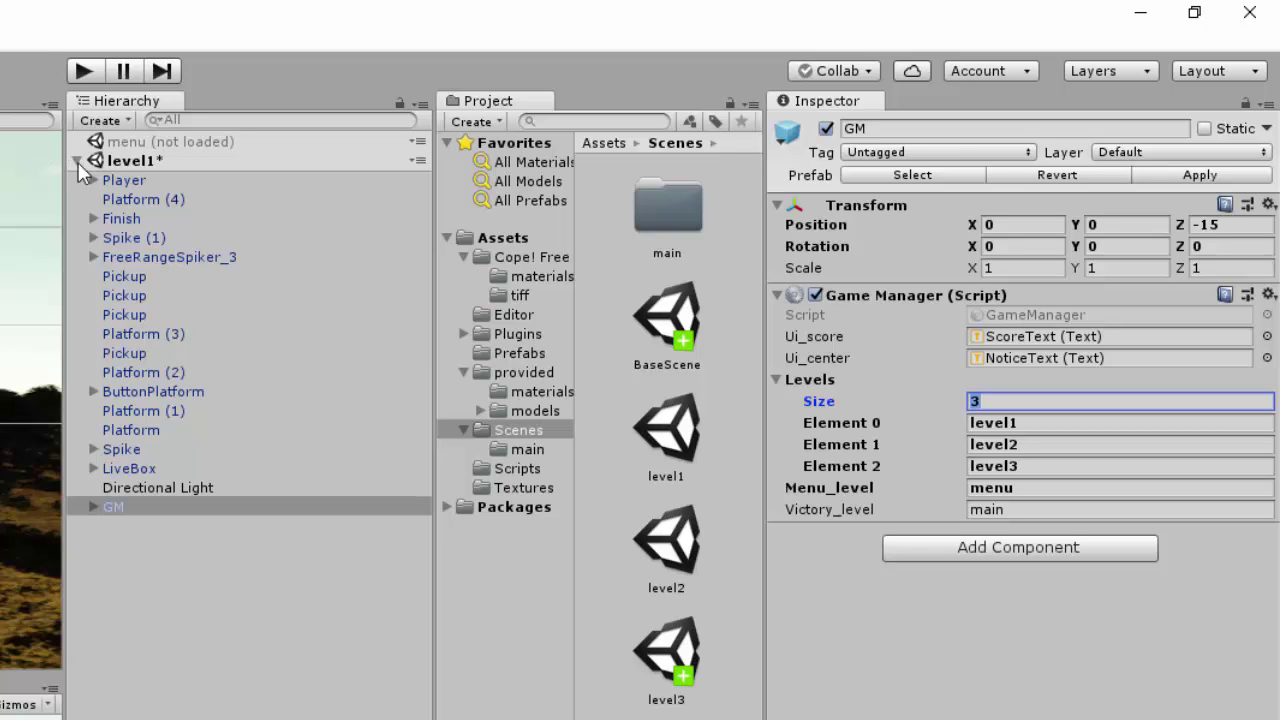
key(ctrl+s)
Add the level2 scene to the hierarchy alongside level1
click(665, 545)
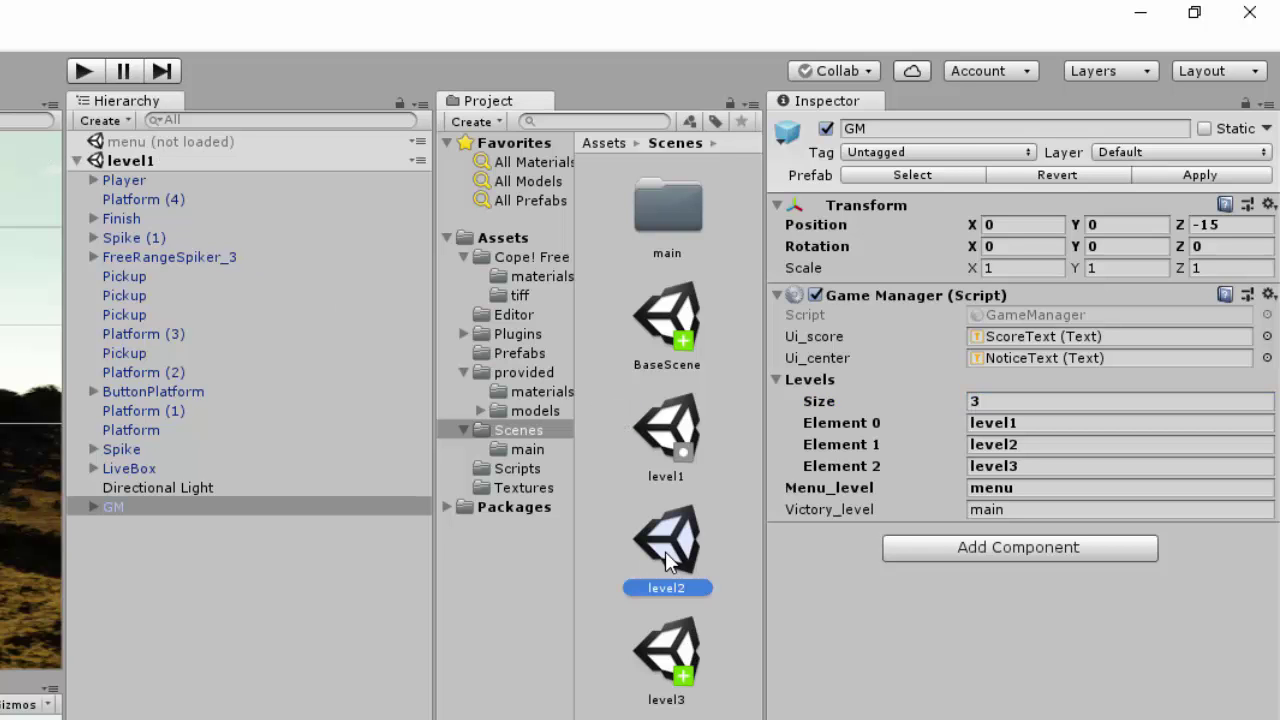
drag(665, 551, 151, 577)
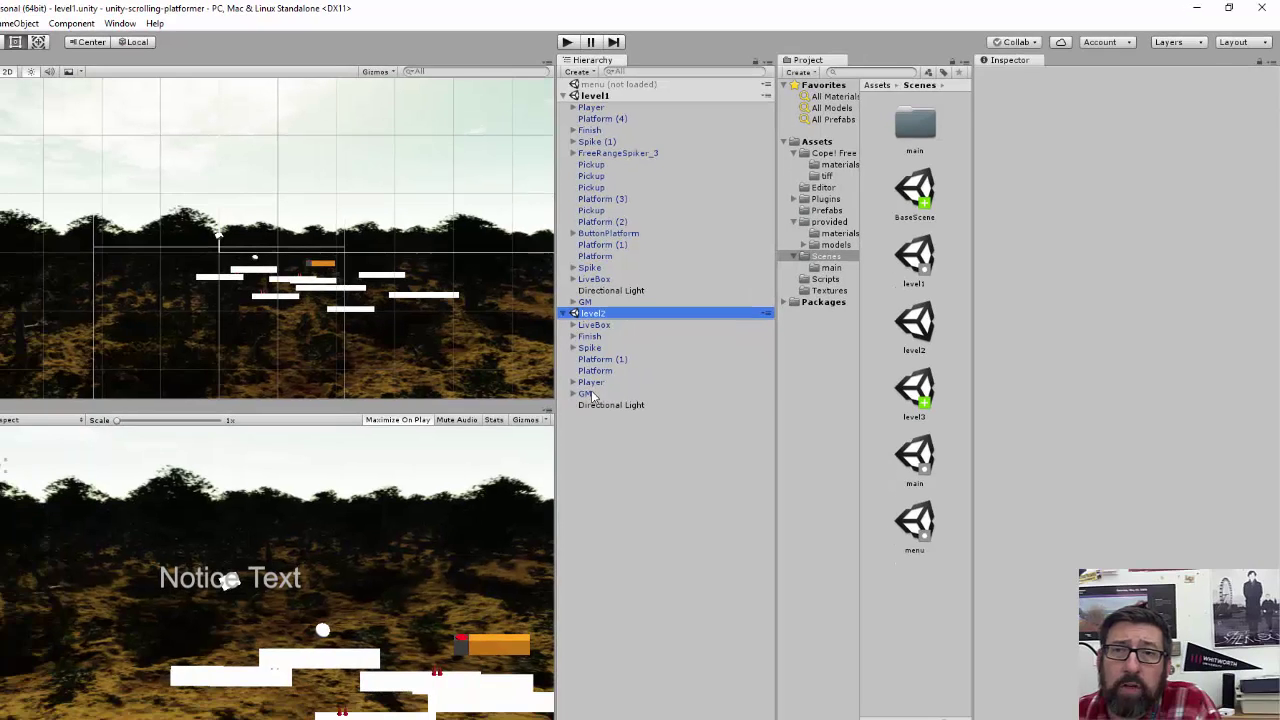
Set Element 2 of the Levels list on level2's GM to level3 and save the scene
click(586, 394)
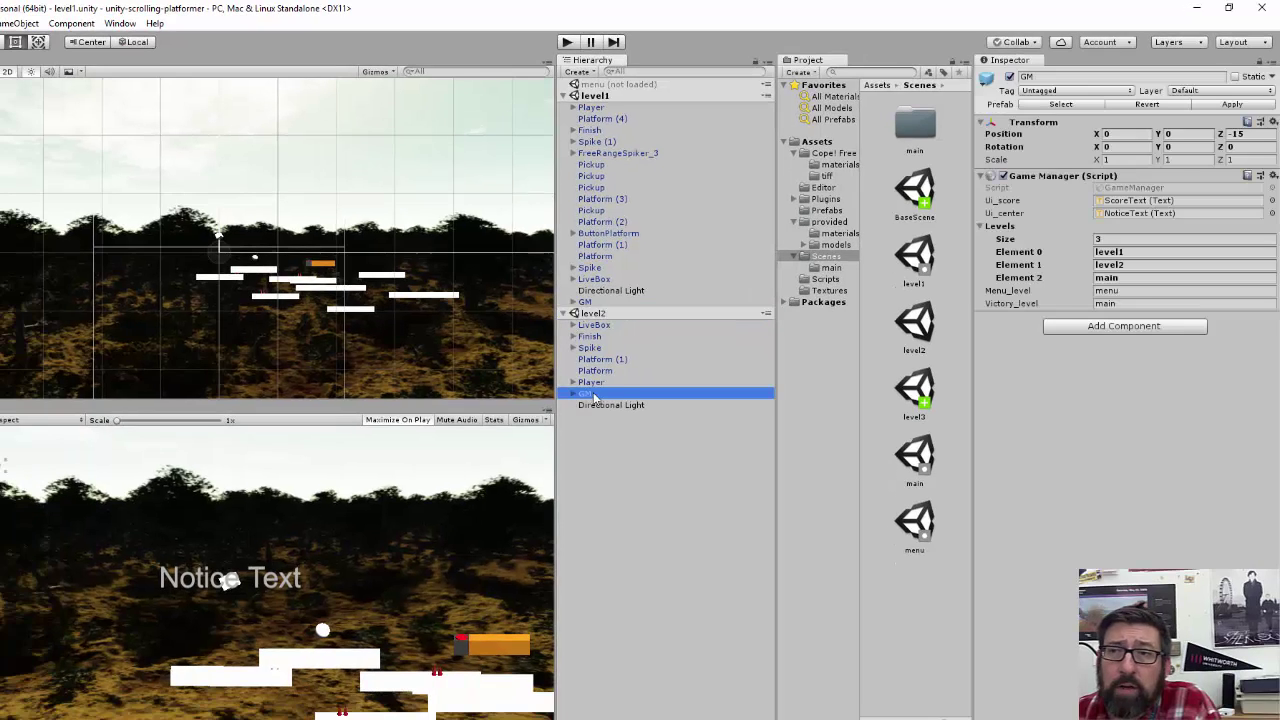
click(1120, 278)
text(lev)
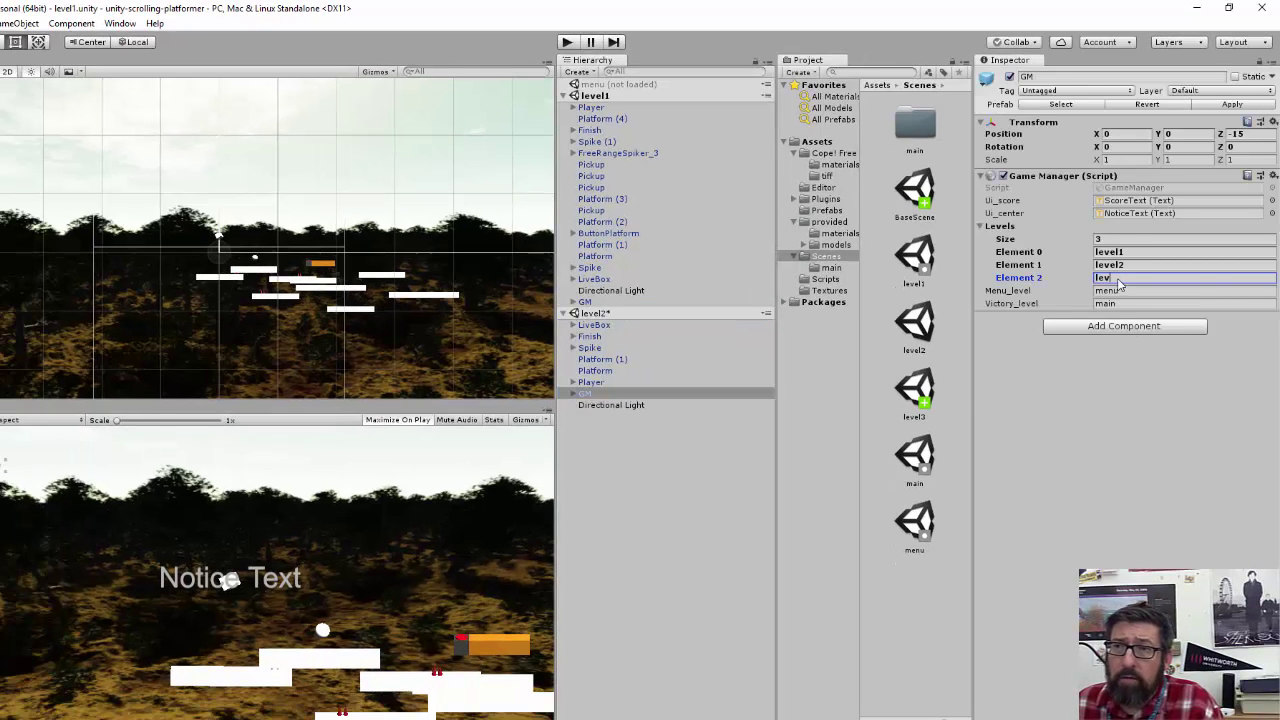
text(el3)
click(1108, 397)
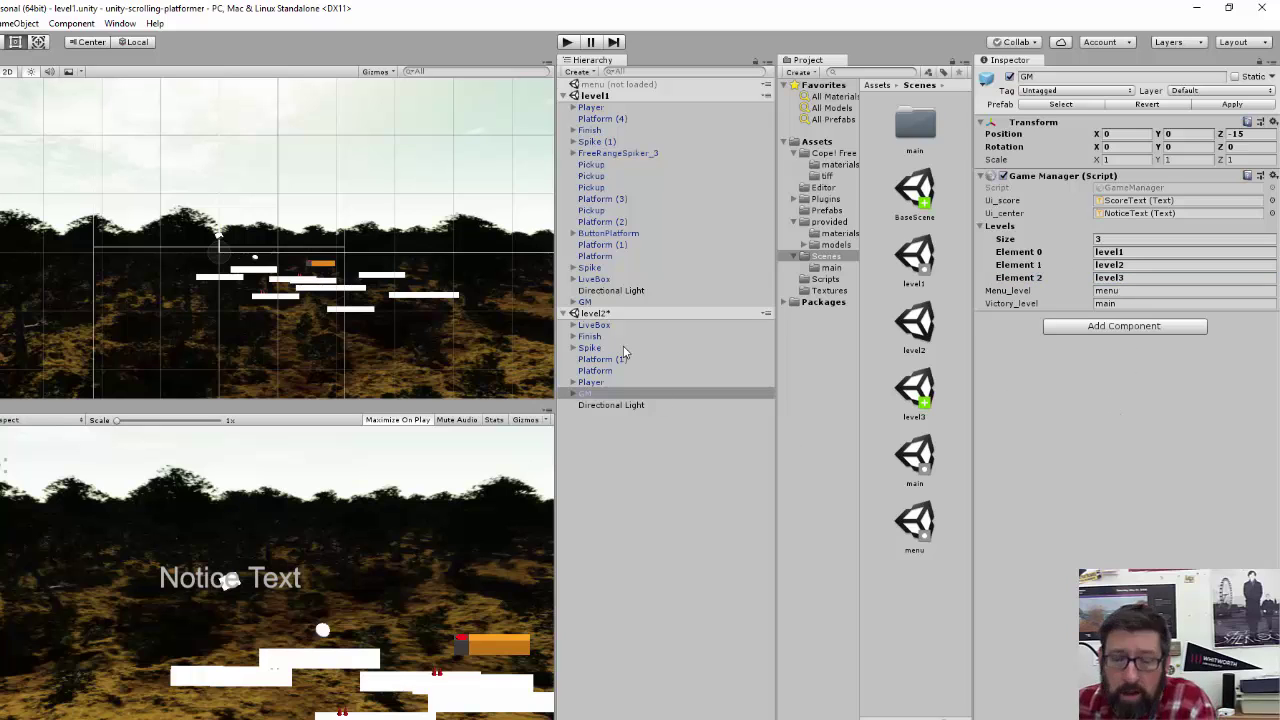
key(ctrl+s)
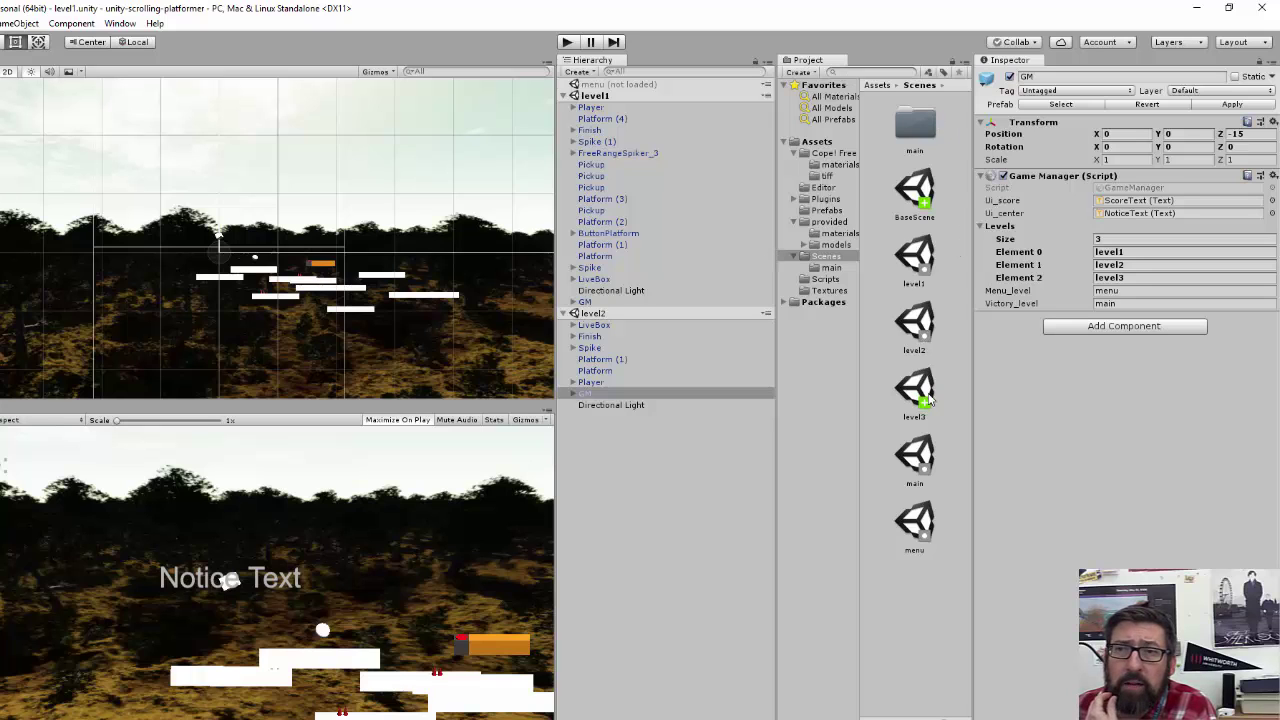
Add the level3 scene to the hierarchy, unload level1 and level2, and check the Levels list on level3's GM
click(690, 438)
drag(644, 440, 645, 441)
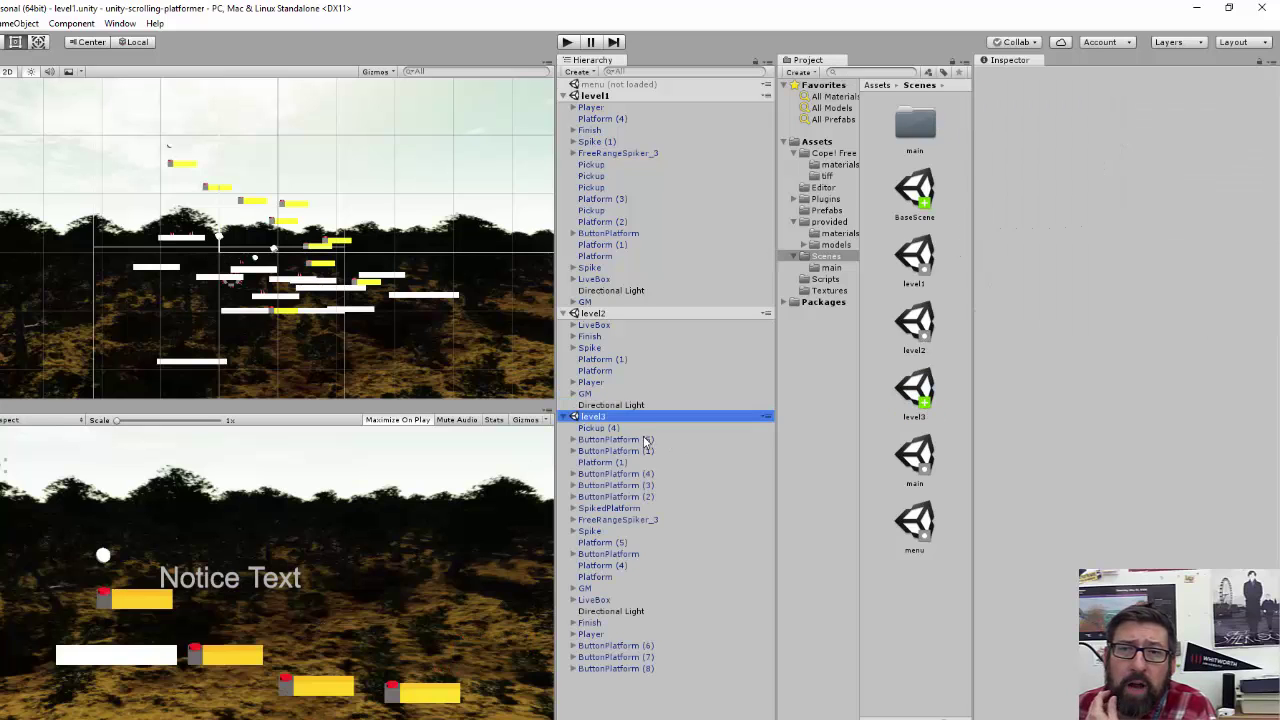
click(600, 97)
right_click(603, 104)
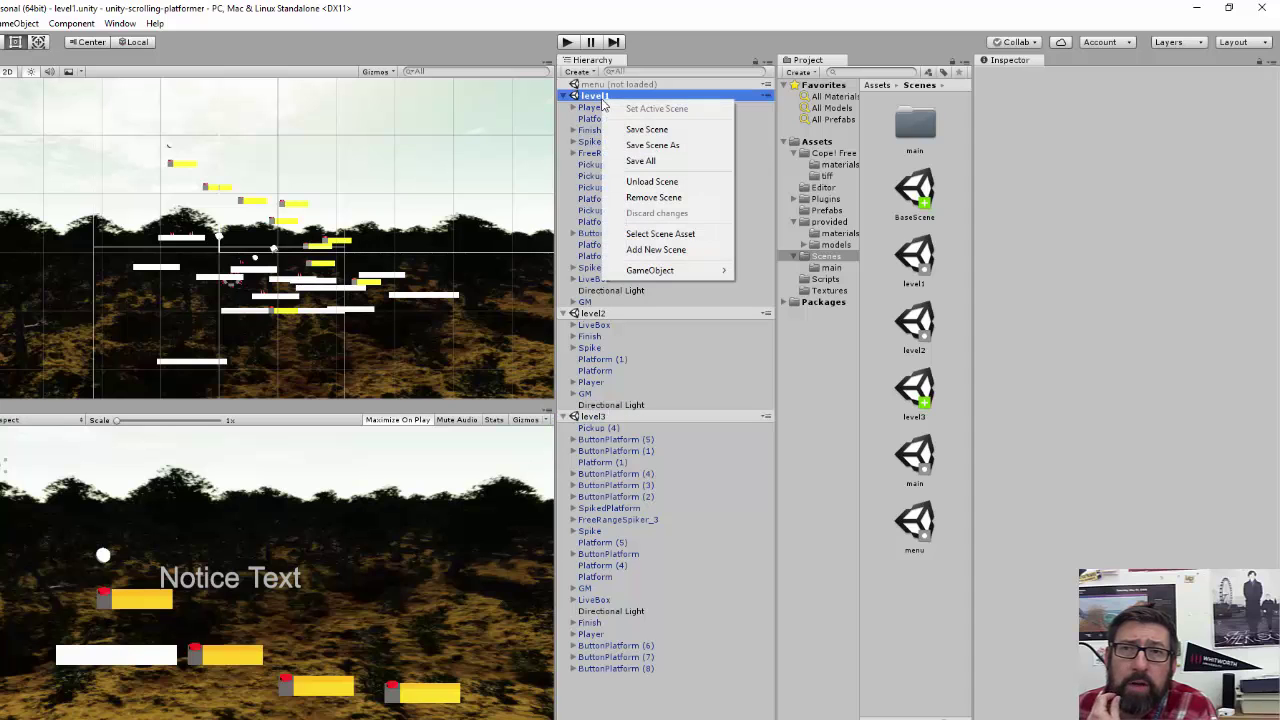
click(651, 183)
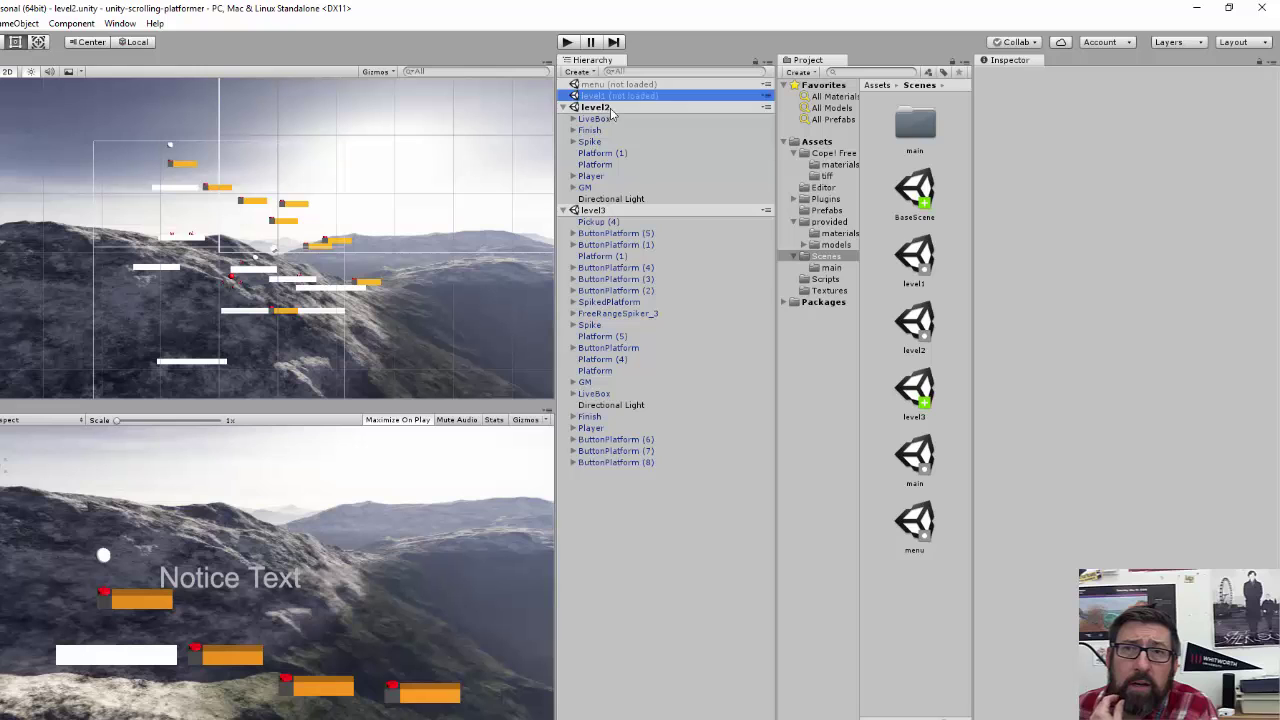
right_click(610, 110)
click(660, 190)
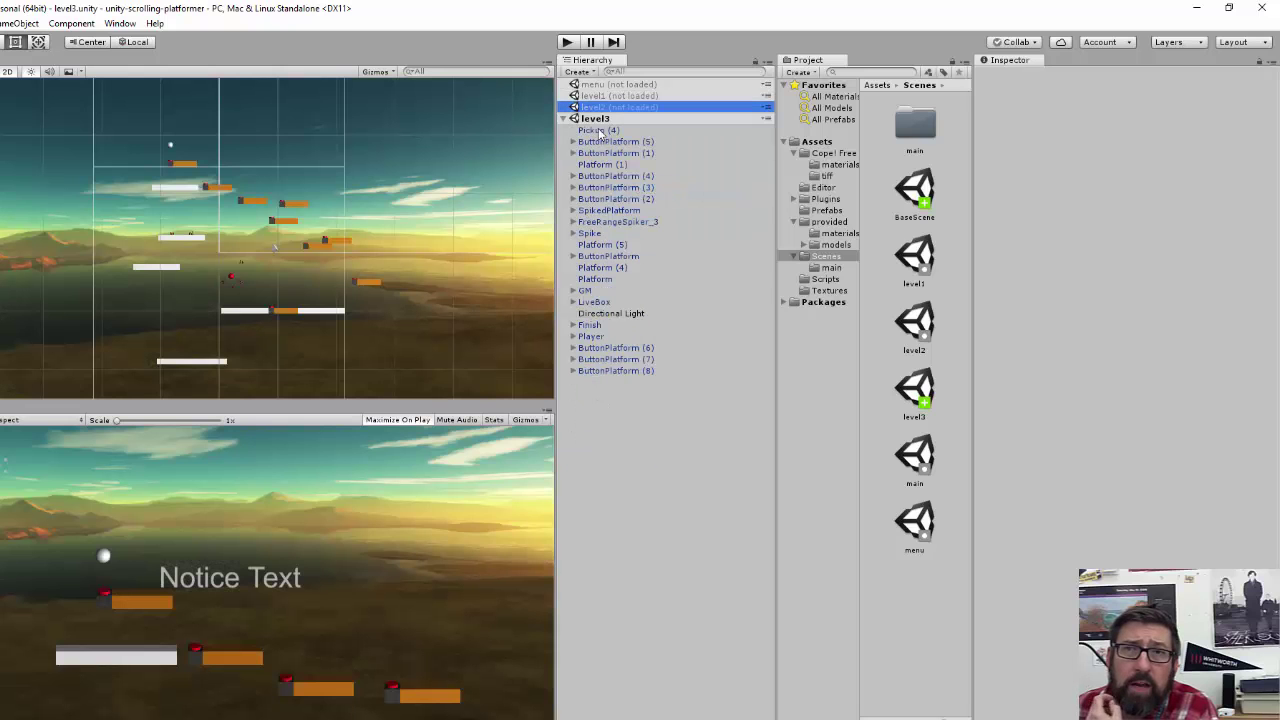
click(587, 291)
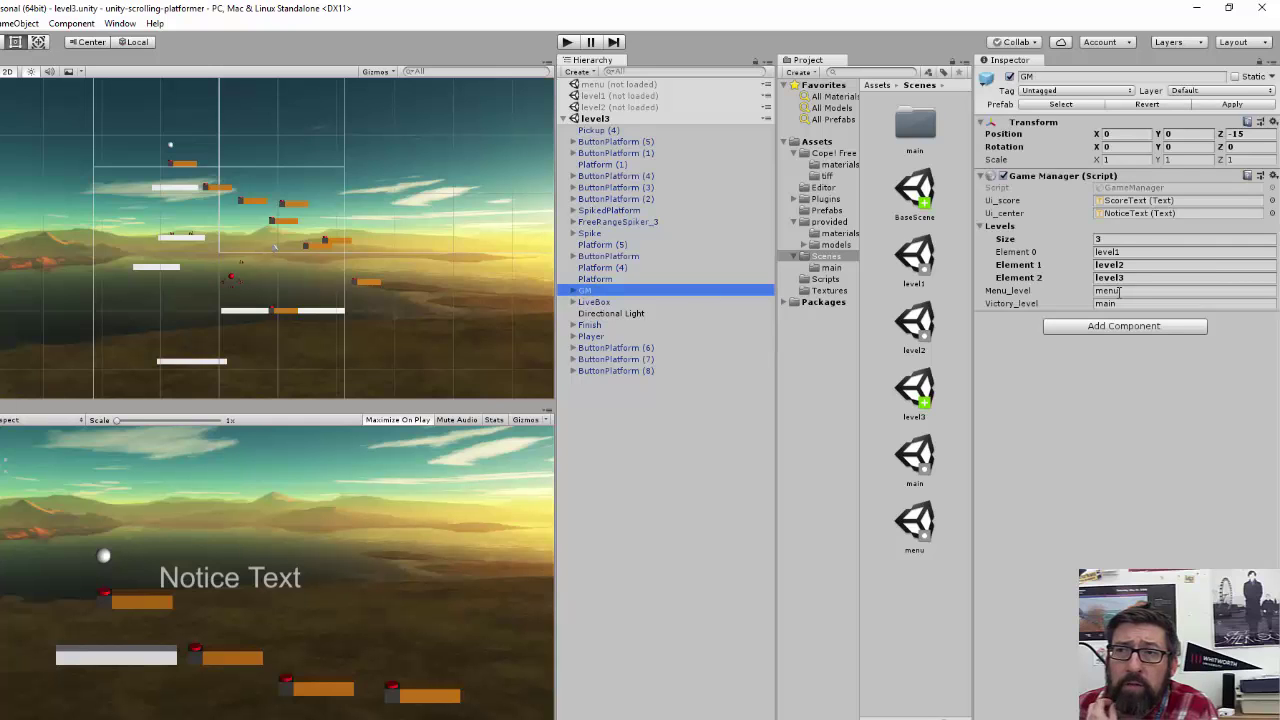
click(563, 119)
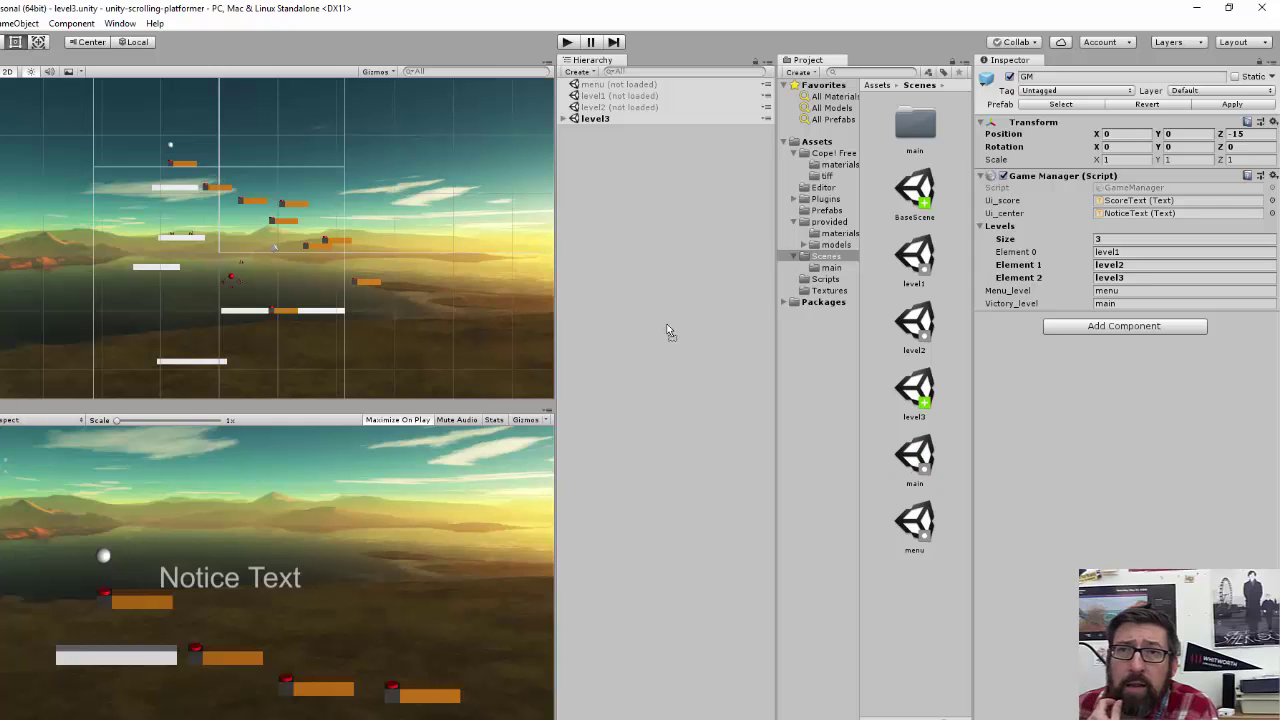
Replace level3 with the main scene as the loaded scene and check the Levels list on main's GM
drag(604, 184, 604, 181)
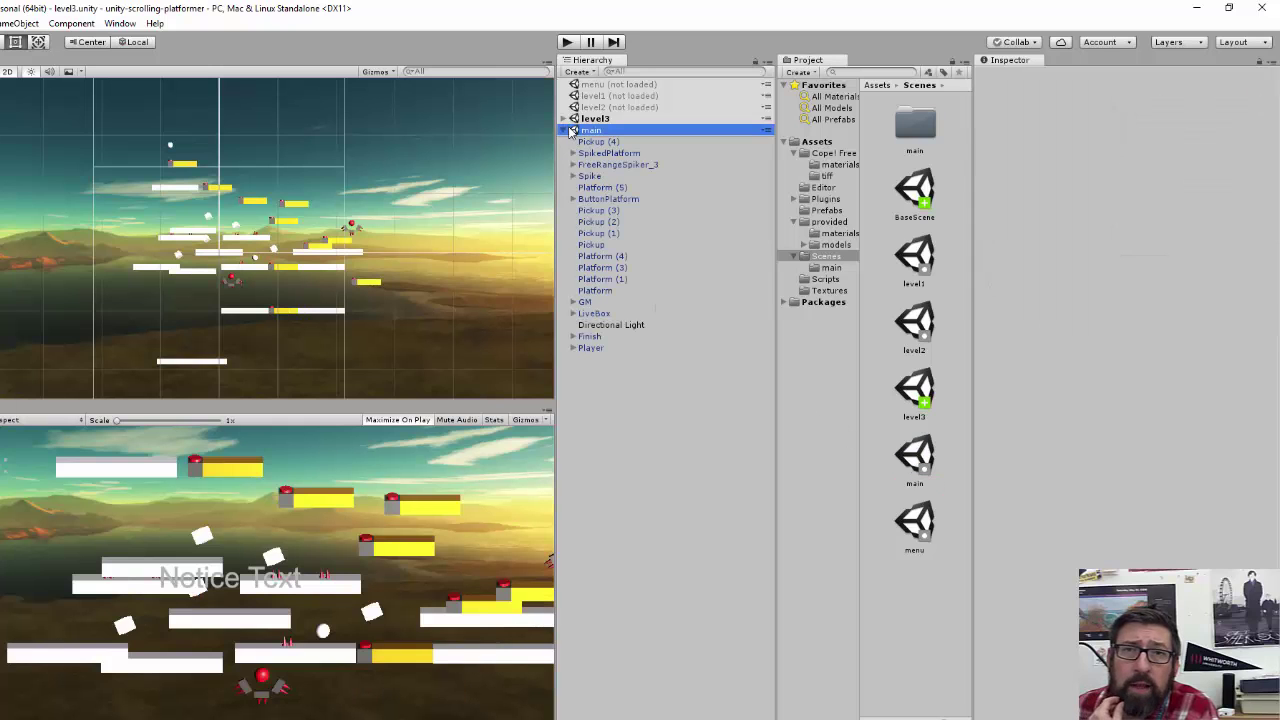
right_click(599, 119)
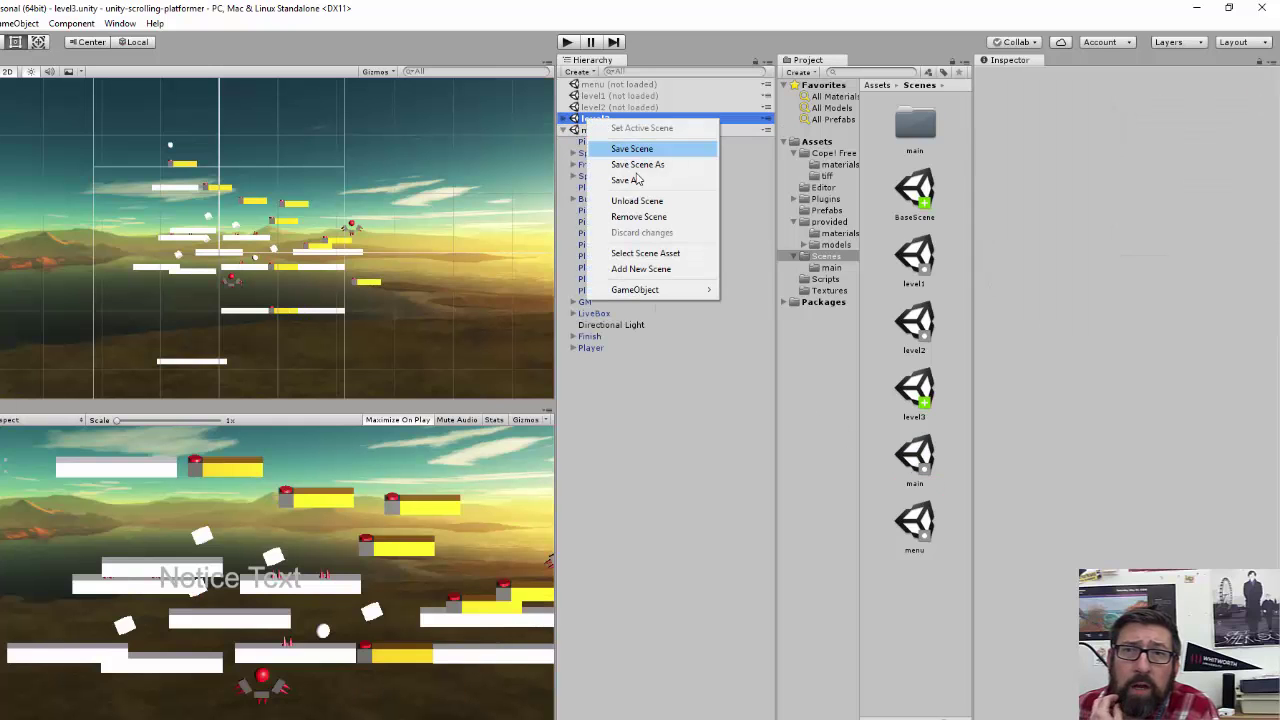
click(640, 200)
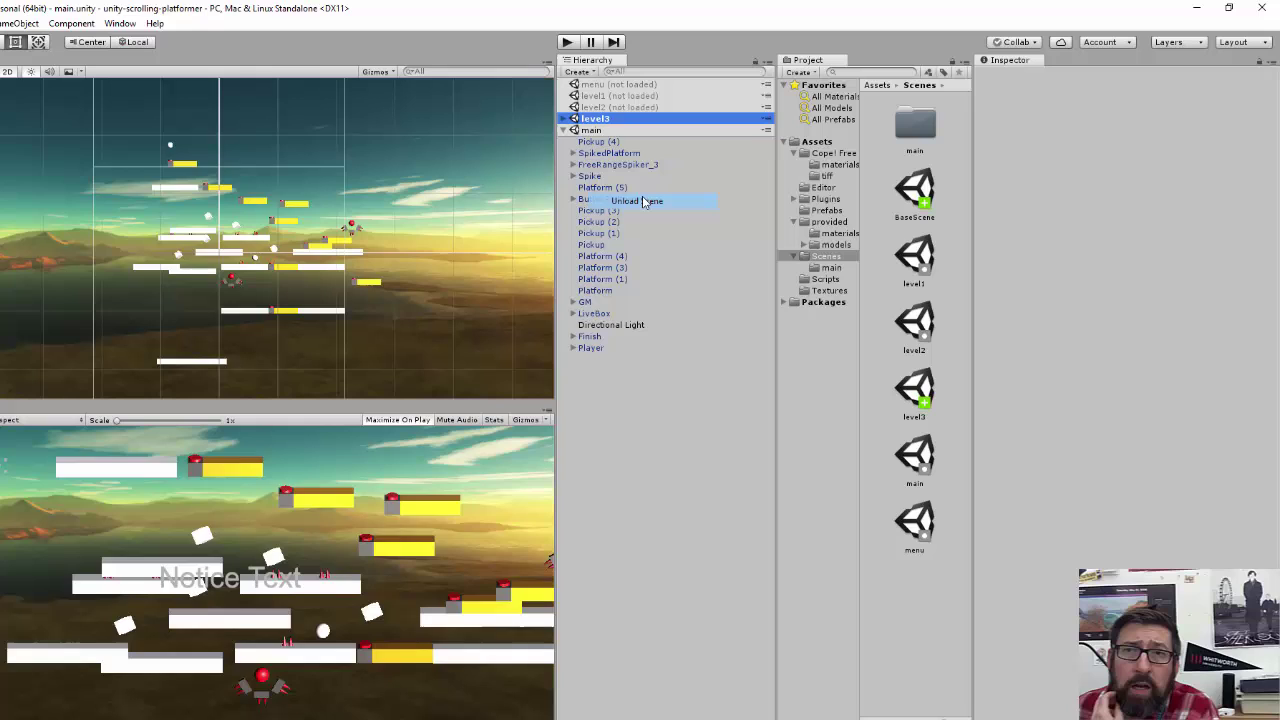
click(580, 141)
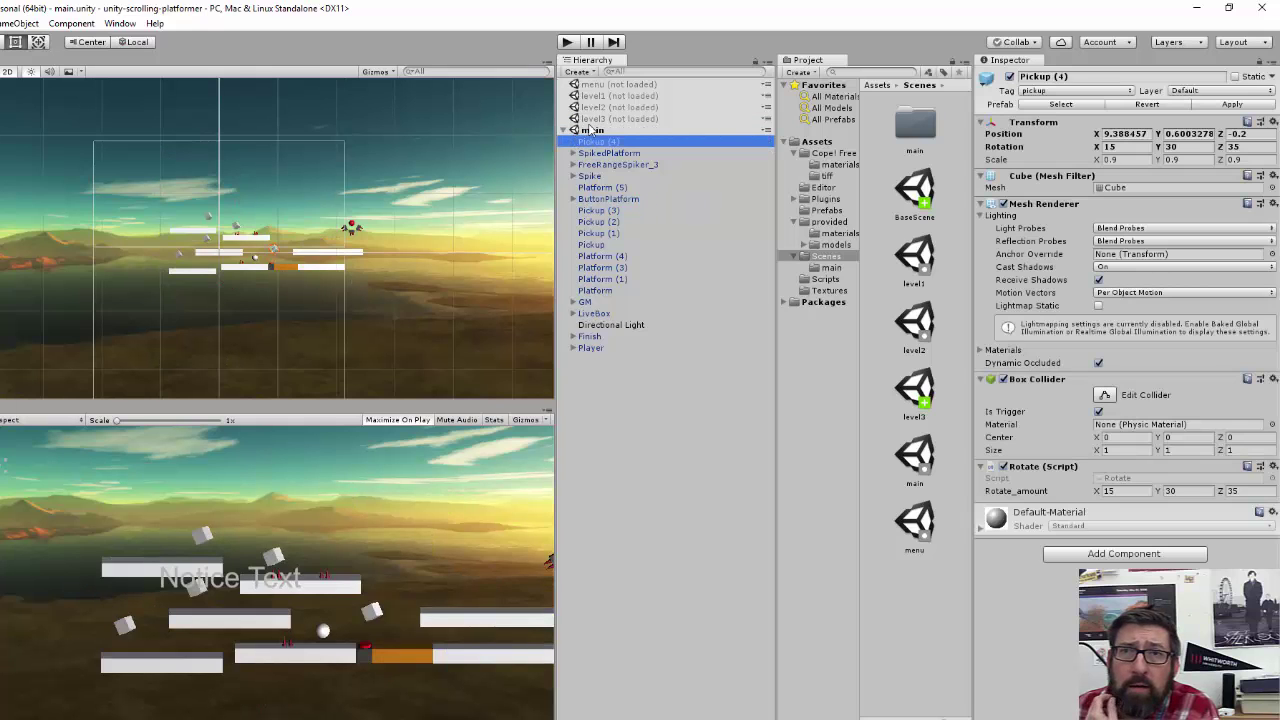
click(592, 130)
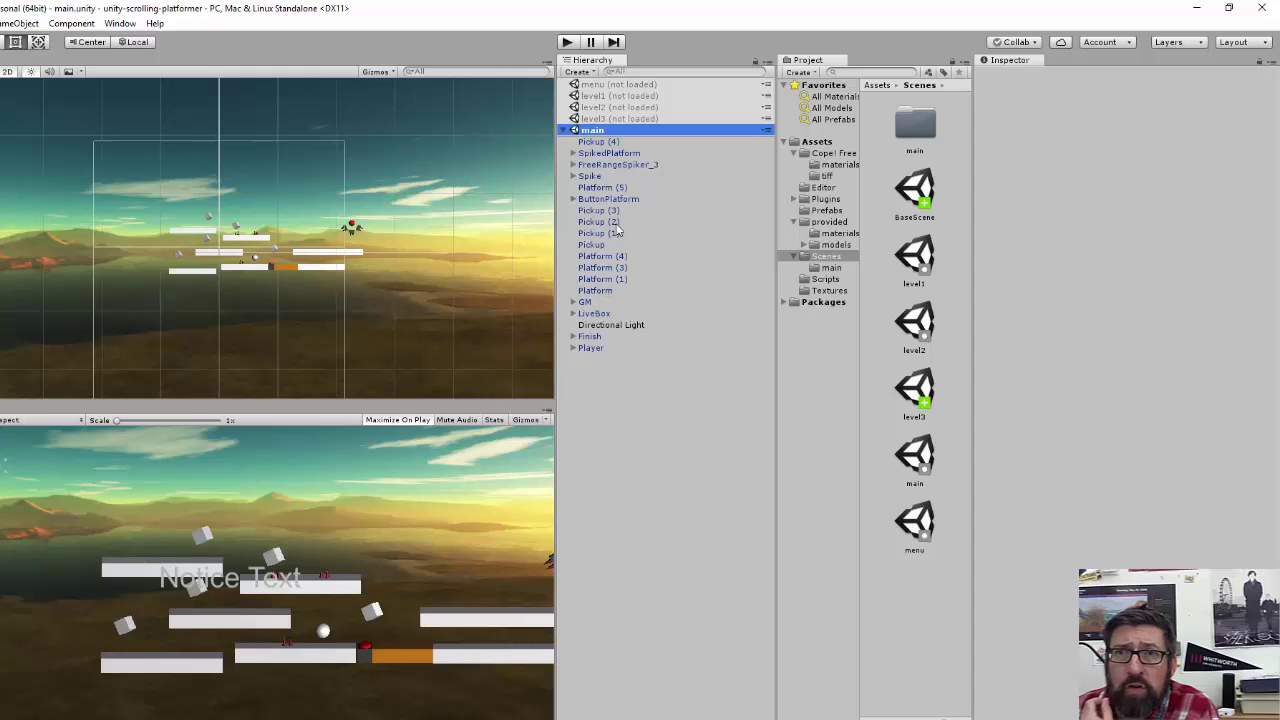
click(585, 302)
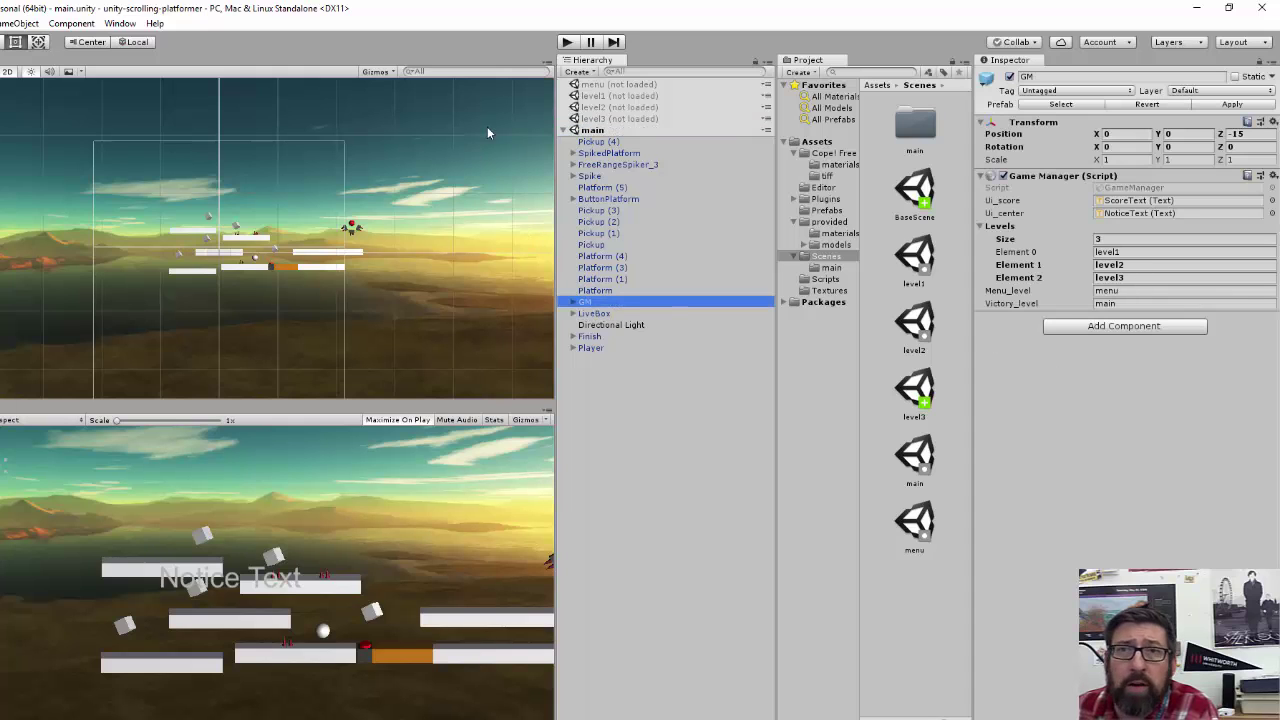
Load the menu scene again and unload the main scene
right_click(608, 85)
click(650, 97)
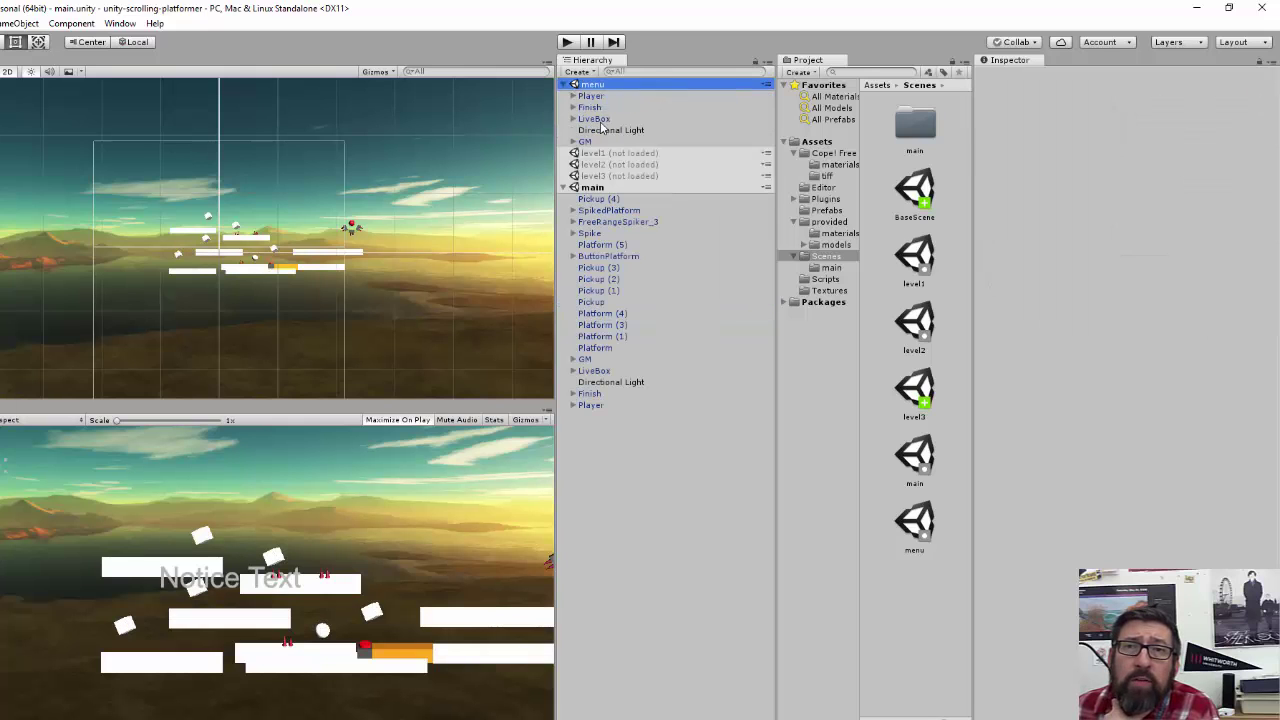
right_click(602, 189)
click(650, 269)
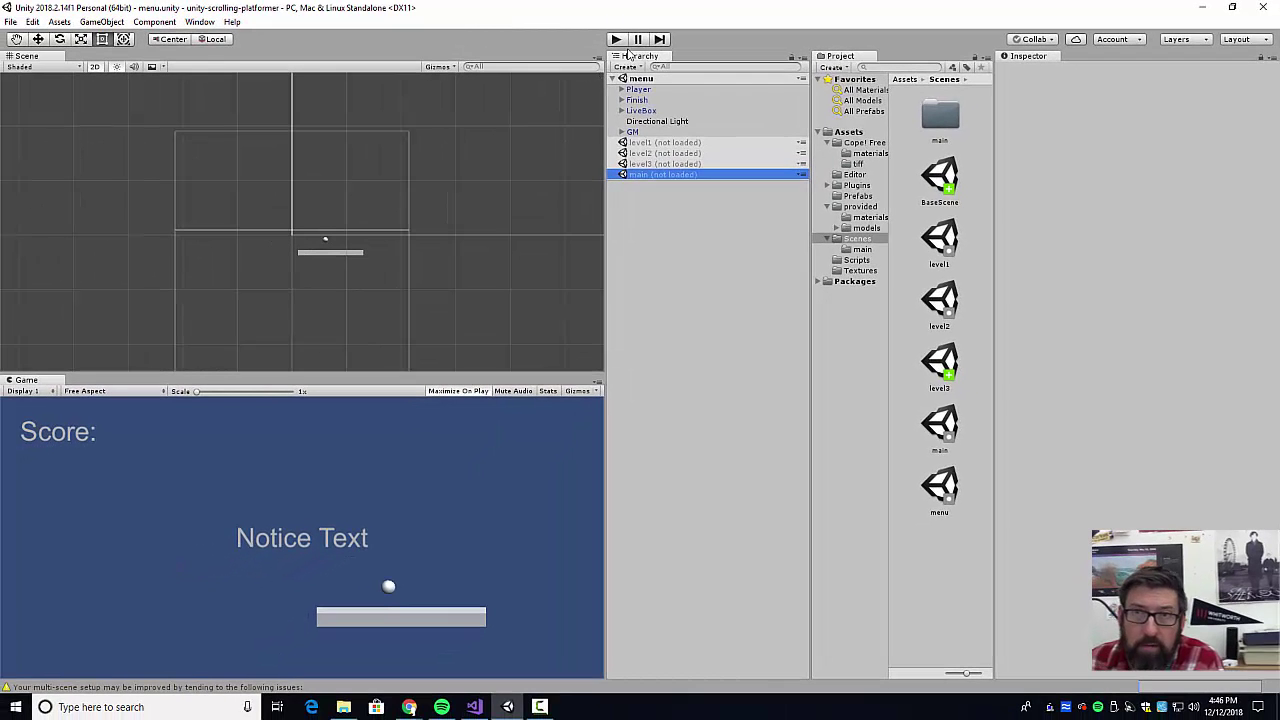
Play-test the game from the menu scene through the levels to the main victory scene and stop the playback
click(616, 41)
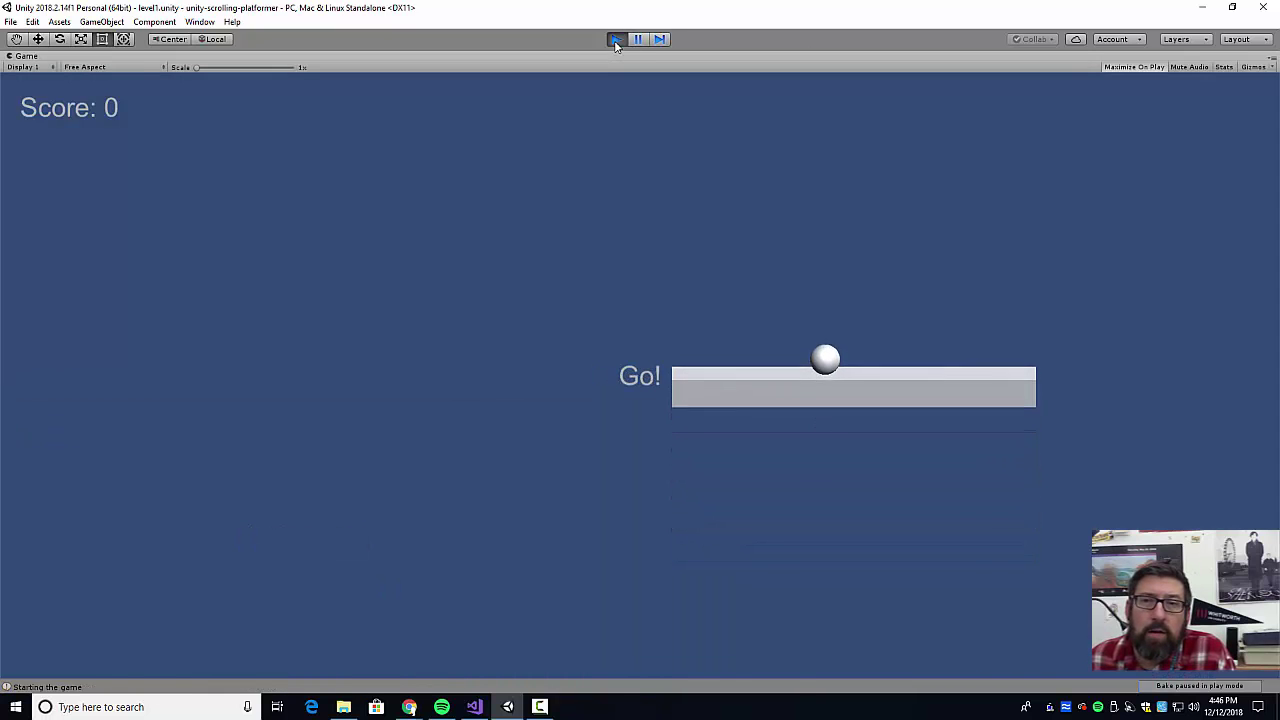
key(space)
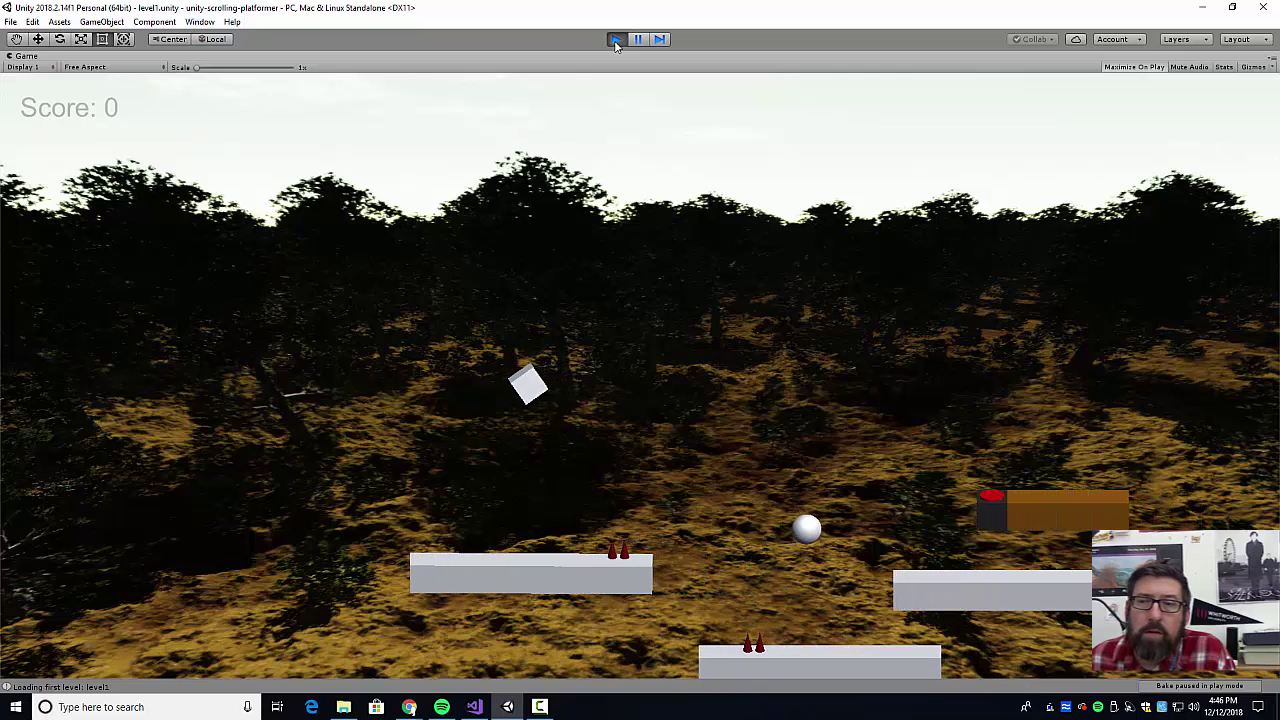
key(Right)
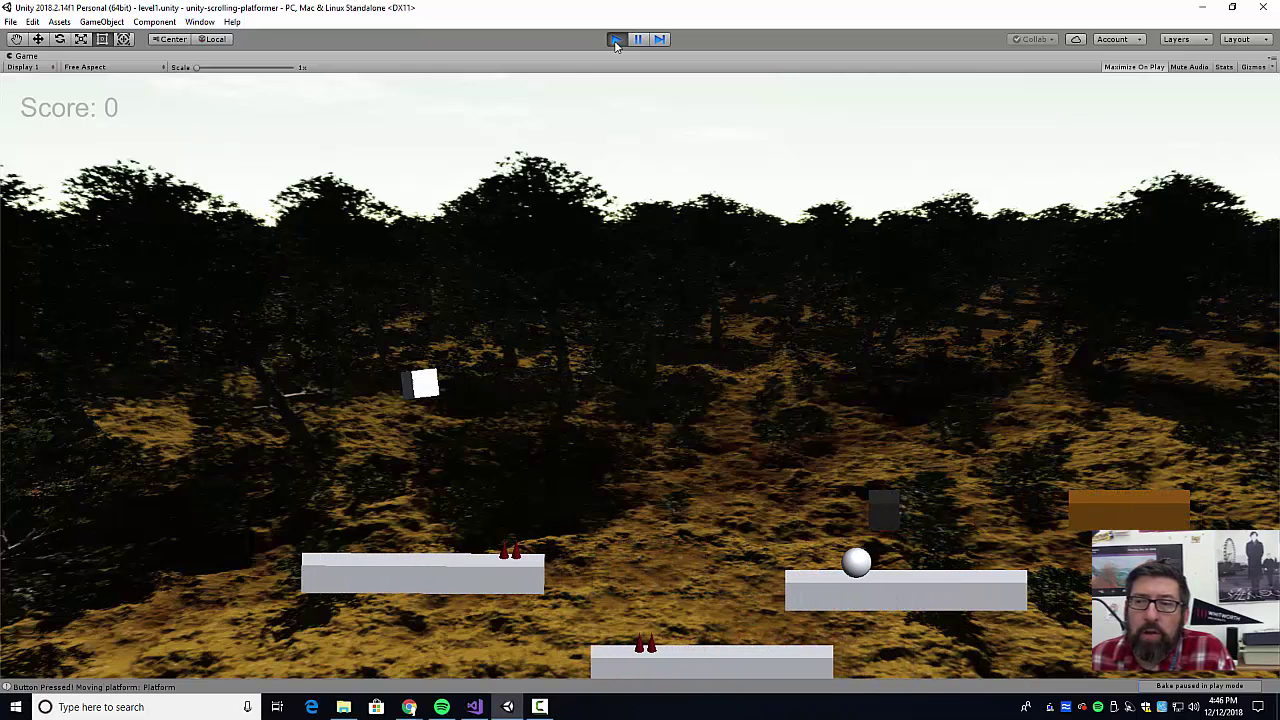
key(space)
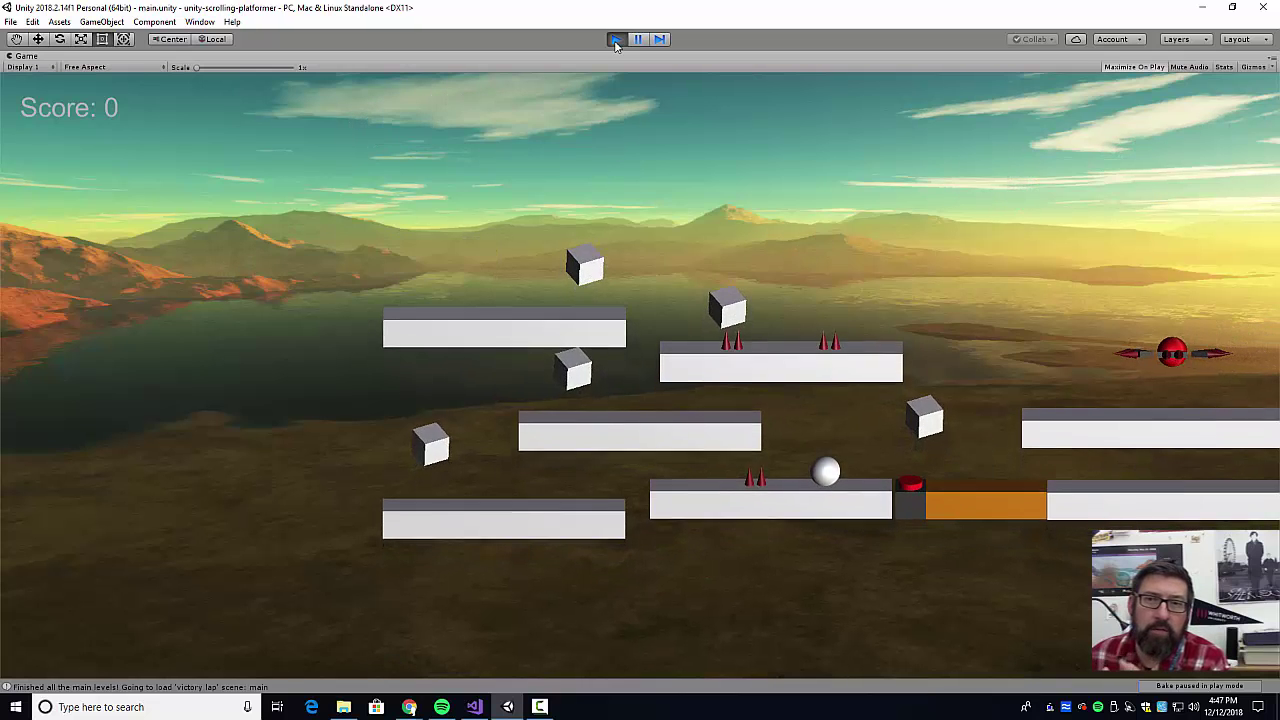
click(616, 40)
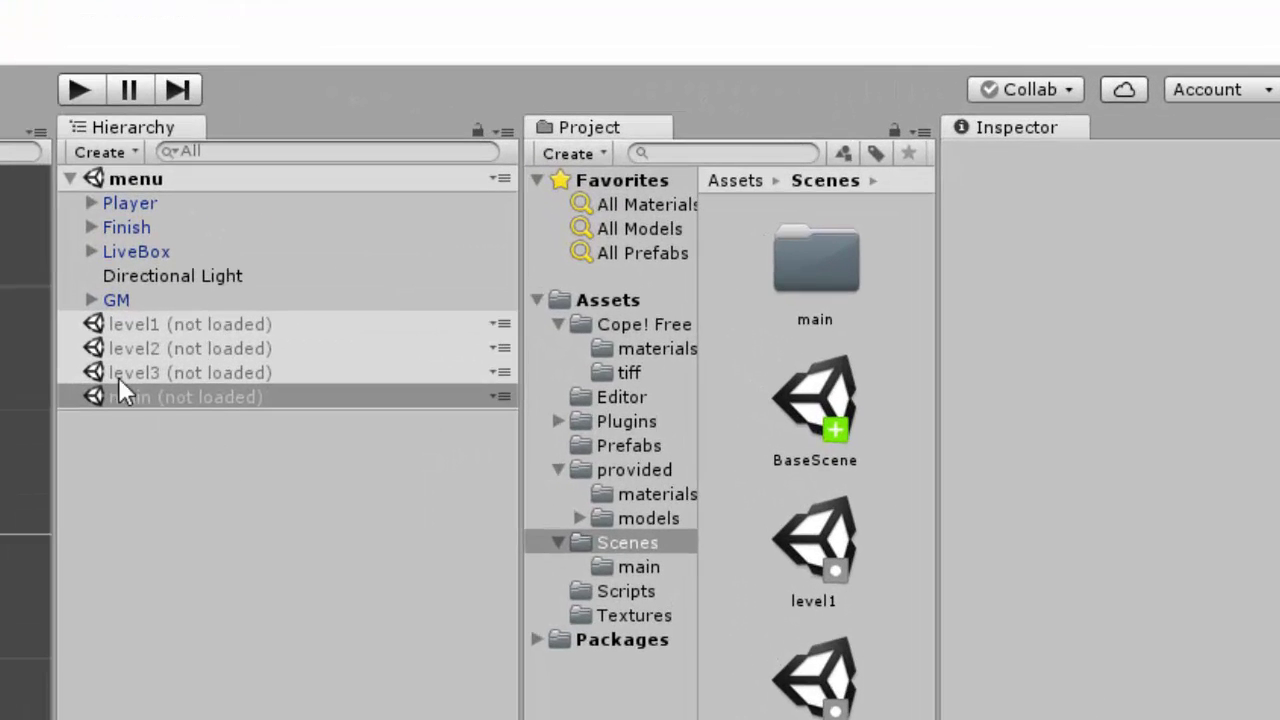
Add level3 to the Scenes In Build list in the build settings and place it directly before main
click(122, 292)
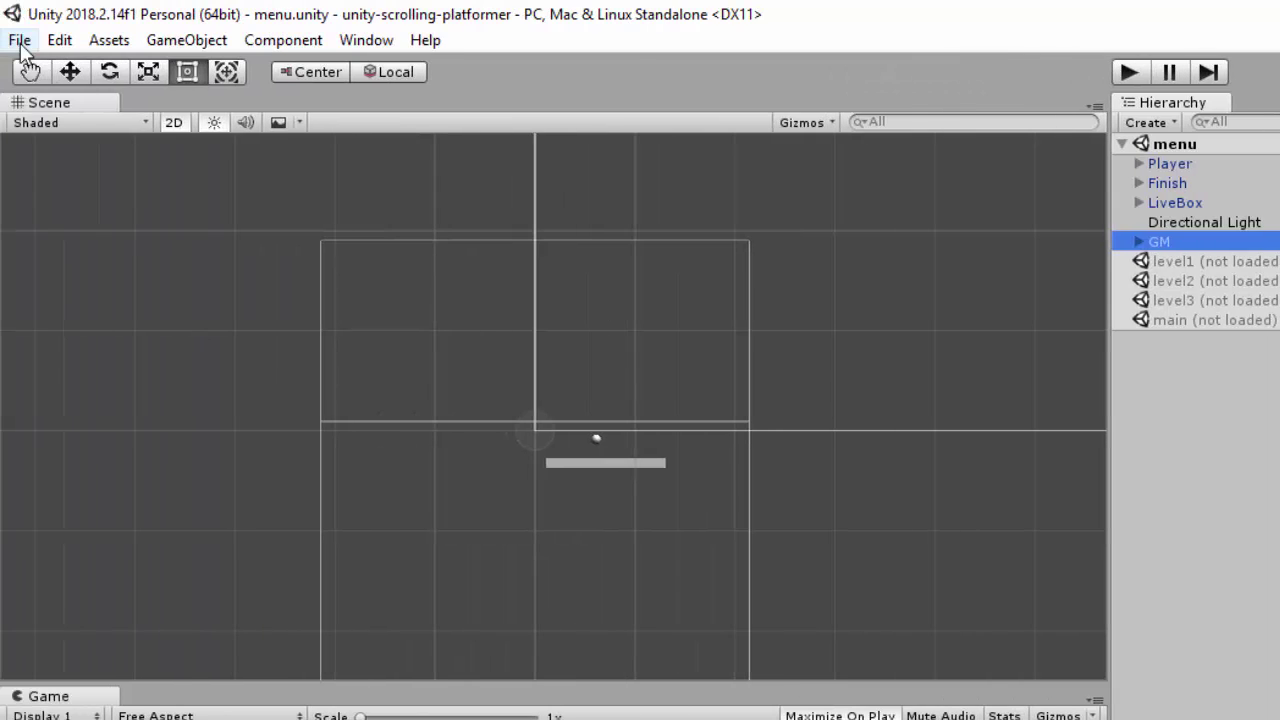
click(20, 40)
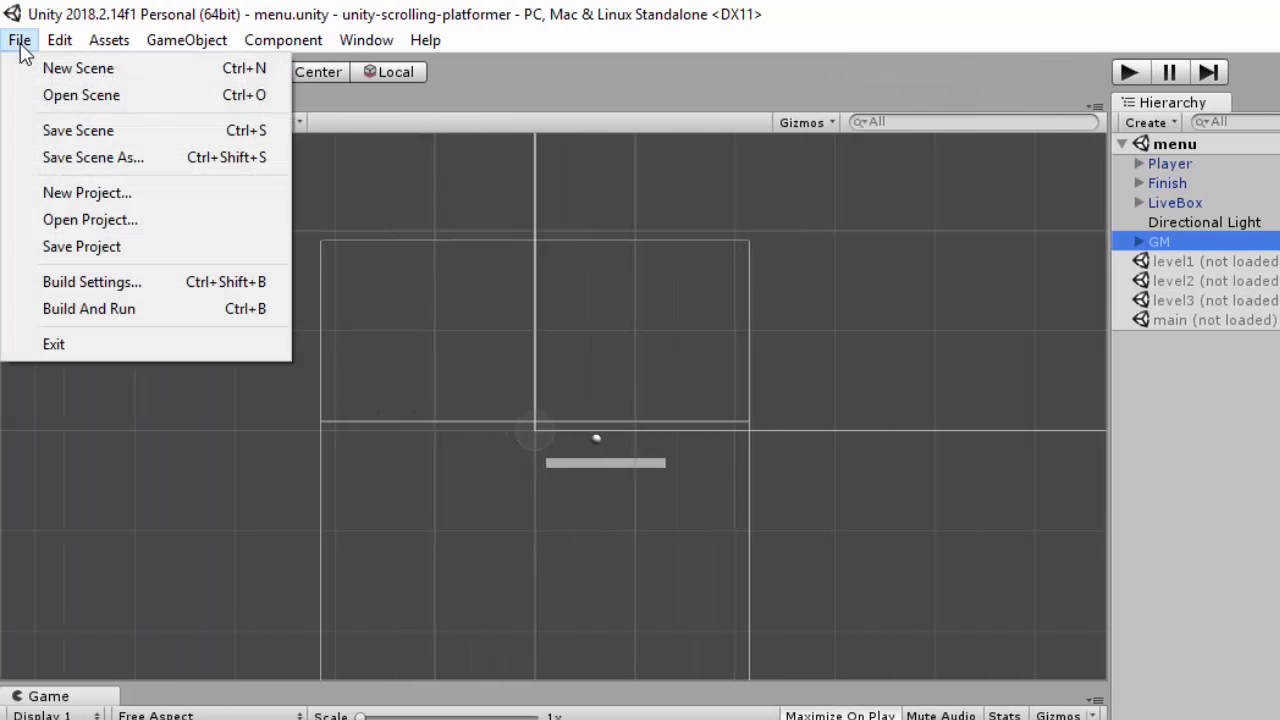
click(142, 281)
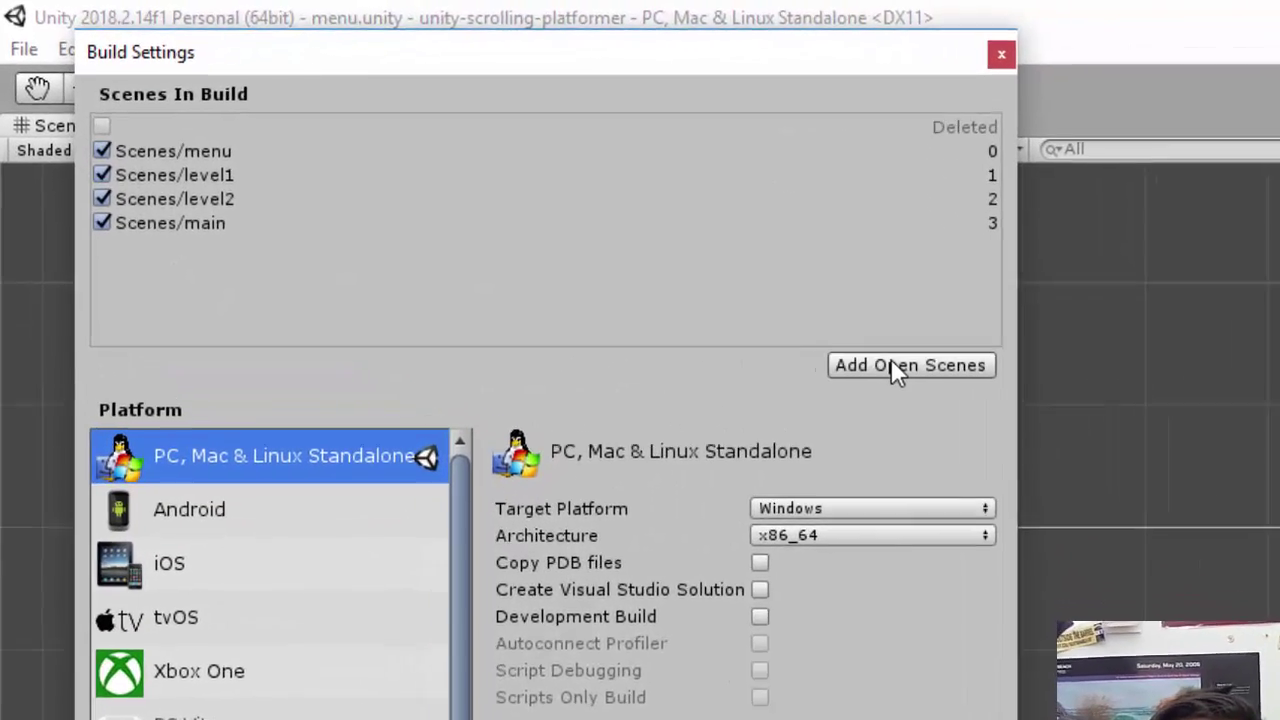
click(678, 278)
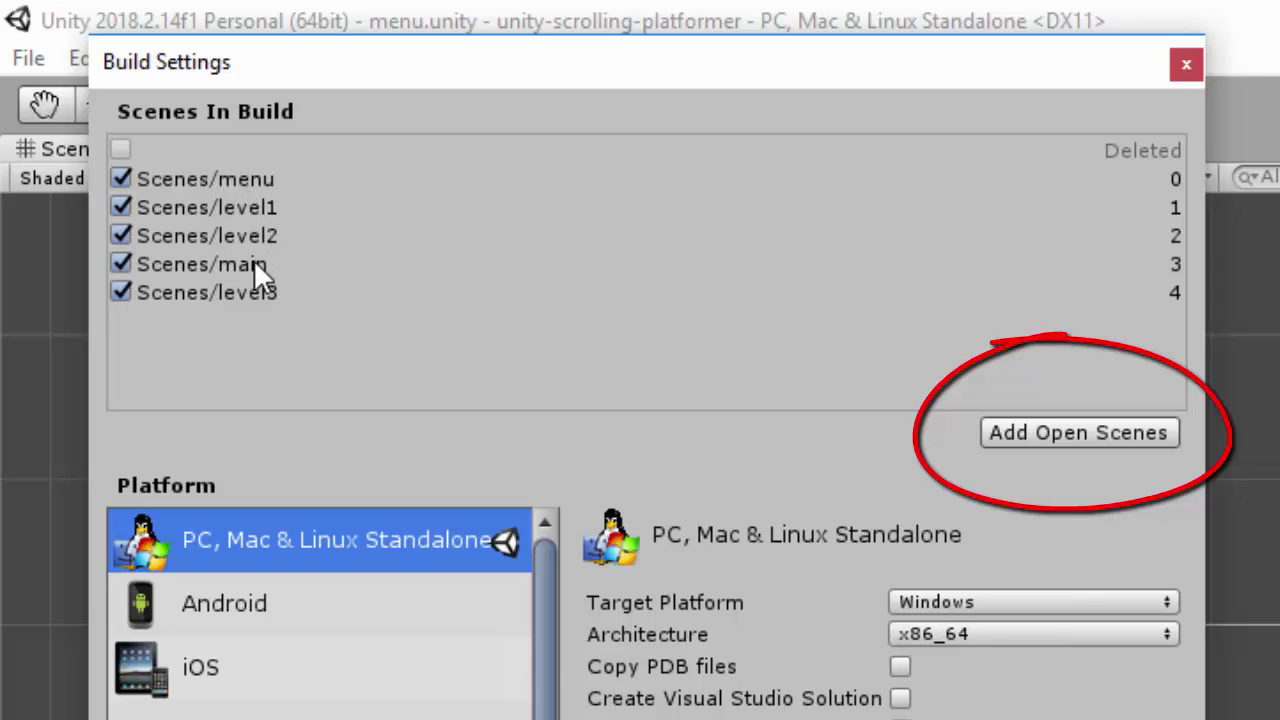
mouse_move(209, 286)
mouse_down()
mouse_move(211, 251)
mouse_move(225, 263)
mouse_up()
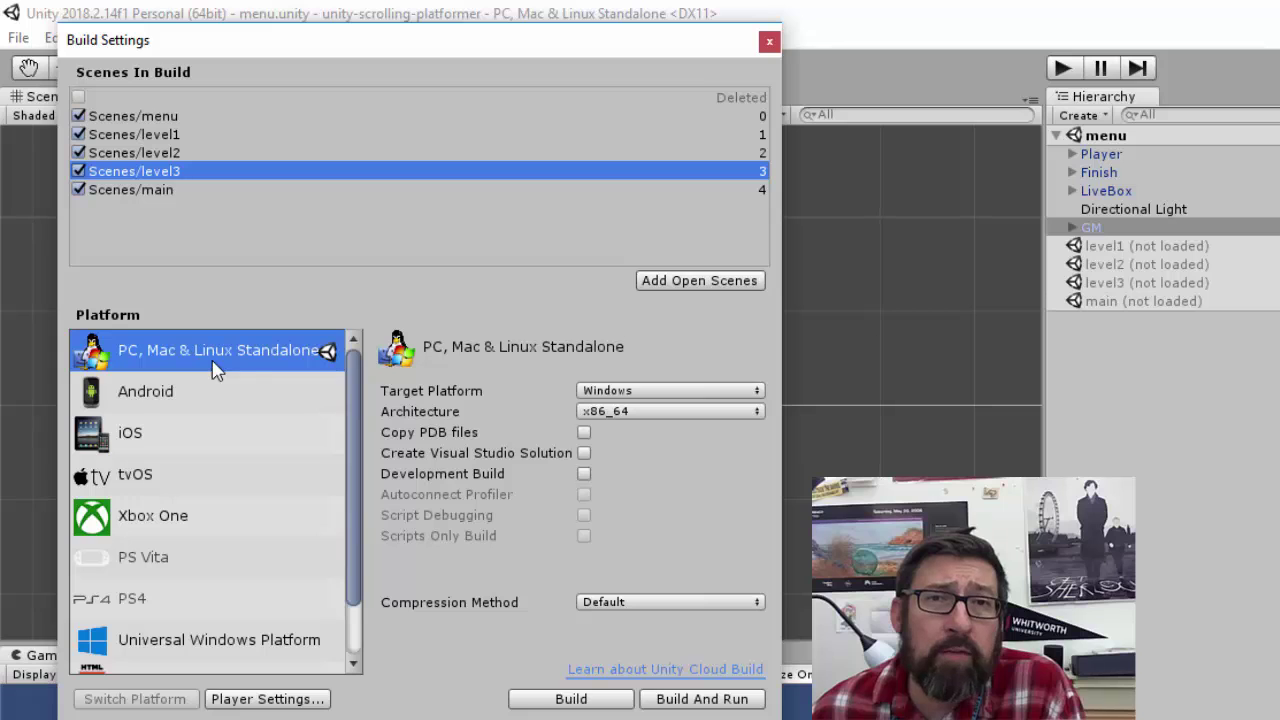
Check the available Target Platform and Architecture options for the PC, Mac & Linux Standalone build
click(630, 391)
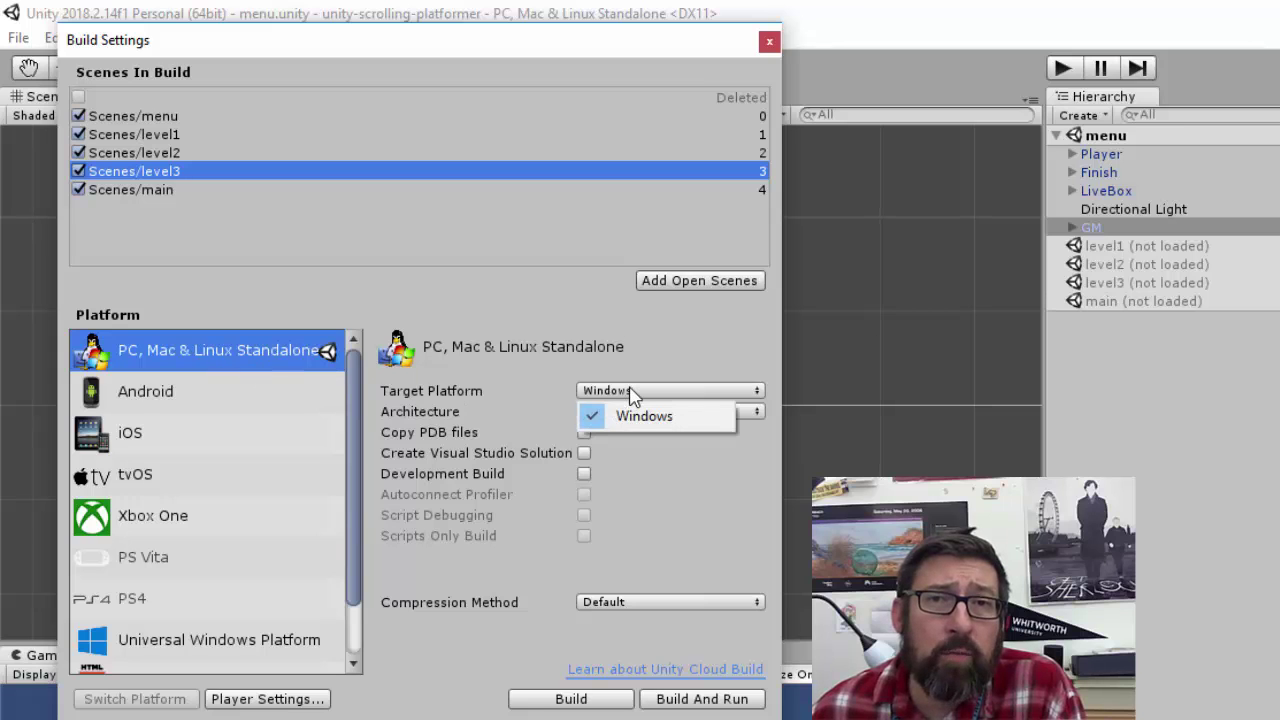
click(630, 395)
click(625, 392)
click(623, 414)
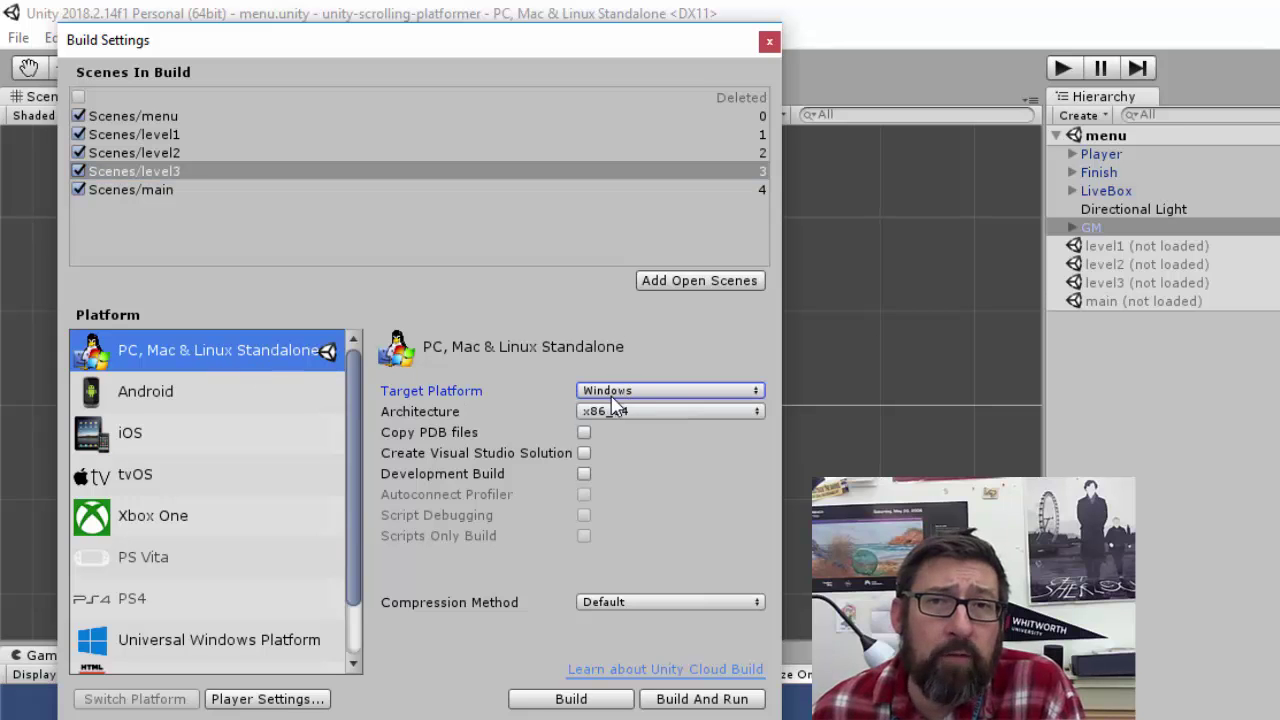
click(643, 412)
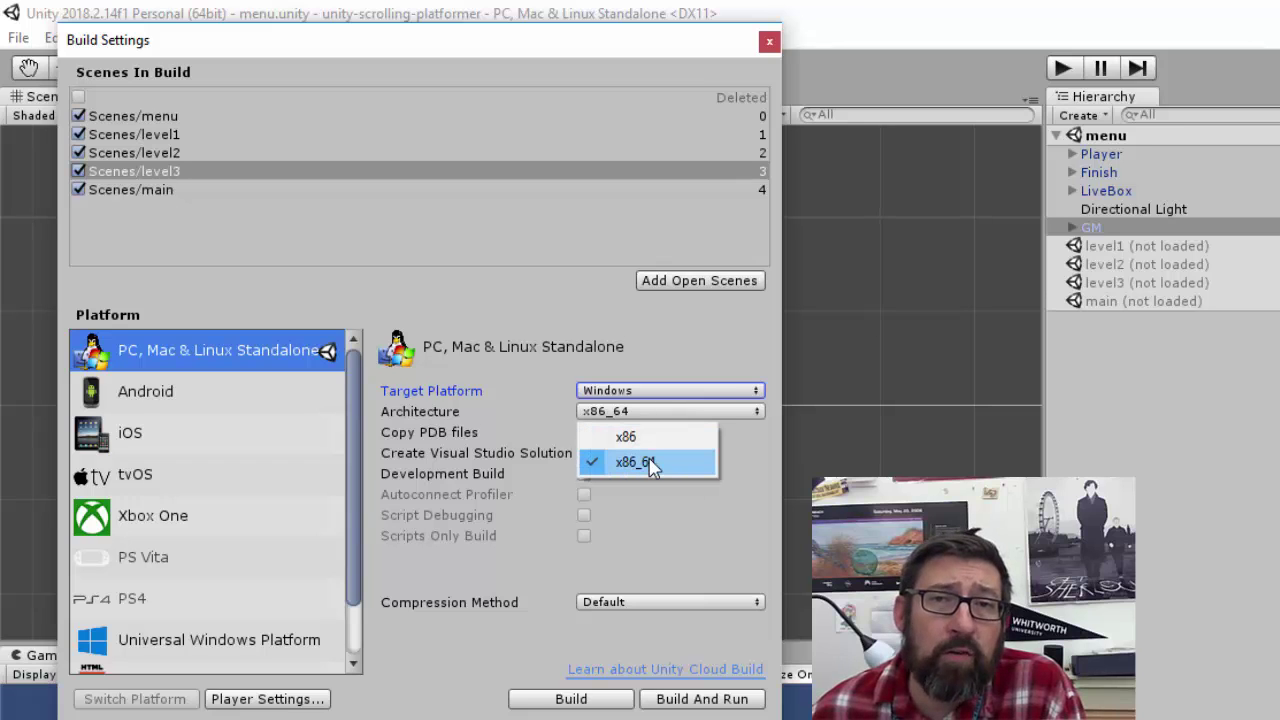
click(720, 555)
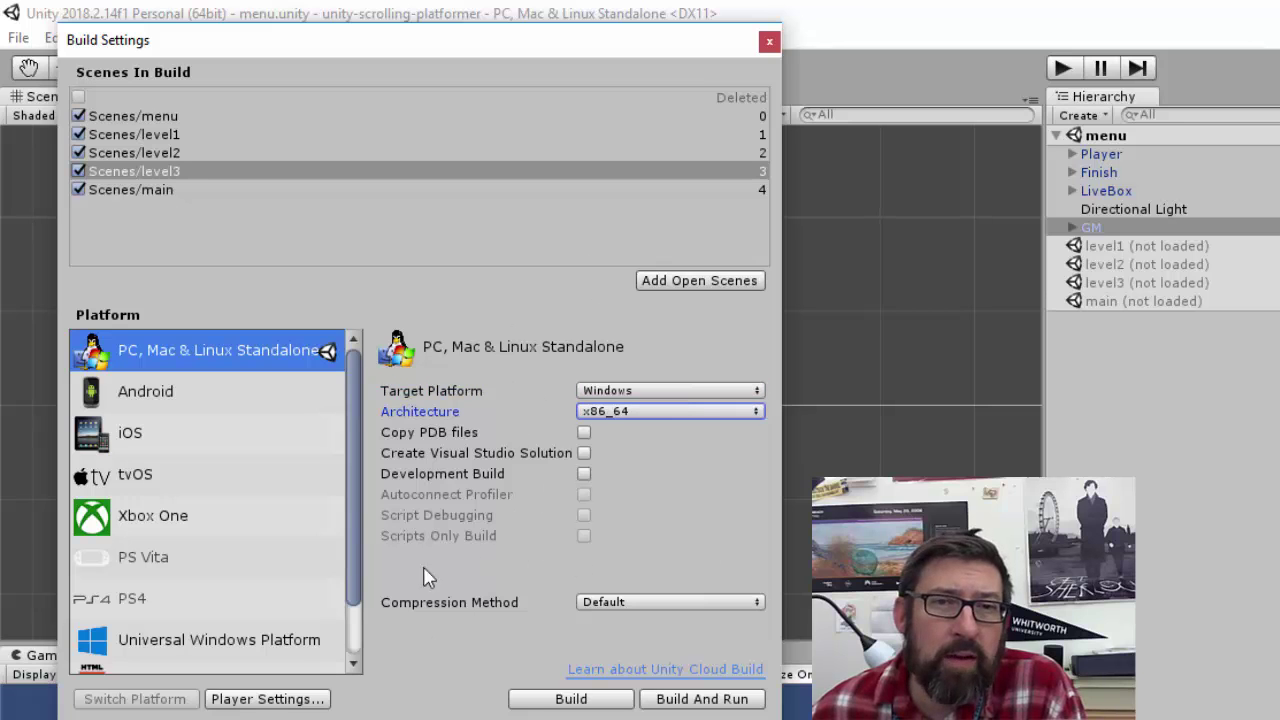
Set the Company Name to Hundredvisions in the player settings
click(312, 697)
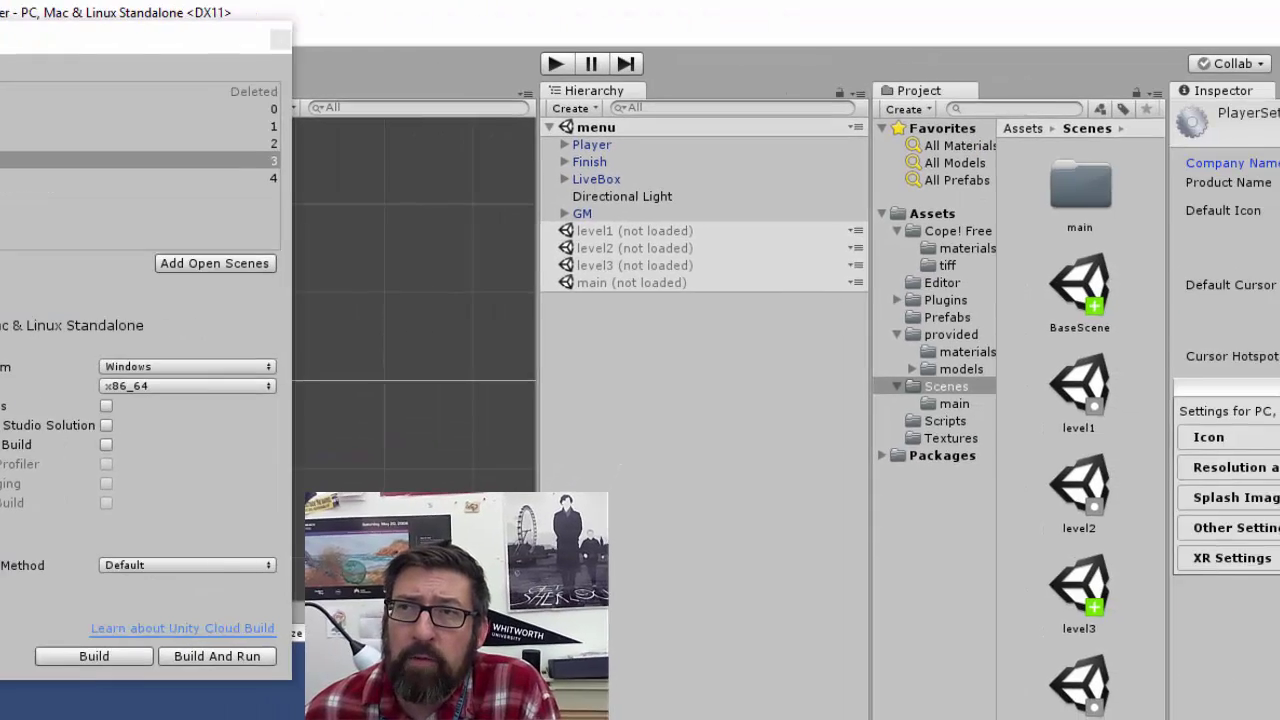
click(1045, 156)
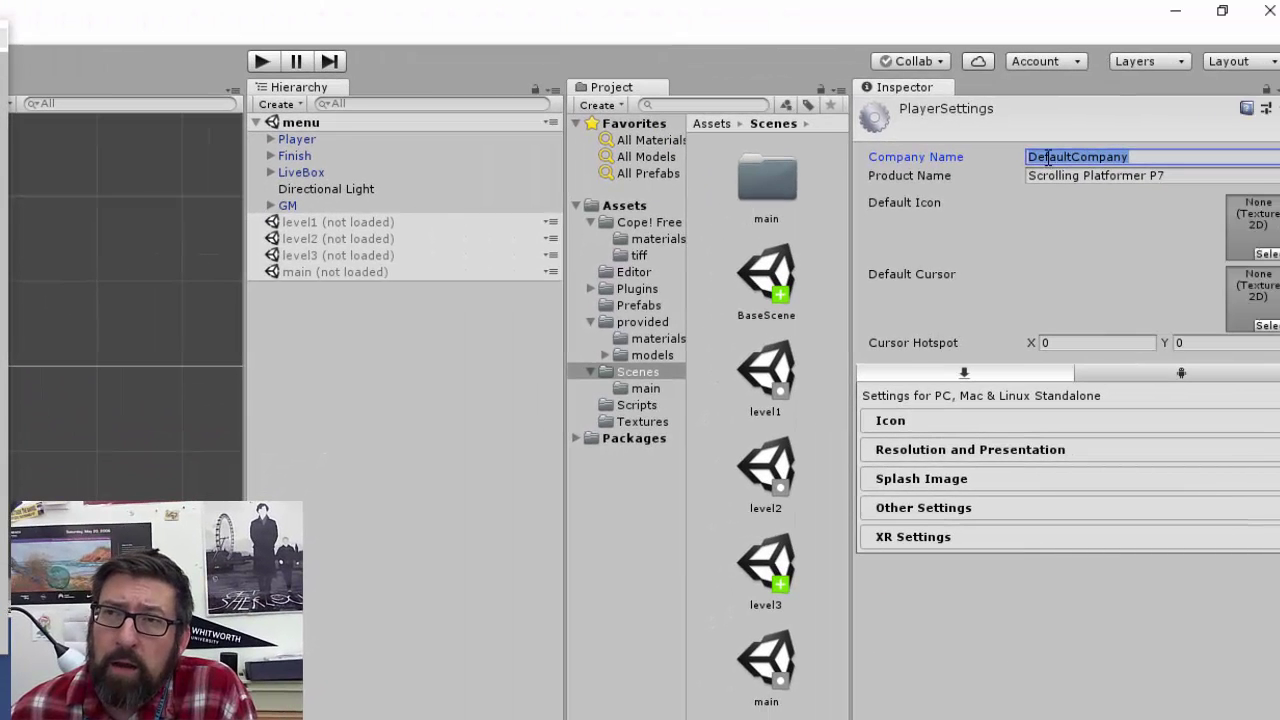
text(Hundred)
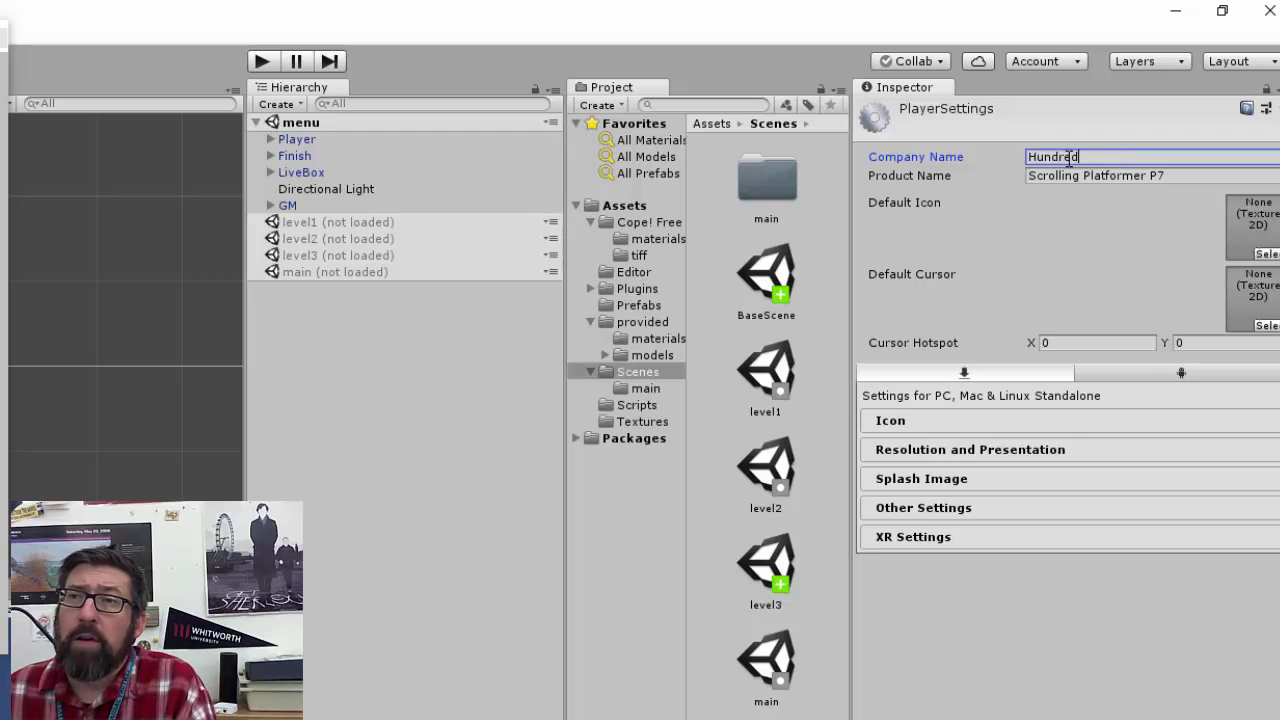
text(vision)
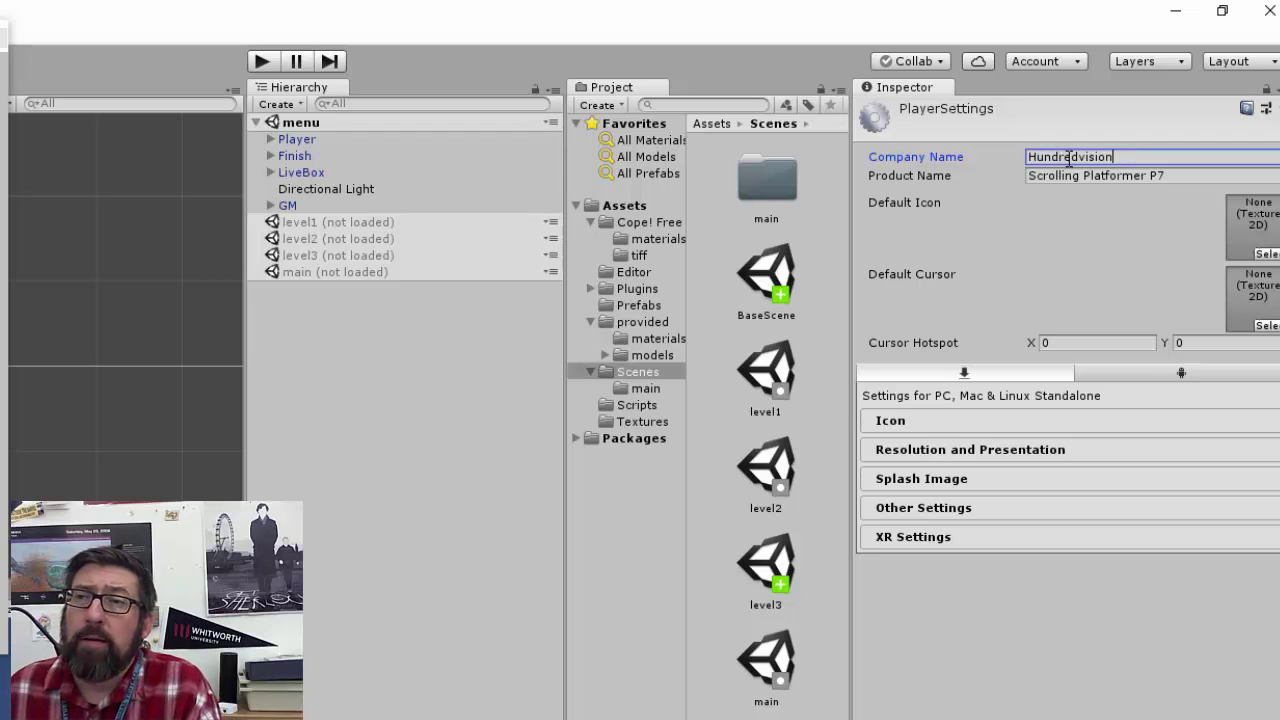
text(s)
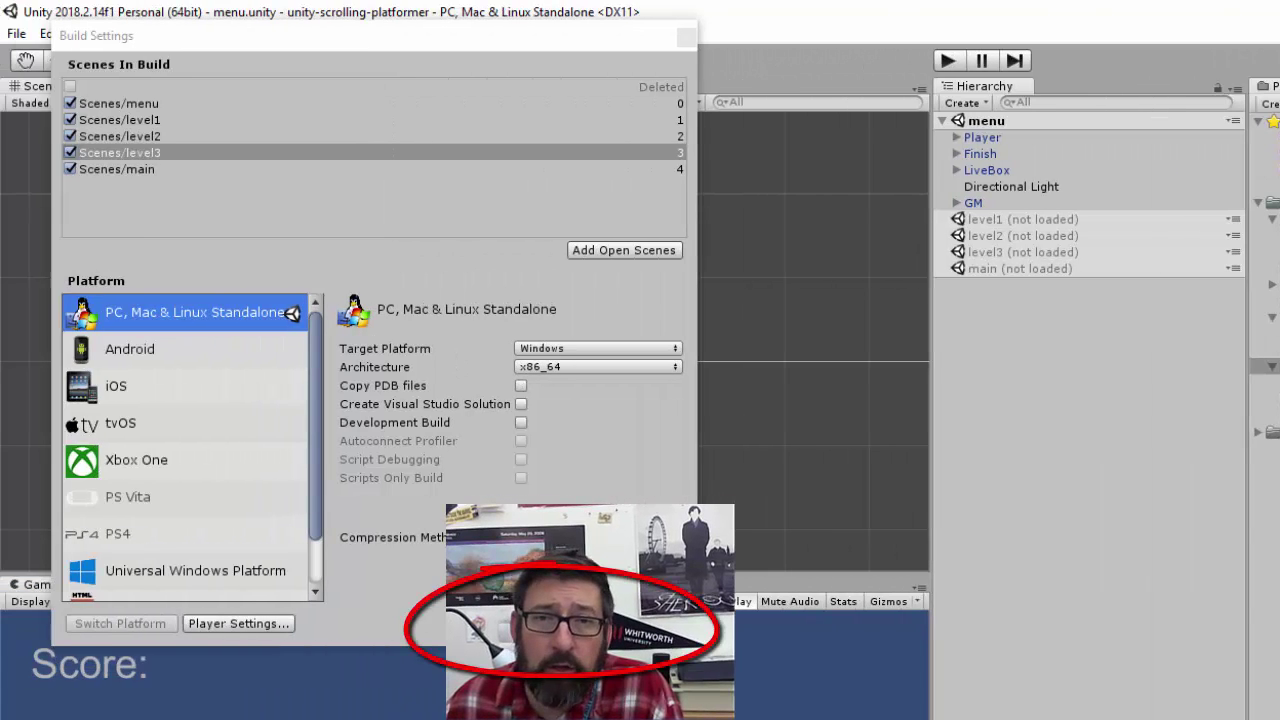
Start the Windows standalone build and create a folder named MyGames in Documents for it
click(510, 623)
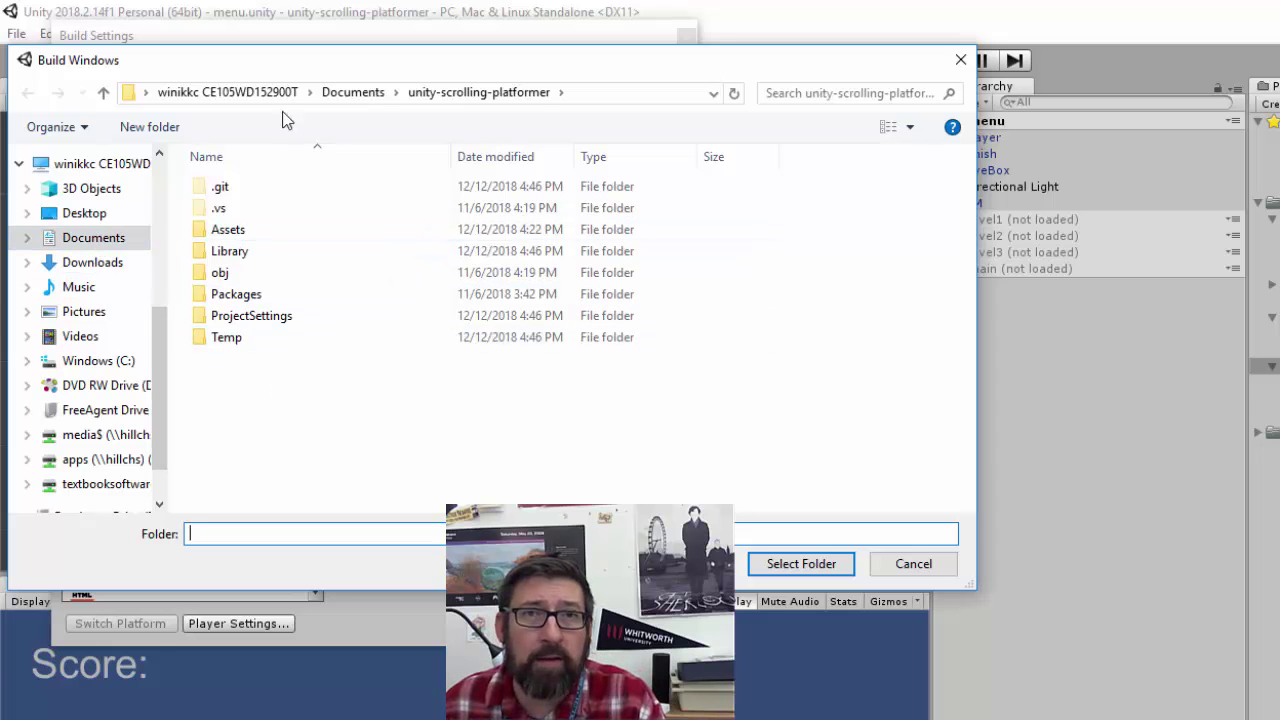
click(345, 93)
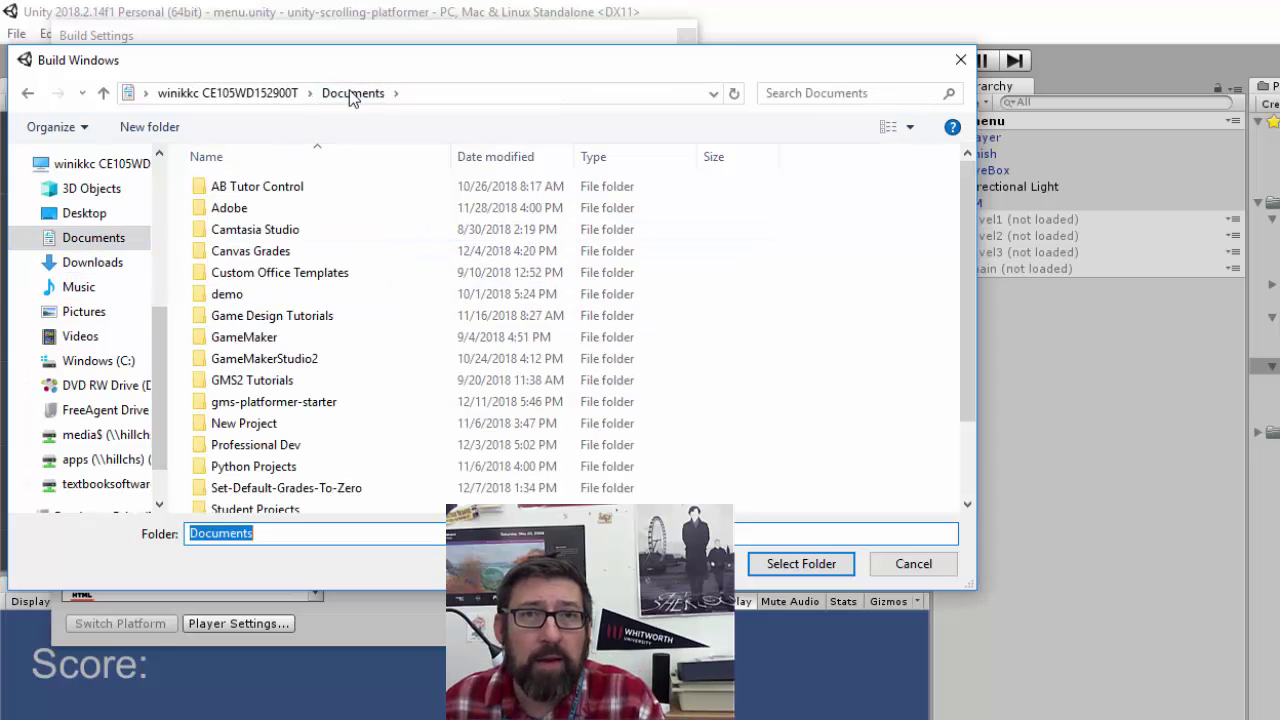
click(170, 136)
key(BackSpace)
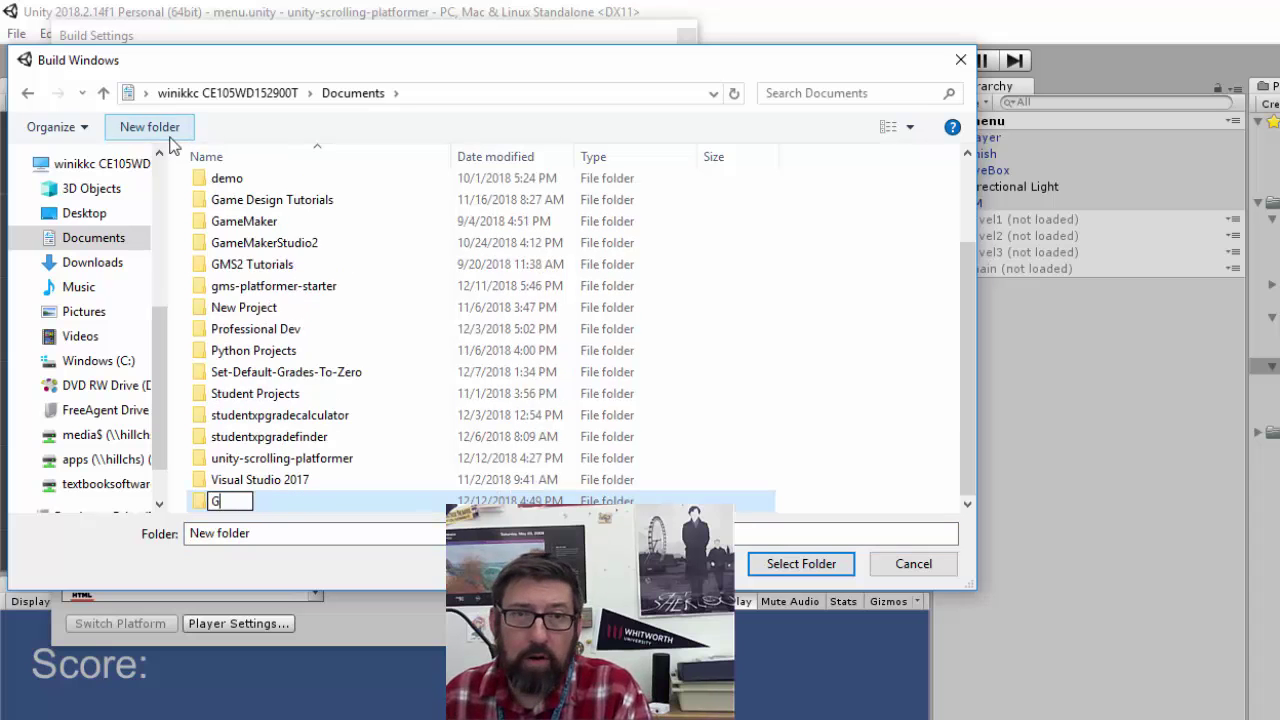
text(MyGames)
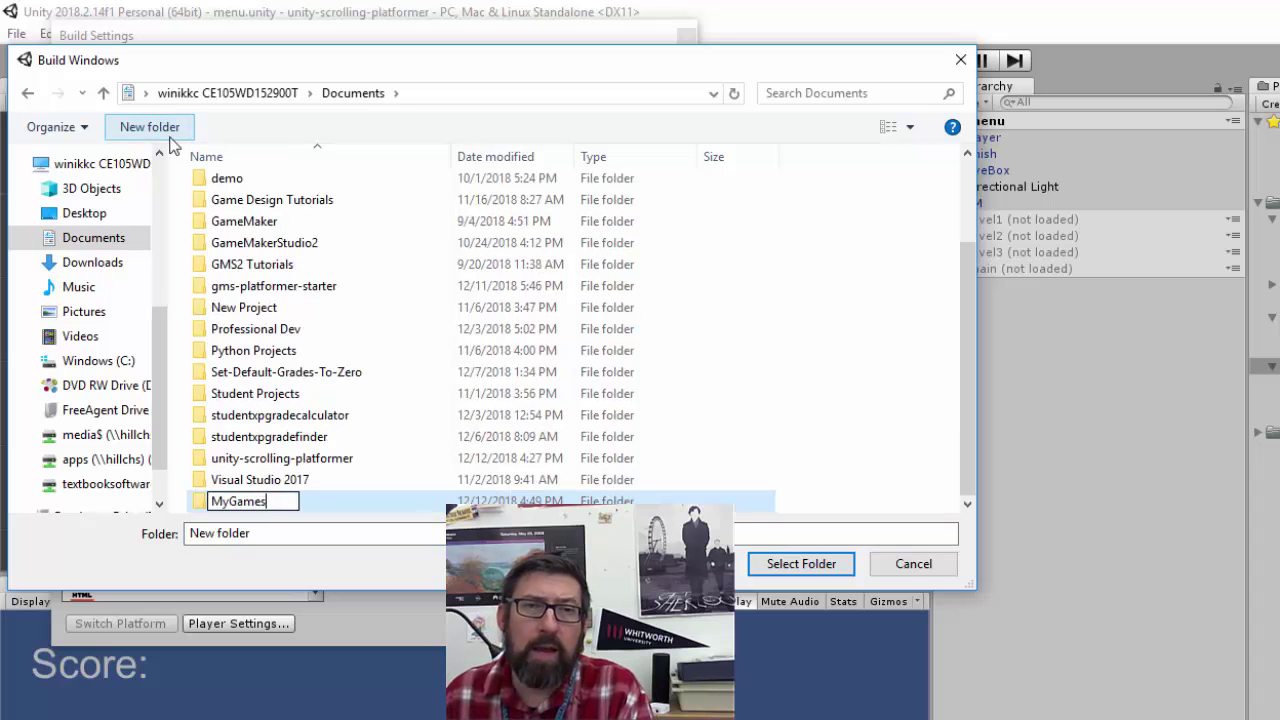
key(Return)
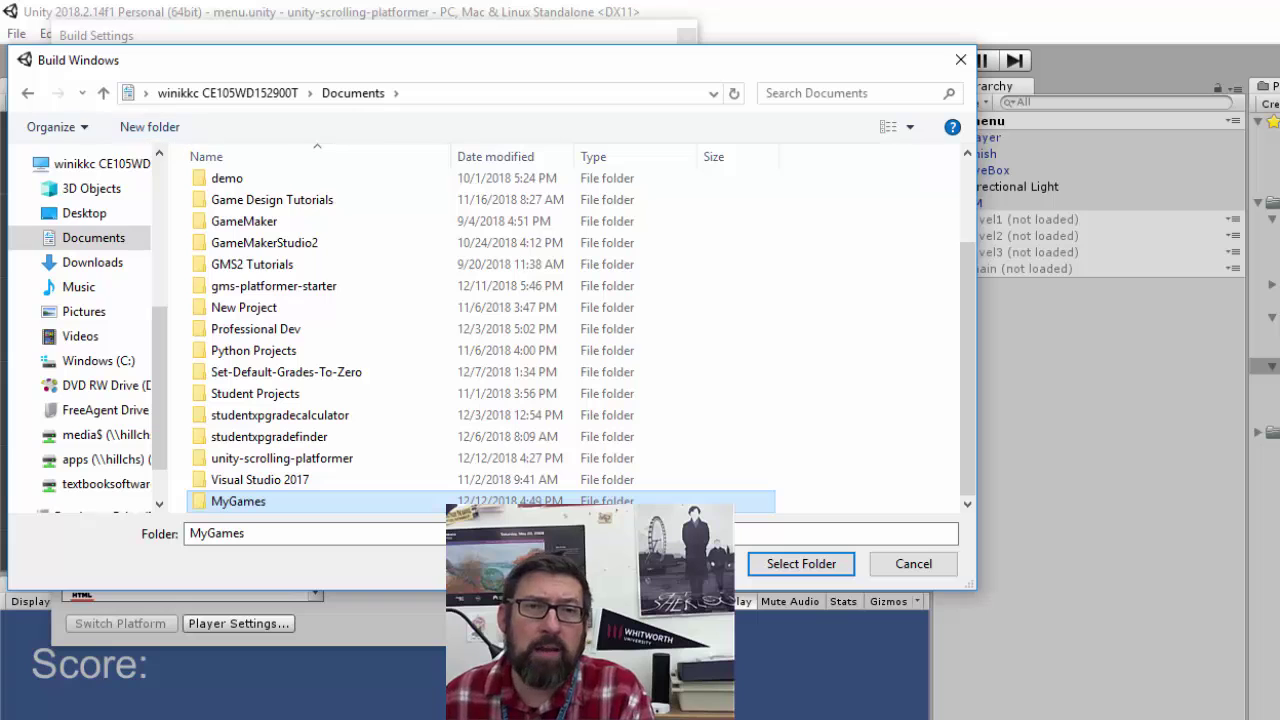
Create a UnityScrollingPlatformer folder inside MyGames and build the game into it
double_click(232, 501)
click(175, 136)
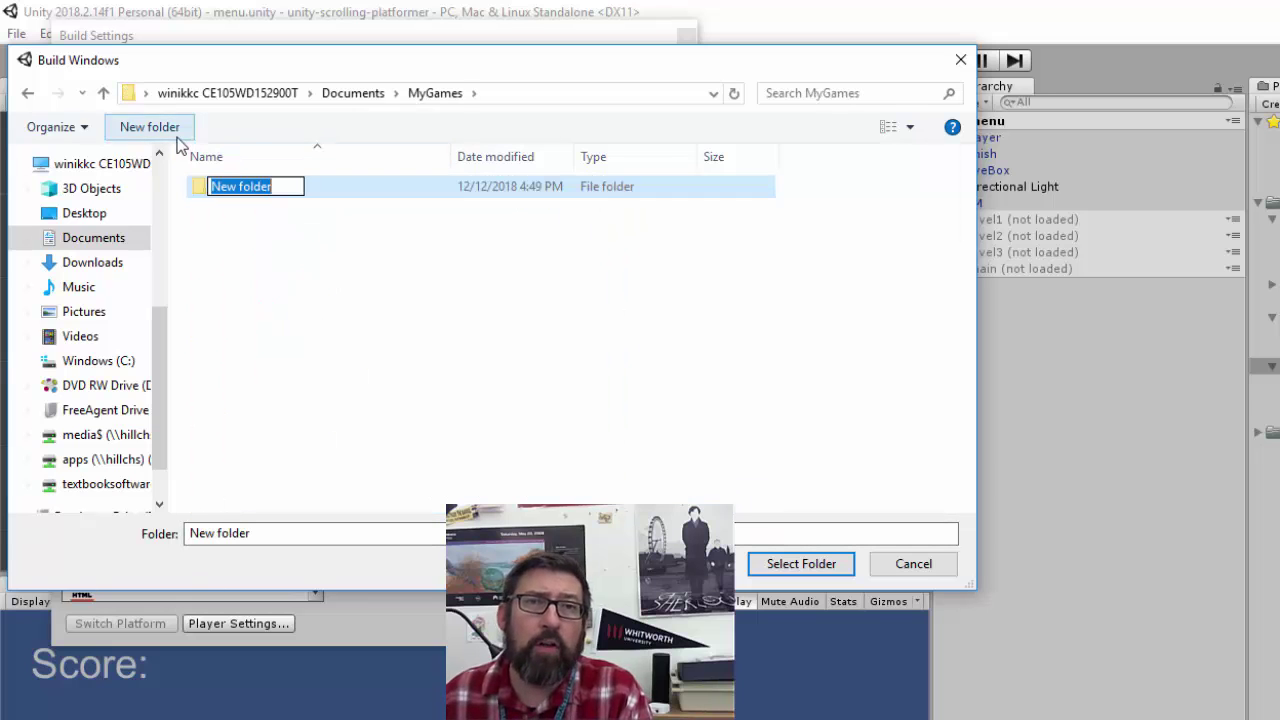
key(BackSpace)
text(Unity)
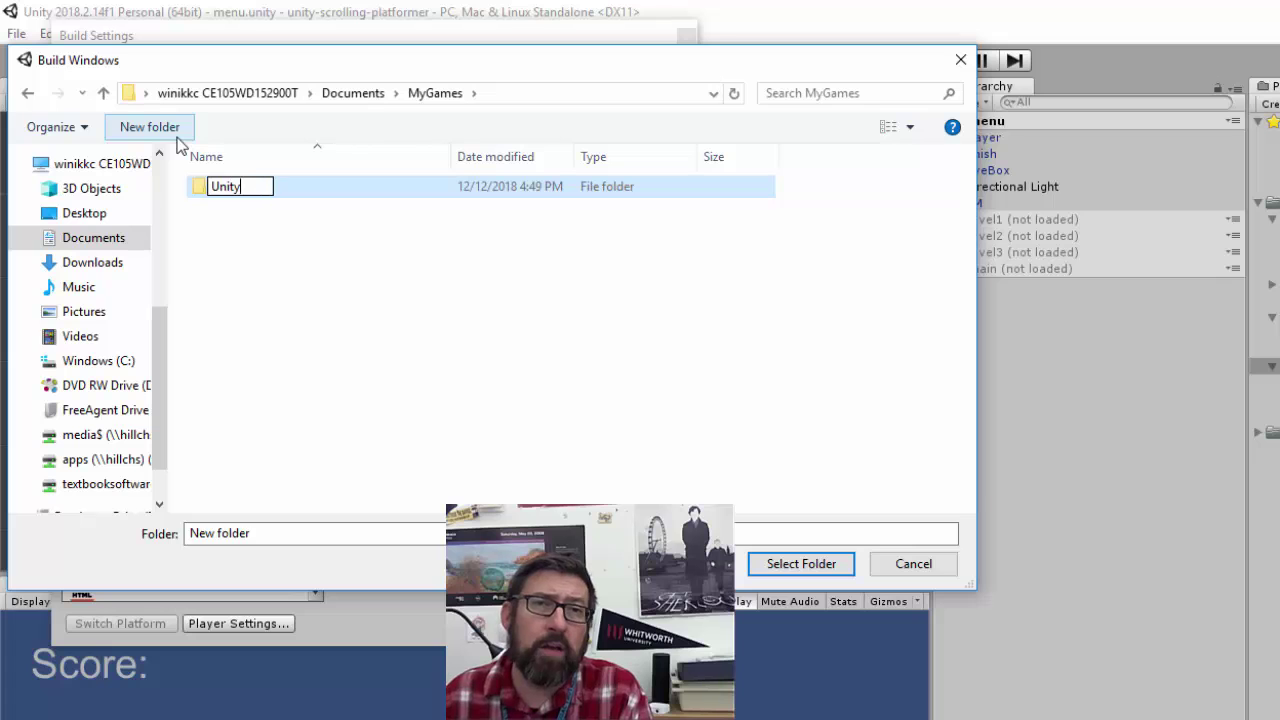
text(ScrollingPla)
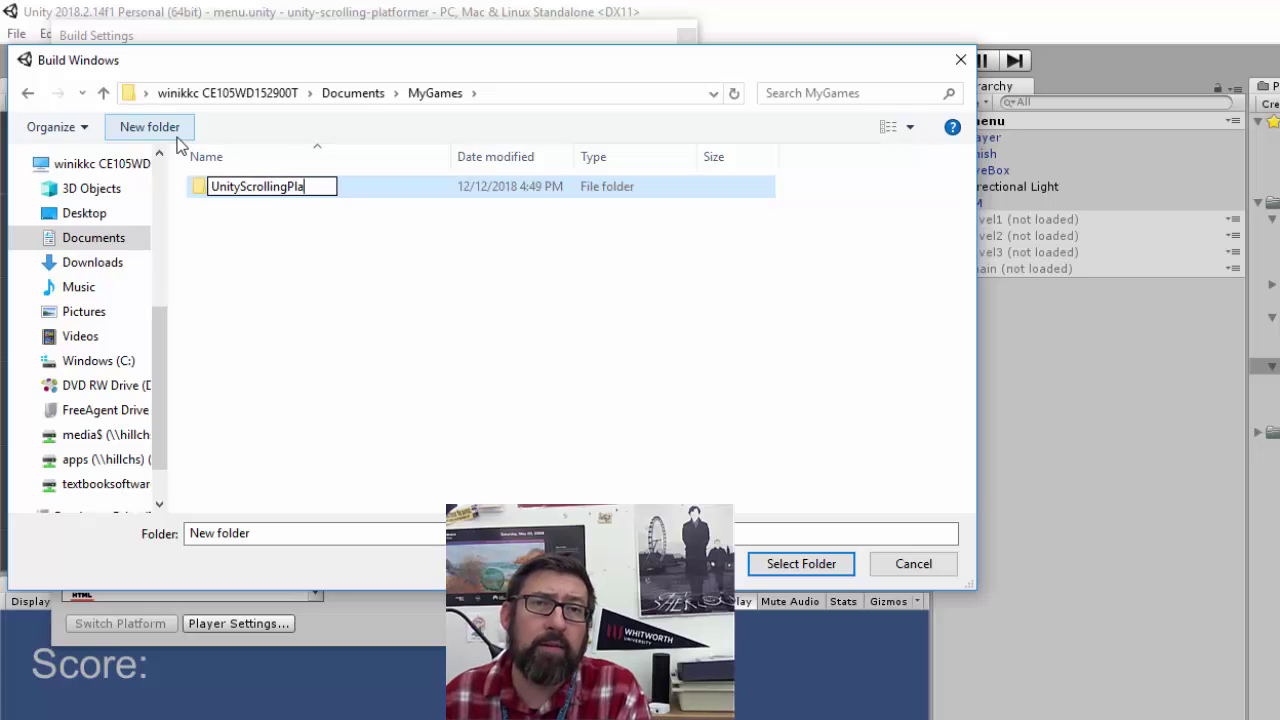
text(tformer)
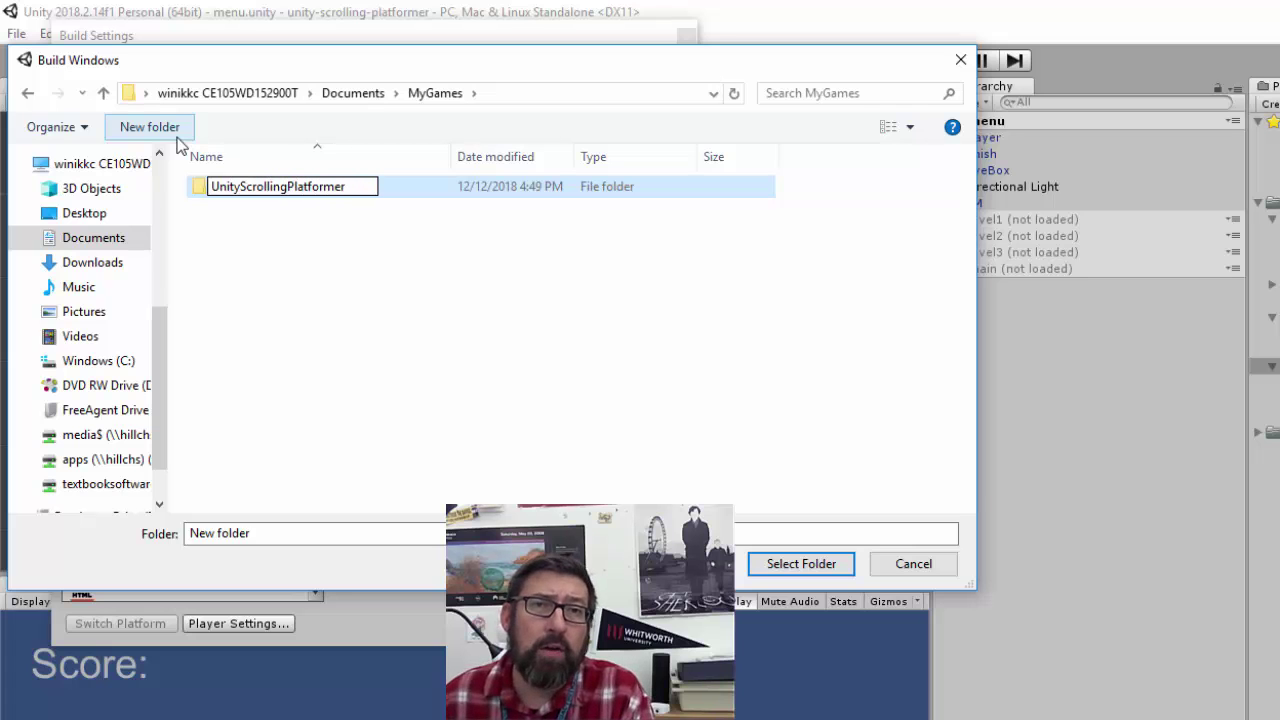
click(205, 193)
click(762, 564)
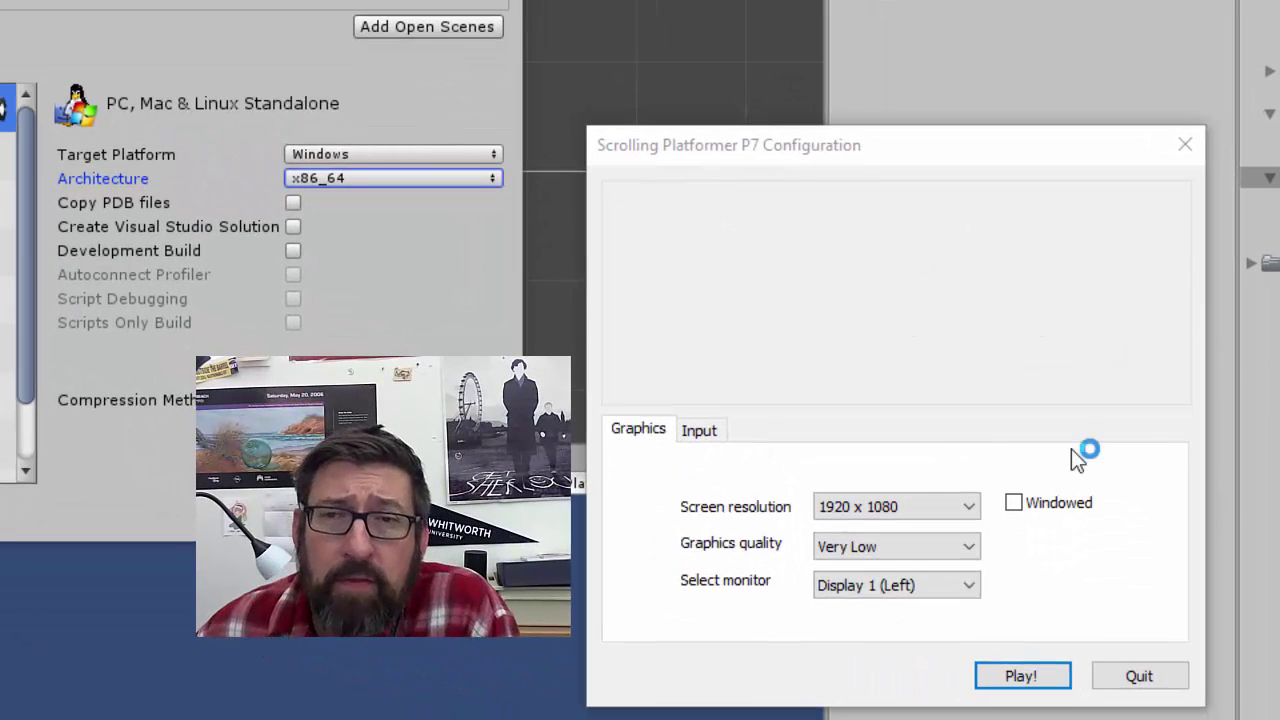
Configure the built game to run windowed at 1280 x 1024 with Medium graphics quality
click(1014, 504)
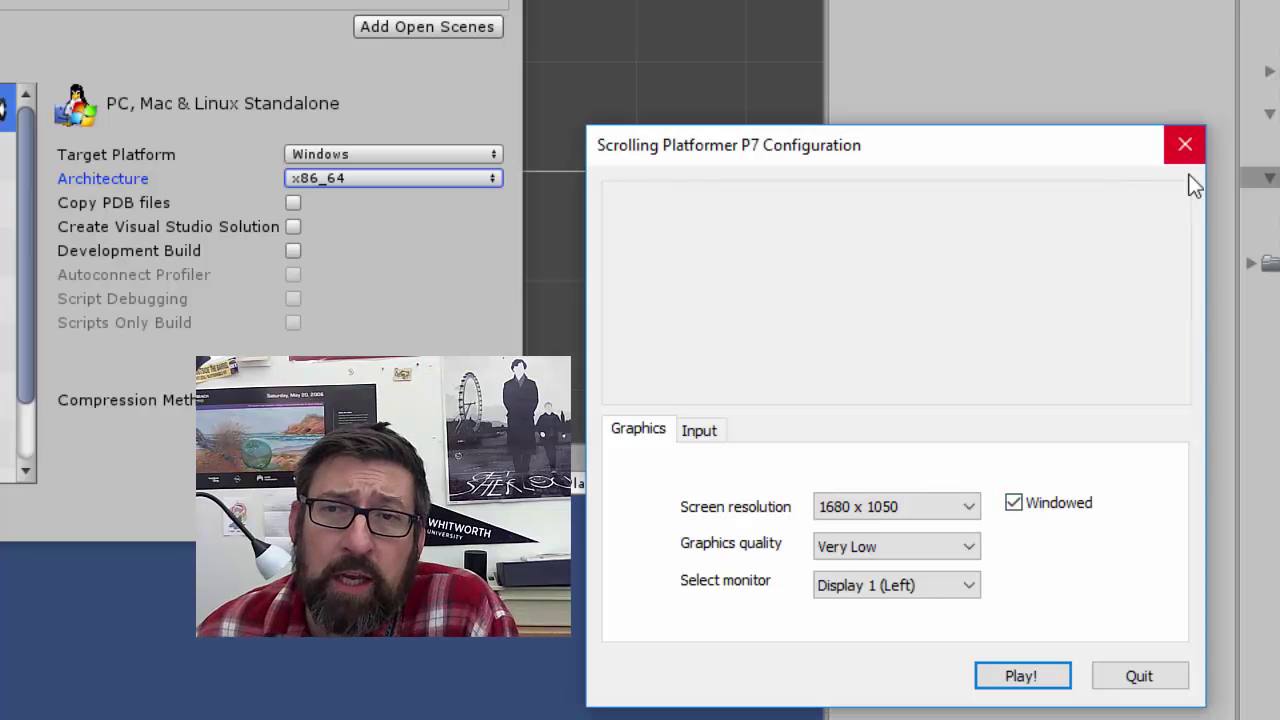
click(853, 507)
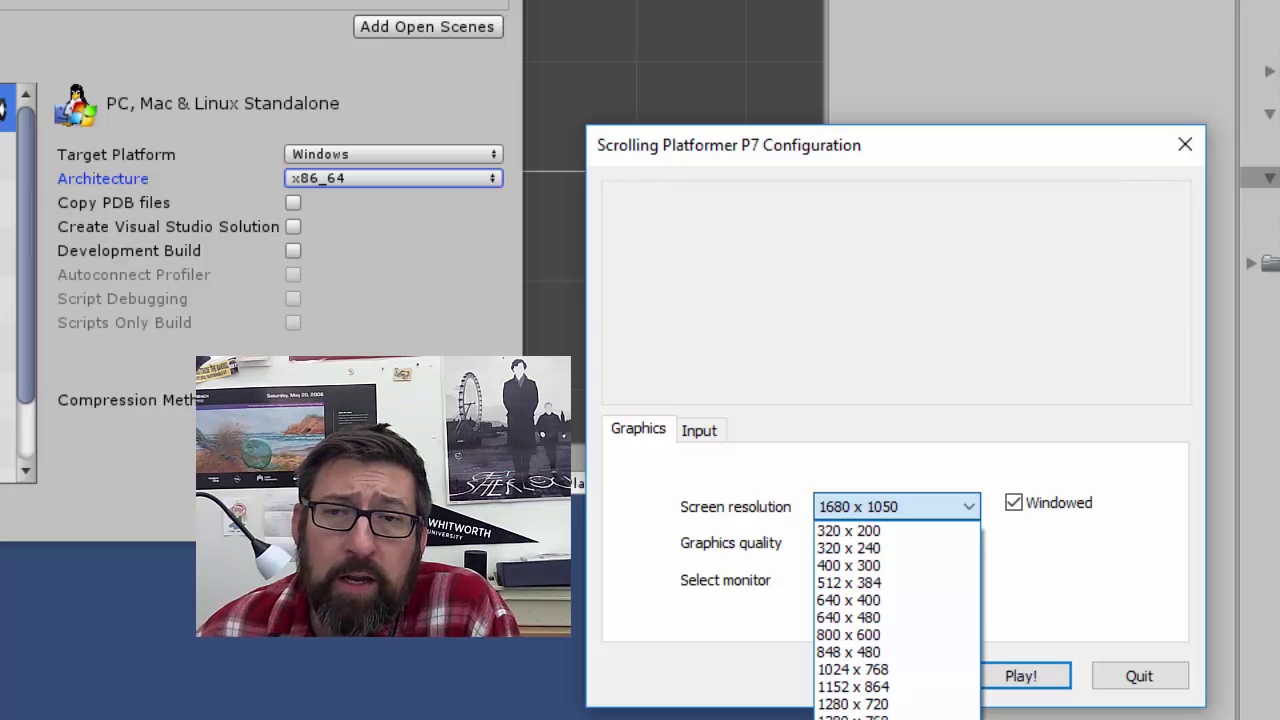
key(Return)
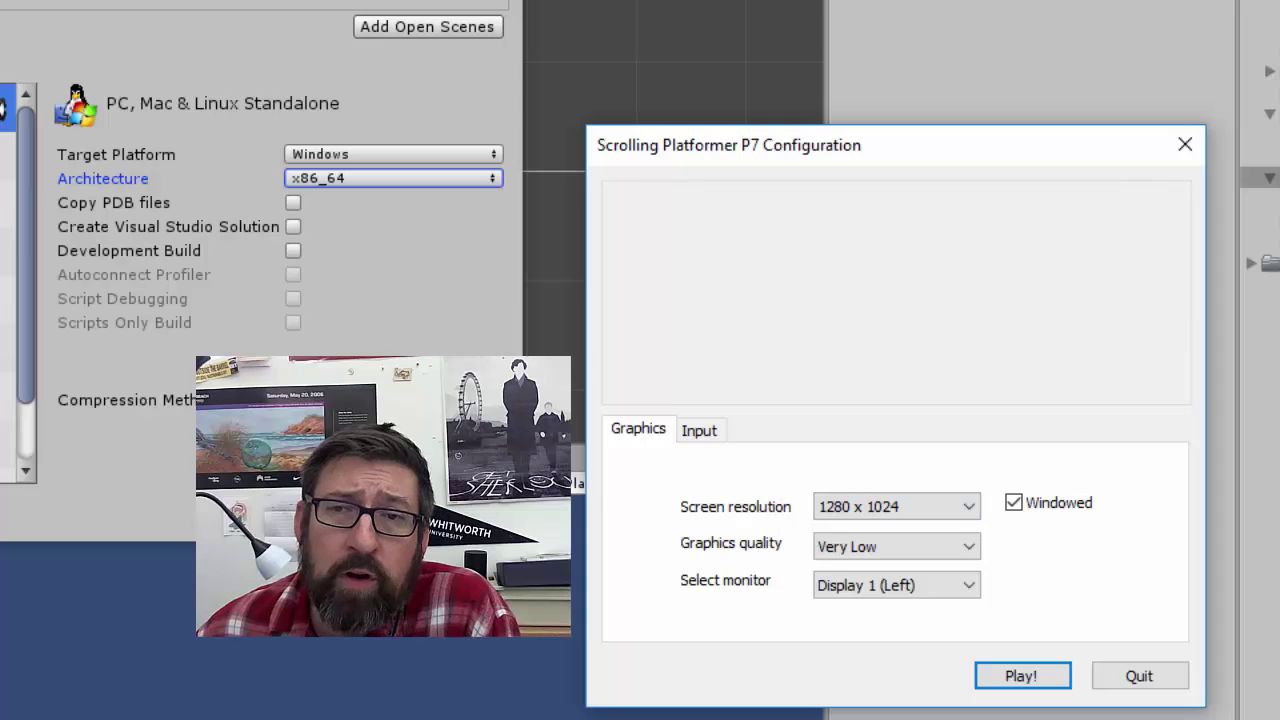
click(866, 557)
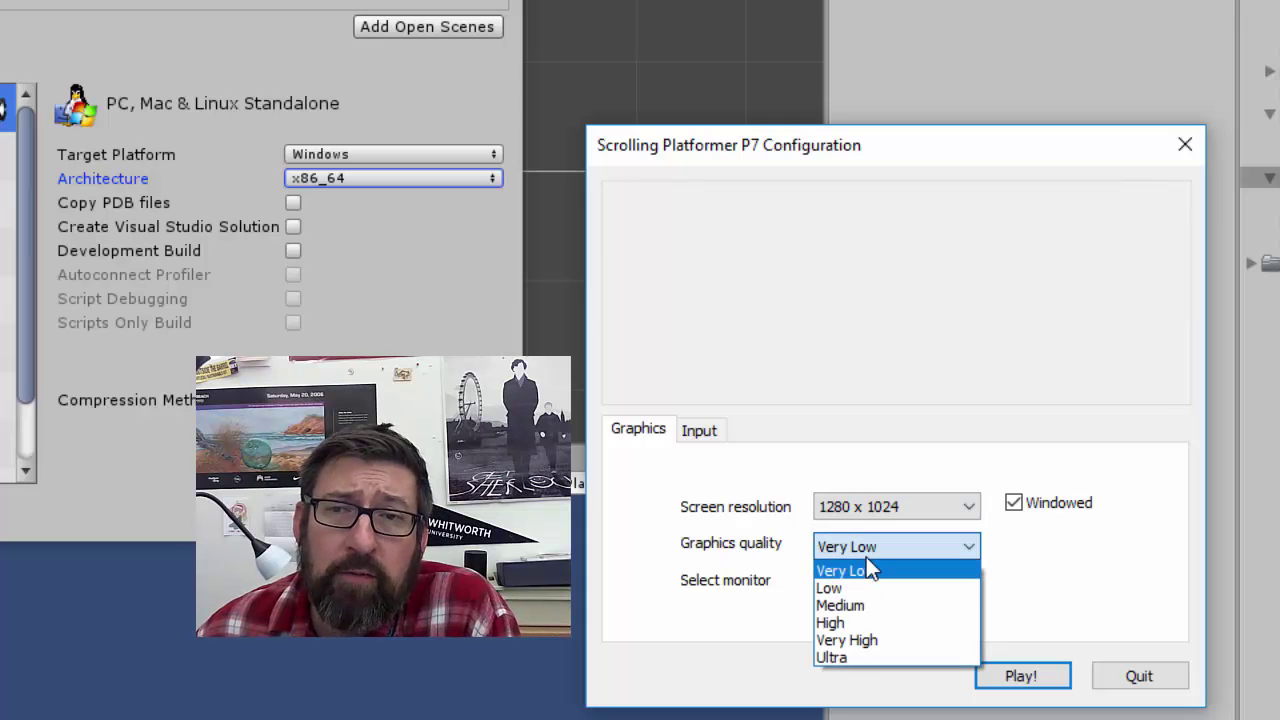
click(867, 604)
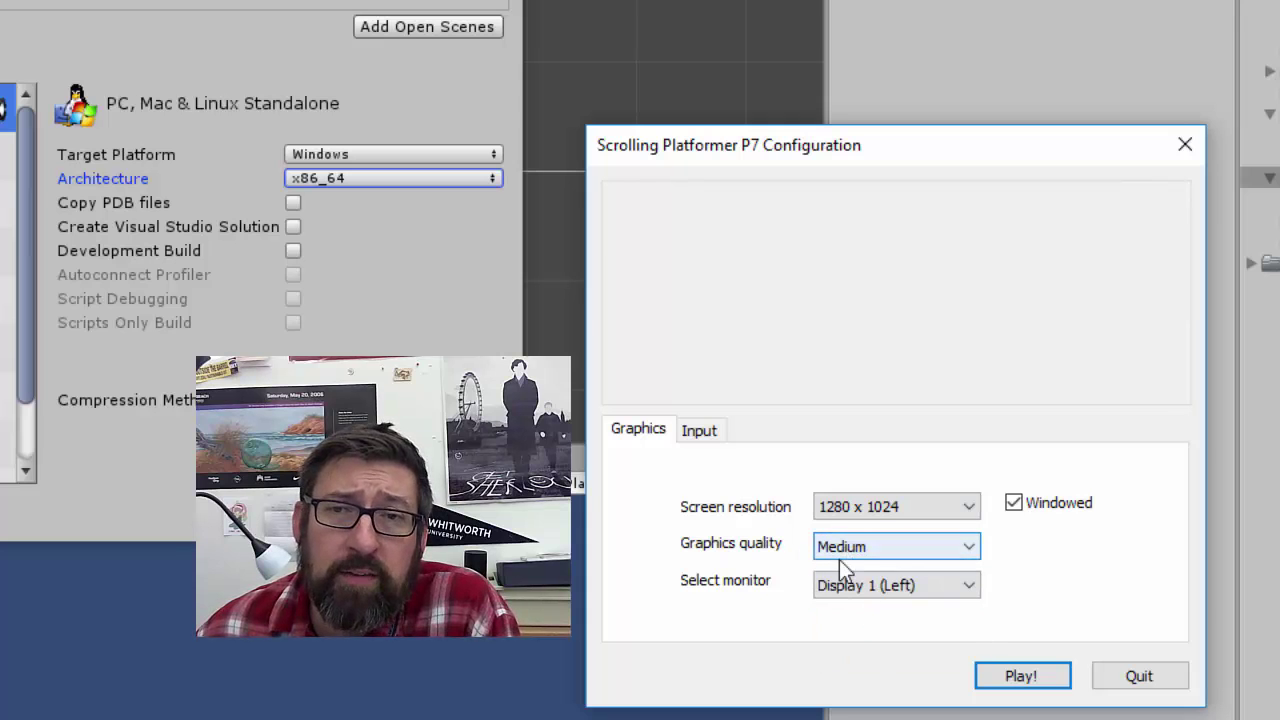
Try Left Mouse as the primary input for Horizontal (-), then restore it to the left arrow key
click(710, 433)
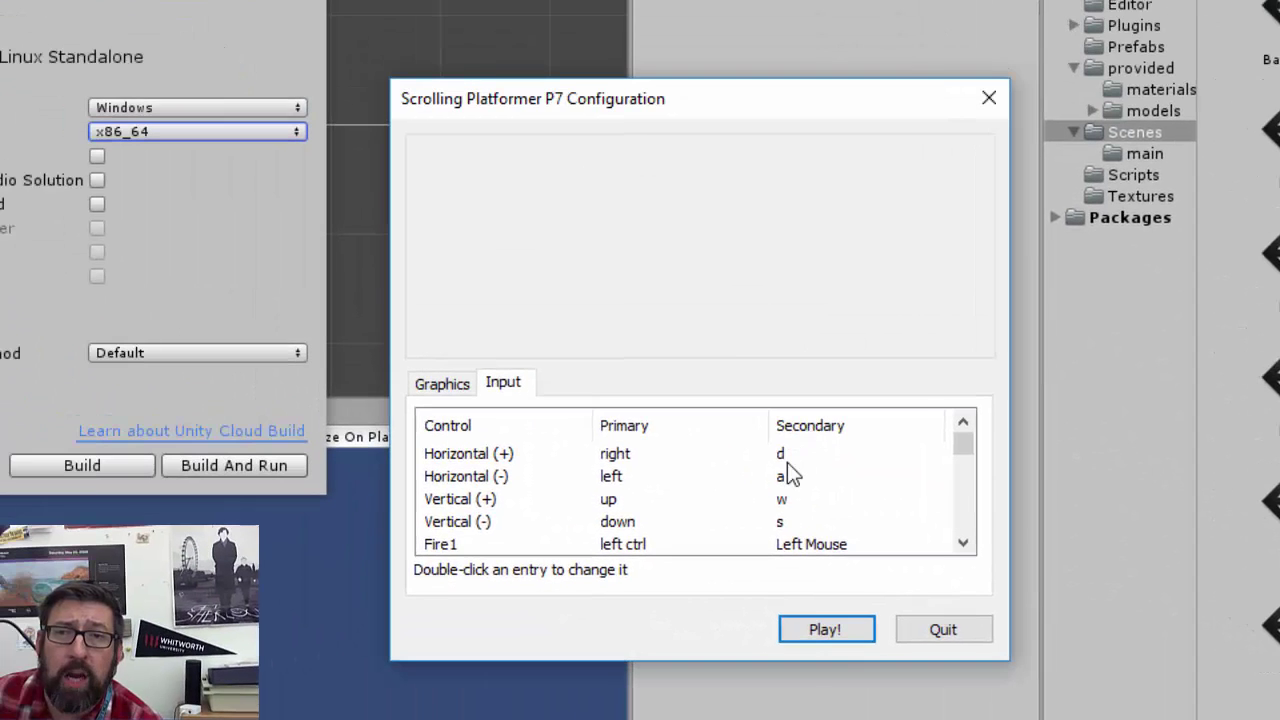
click(790, 458)
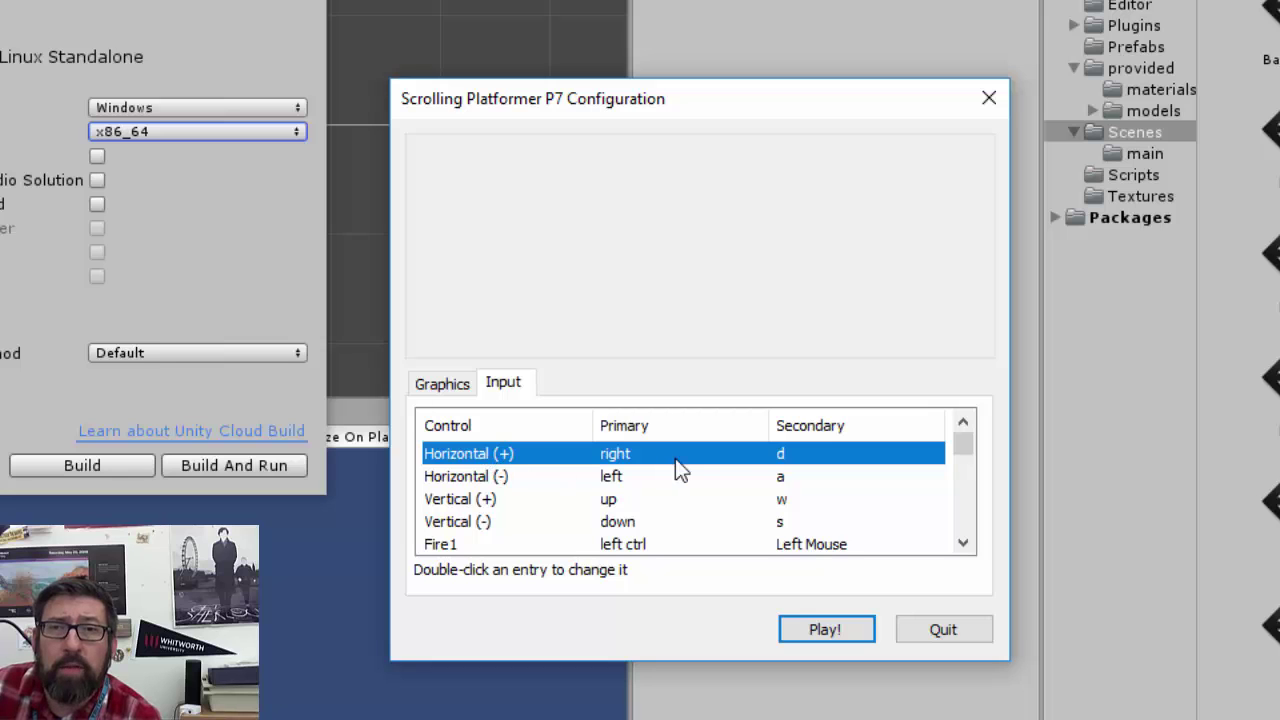
double_click(634, 474)
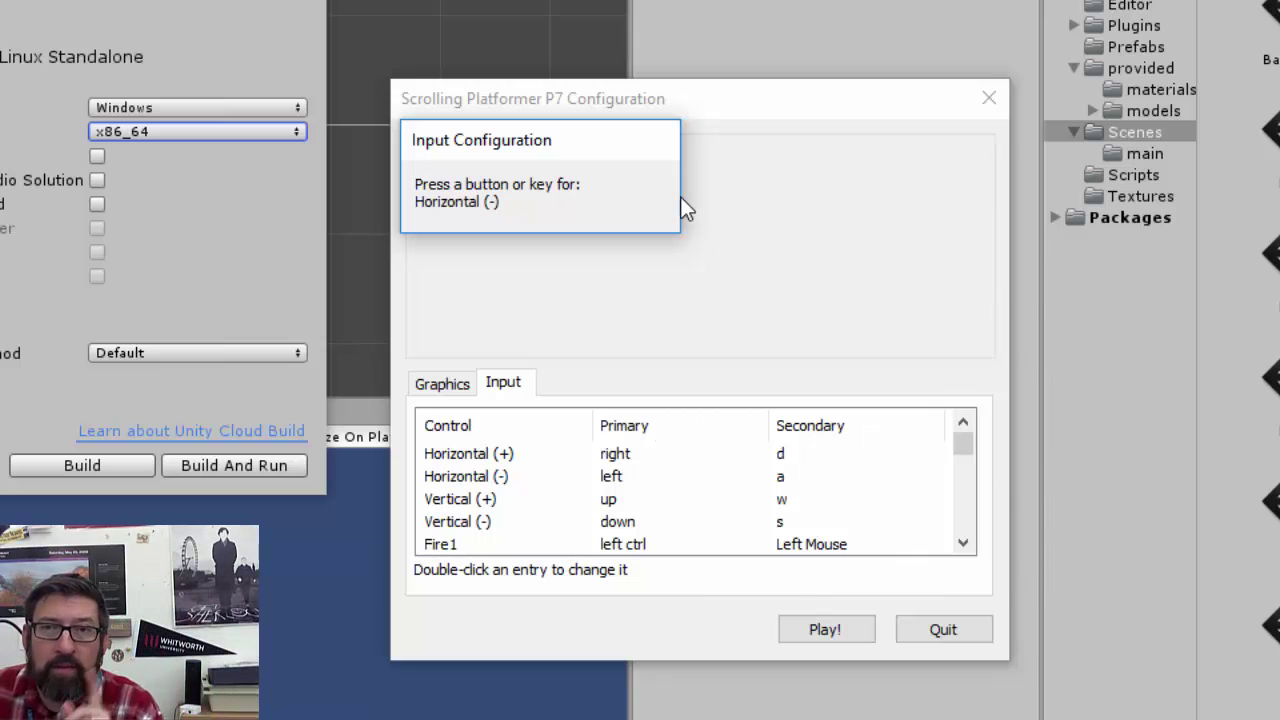
click(655, 208)
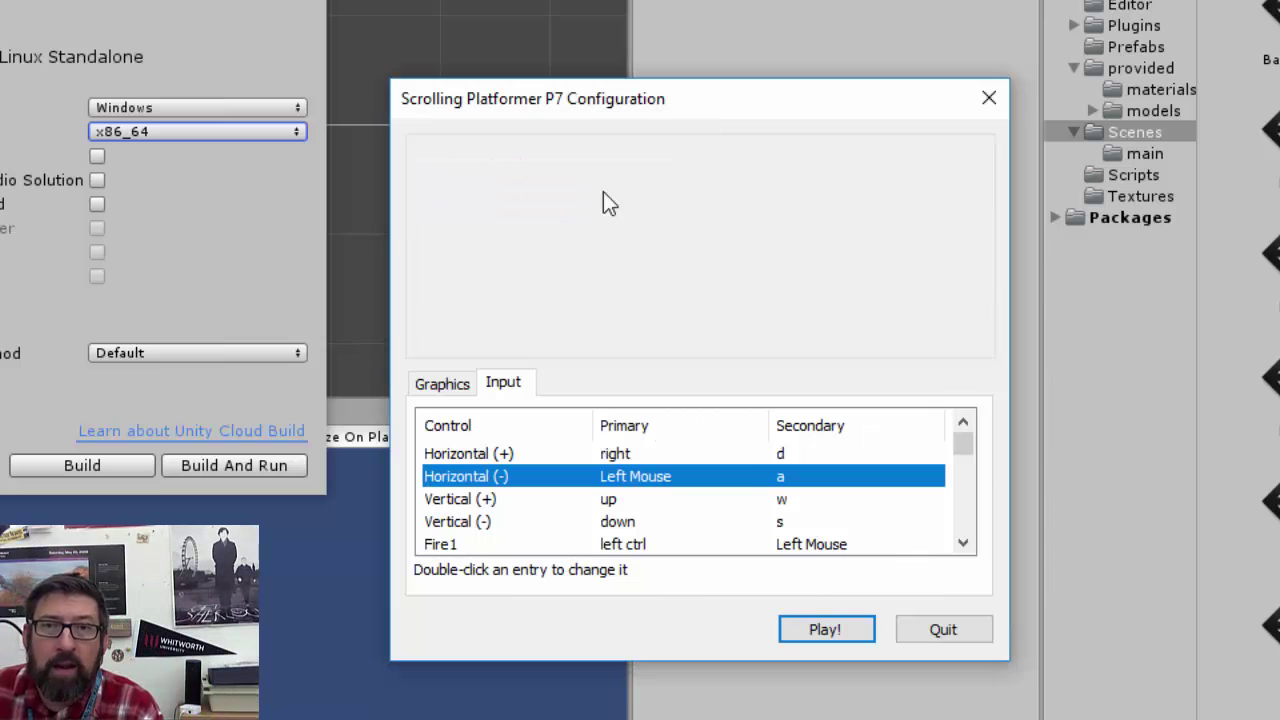
double_click(670, 477)
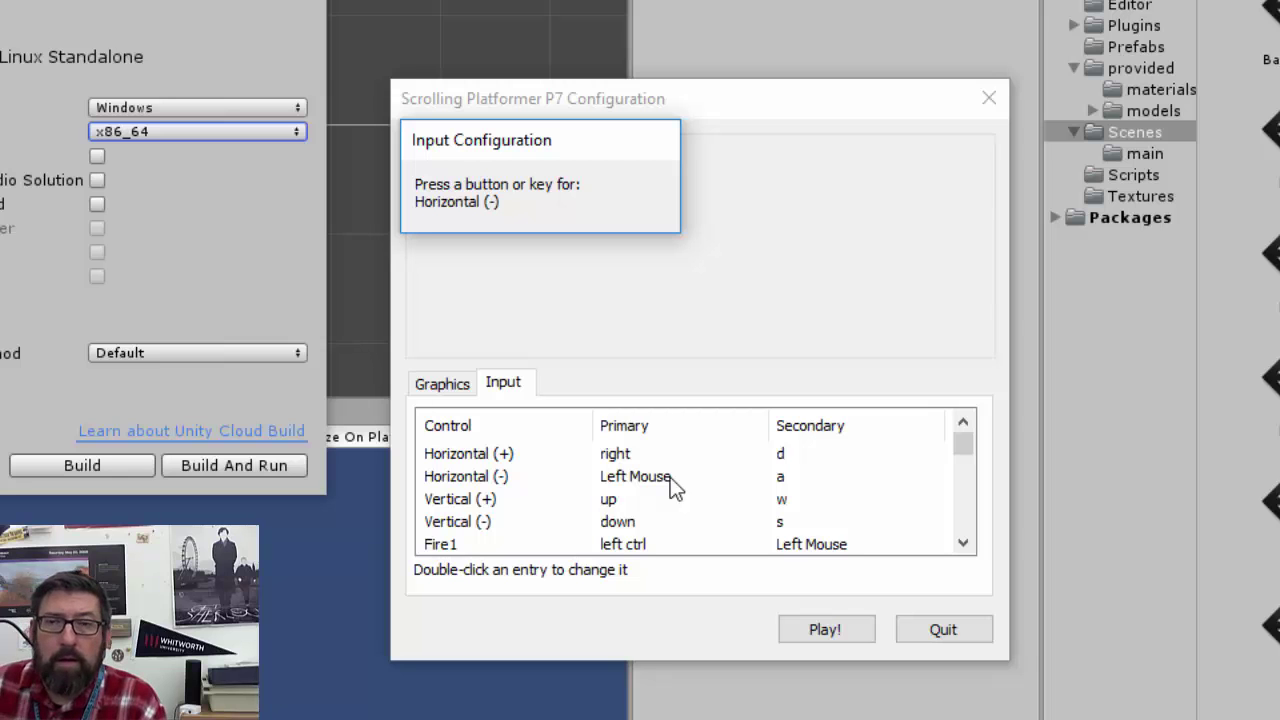
key(Left)
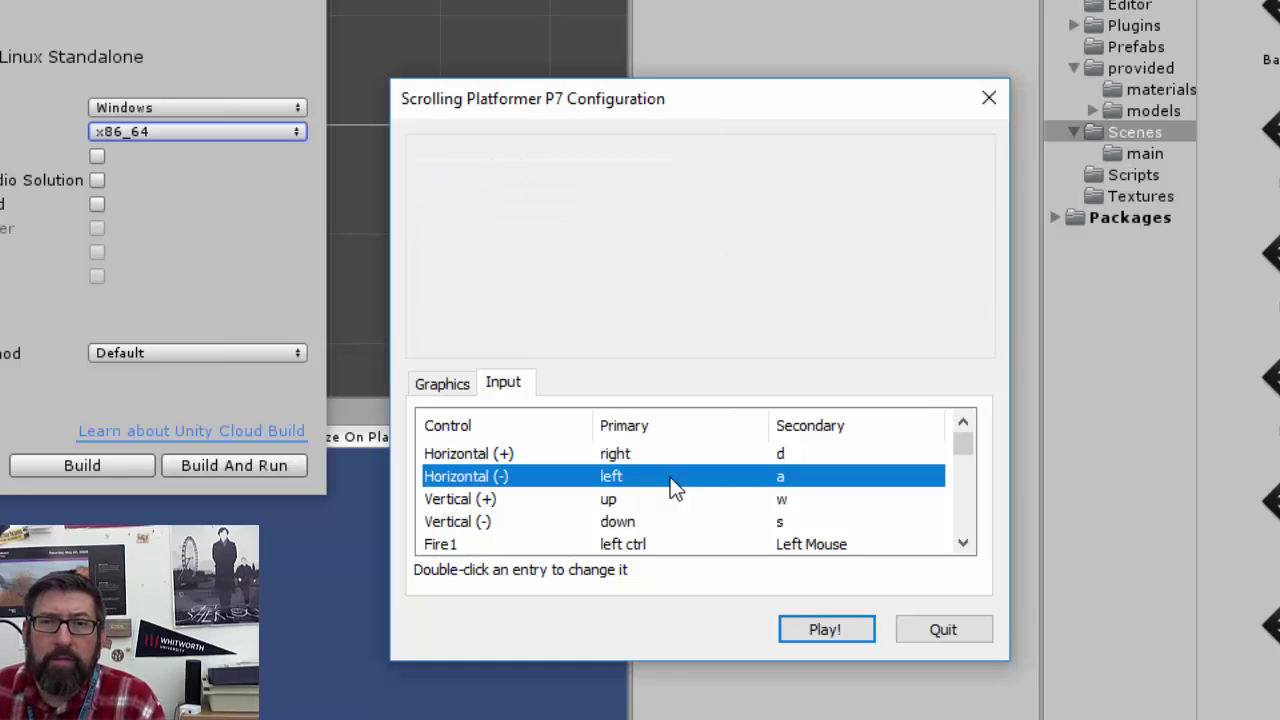
Start the built game, play-test it through its levels in the window and close it
click(806, 629)
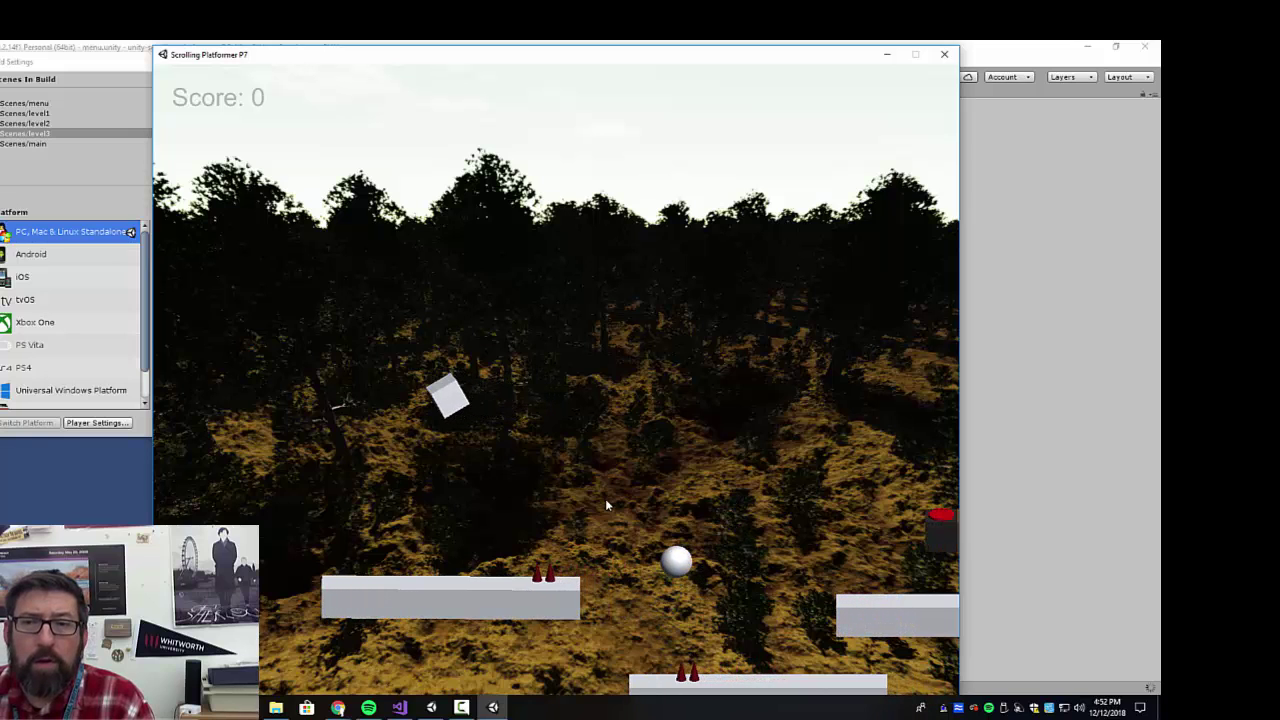
key(space)
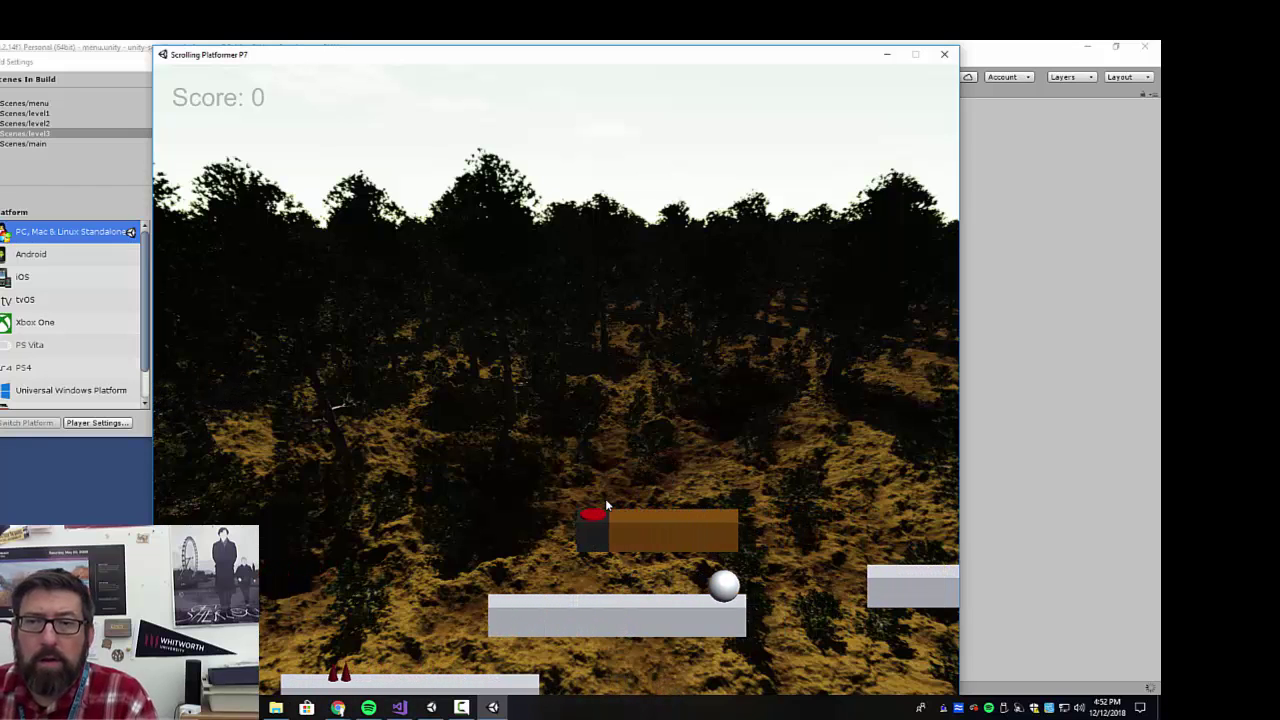
key(space)
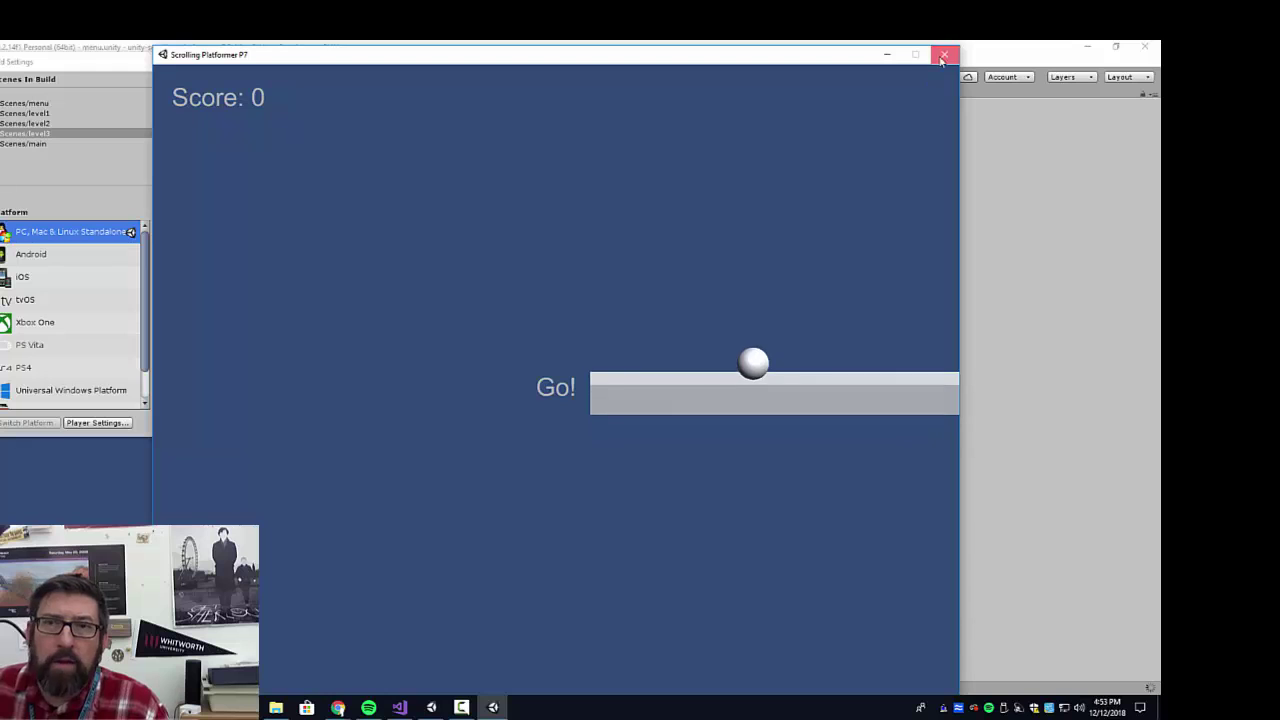
click(944, 54)
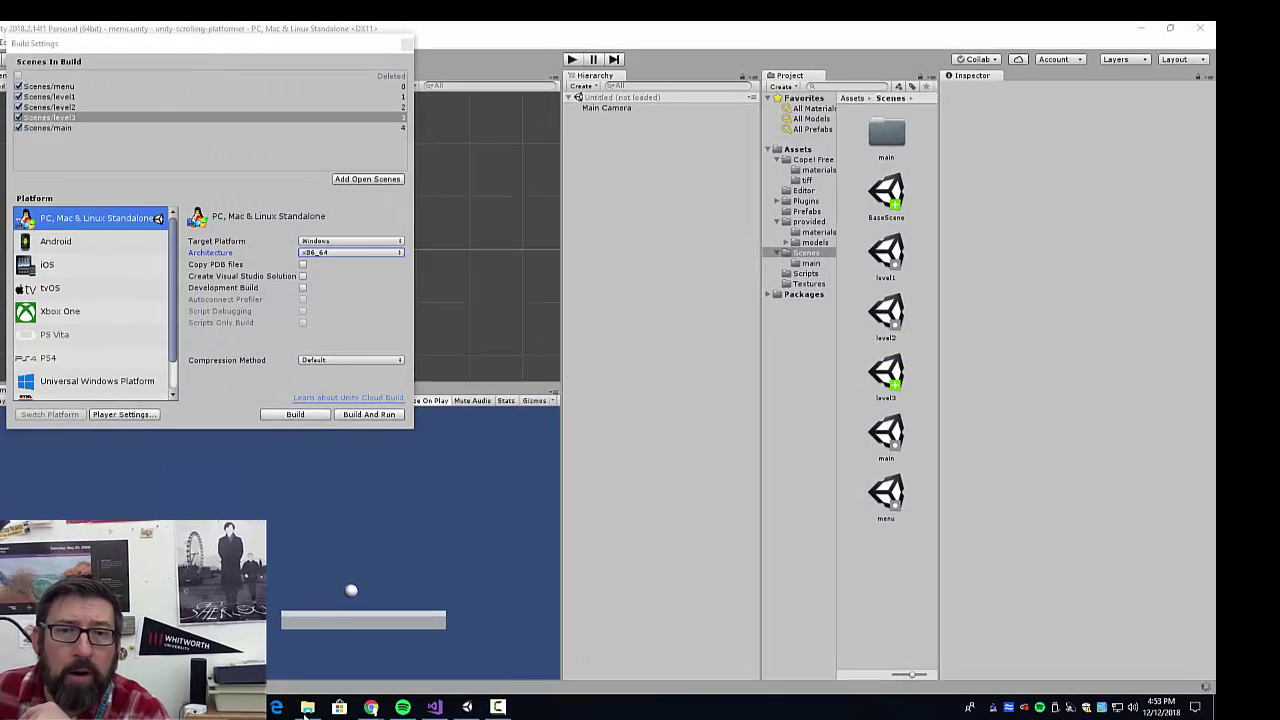
In File Explorer, go to the UnityScrollingPlatformer build folder in Documents\MyGames and launch Scrolling Platformer P7.exe
click(276, 707)
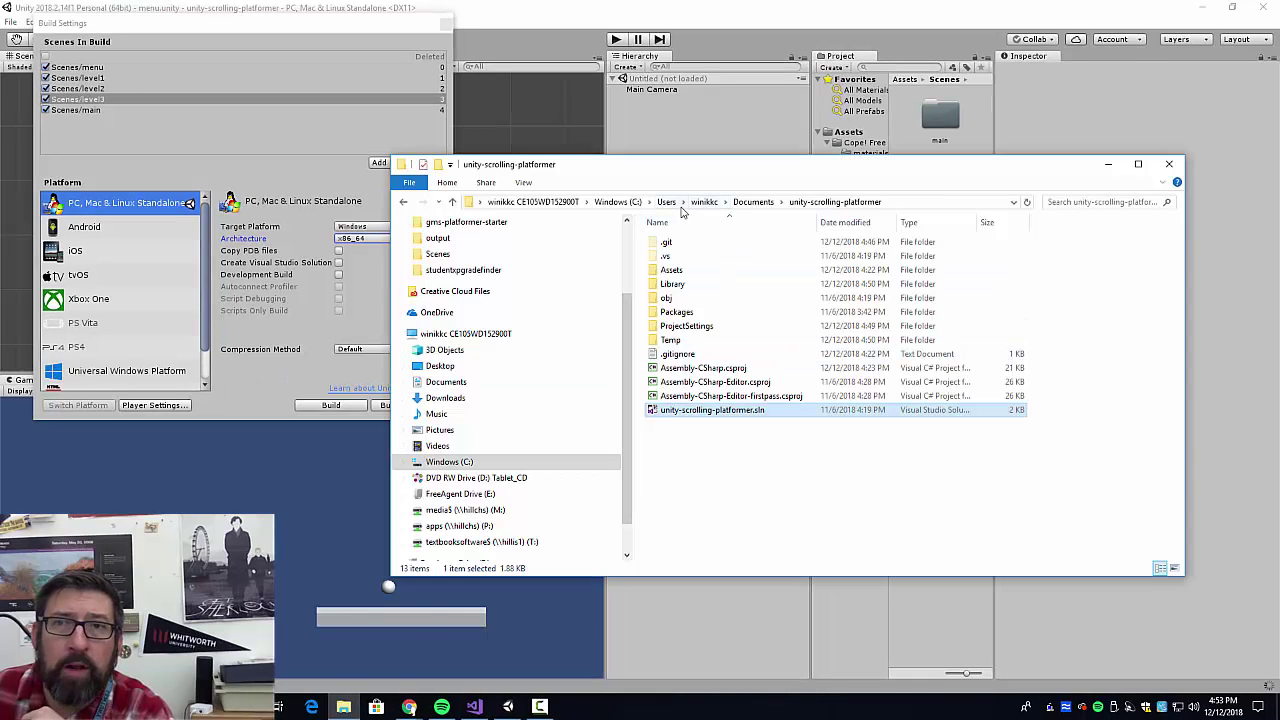
click(753, 202)
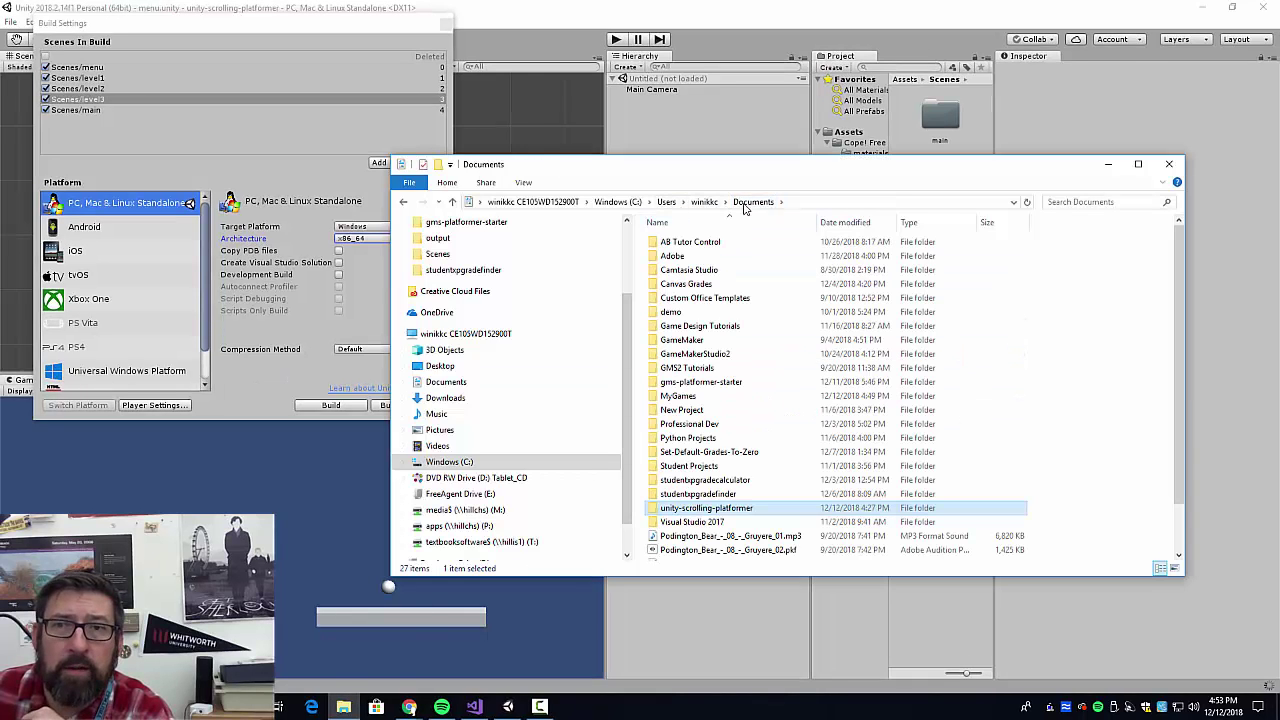
double_click(720, 396)
double_click(700, 251)
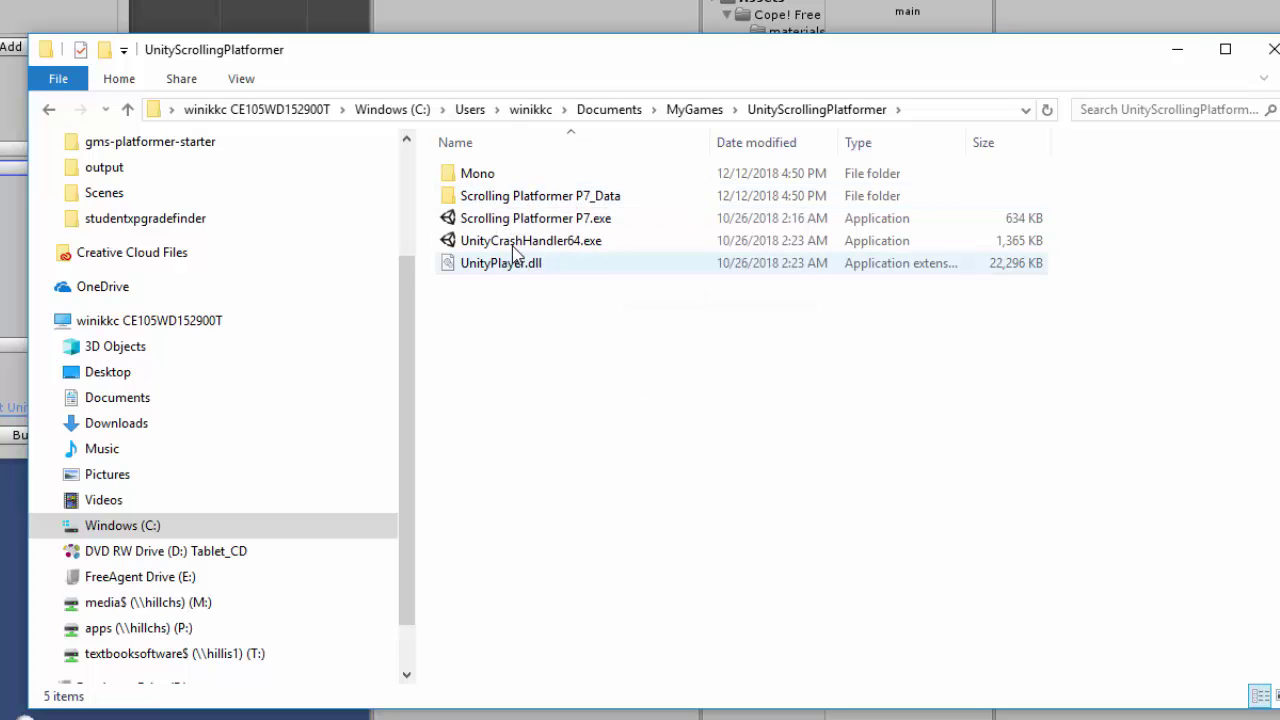
double_click(526, 218)
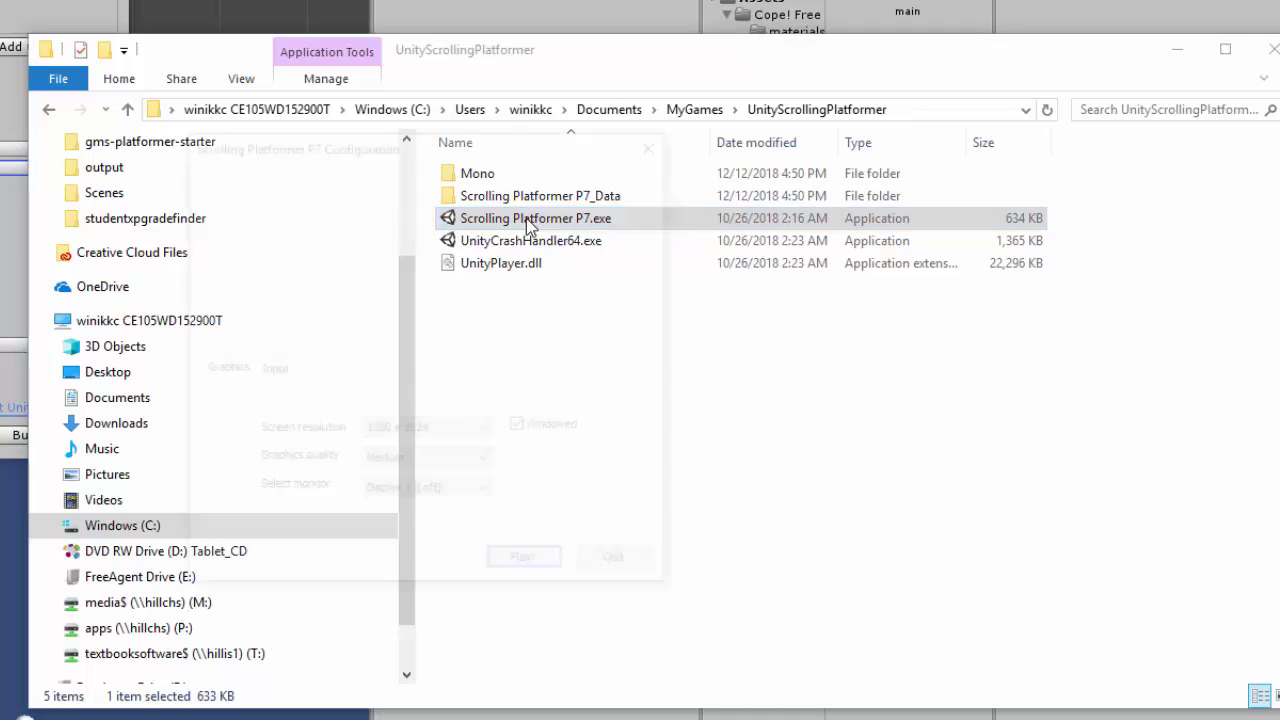
Assign the right arrow key as the primary Horizontal (+) input and start the game, returning to Unity at the end
click(272, 370)
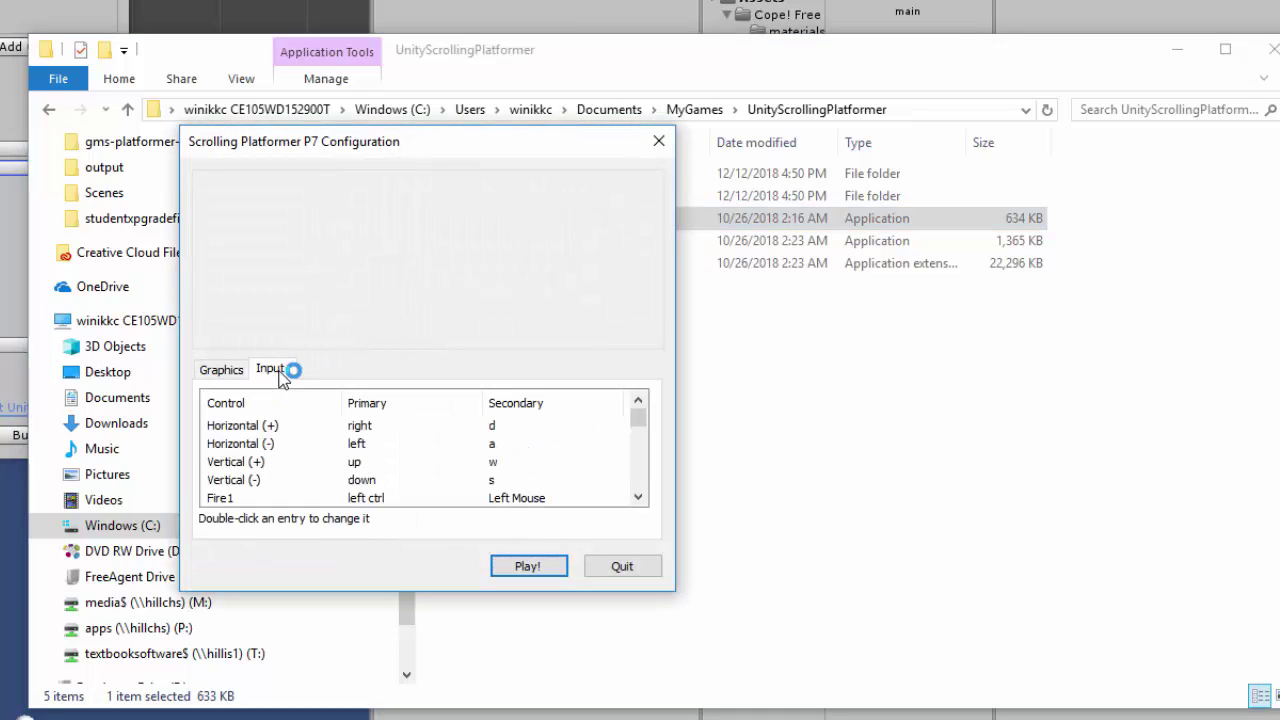
click(300, 426)
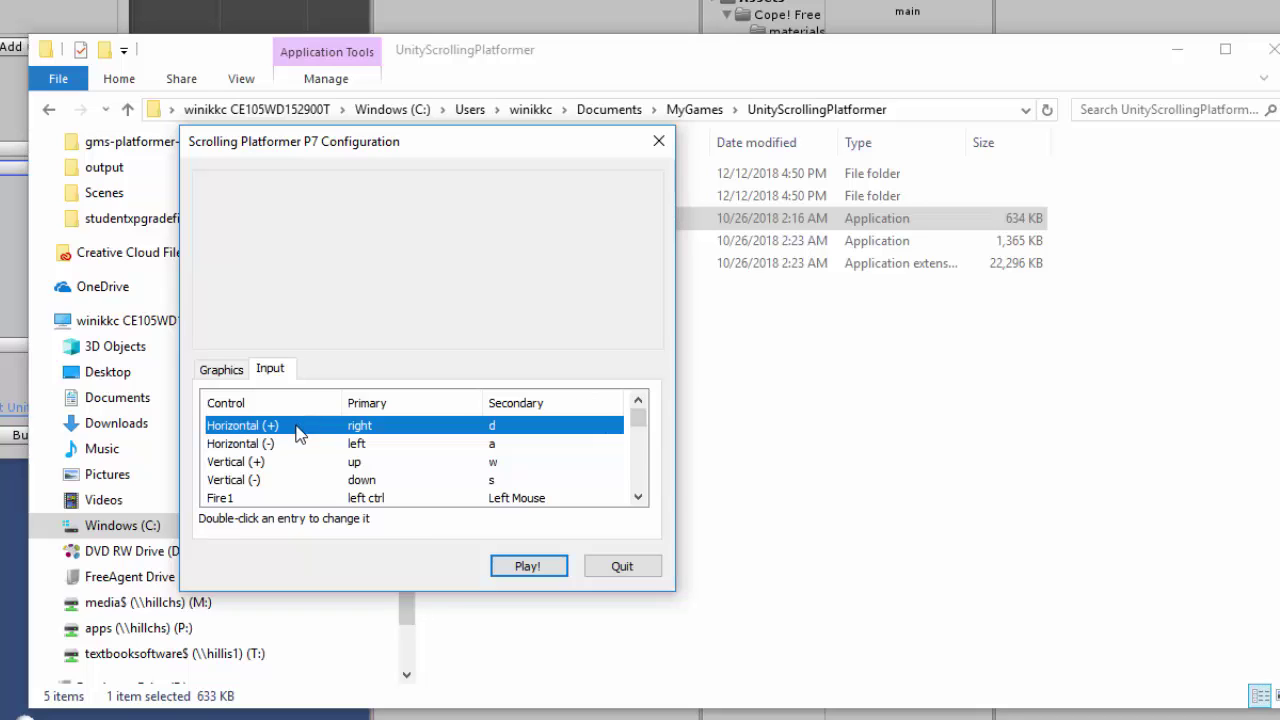
double_click(376, 429)
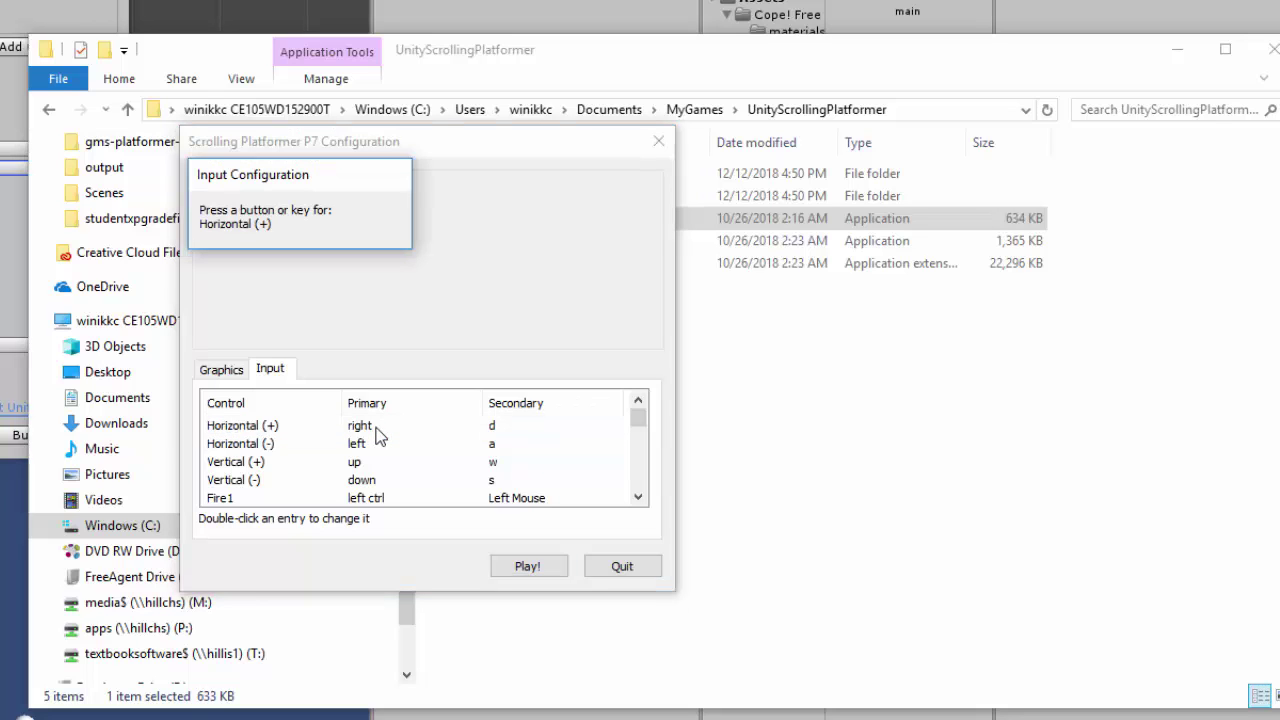
key(Right)
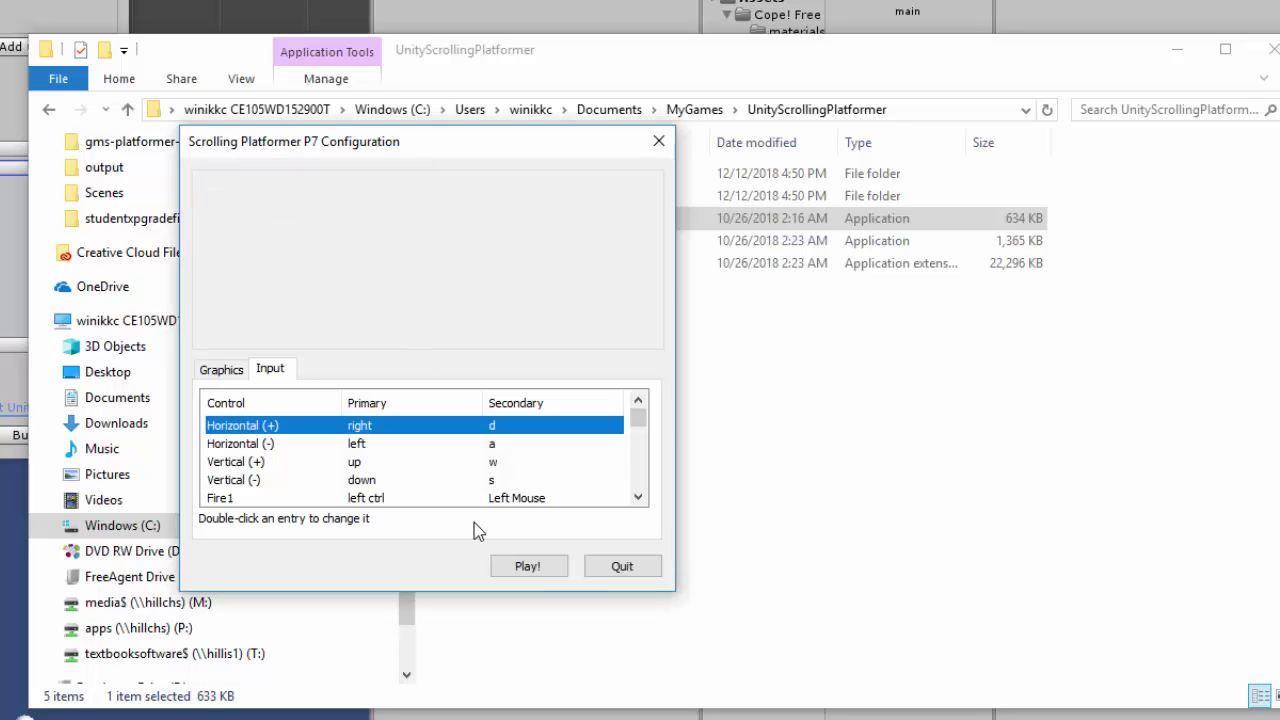
click(527, 566)
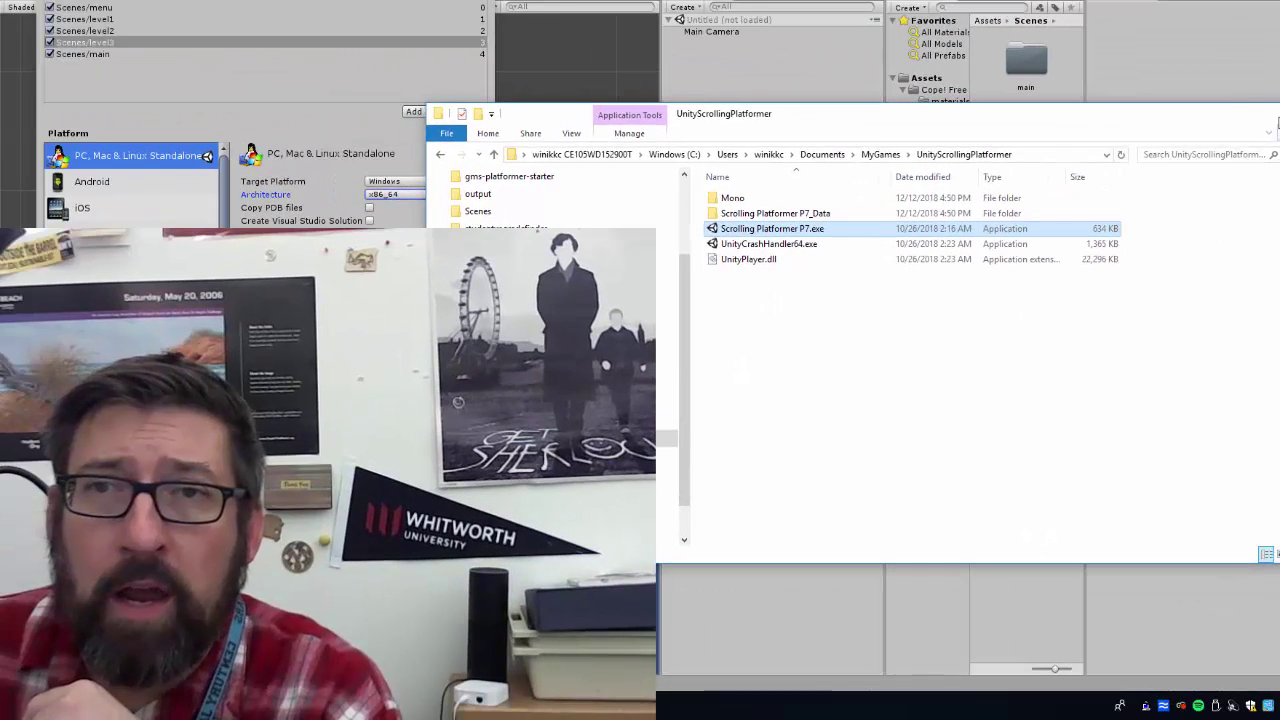
key(alt+Tab)
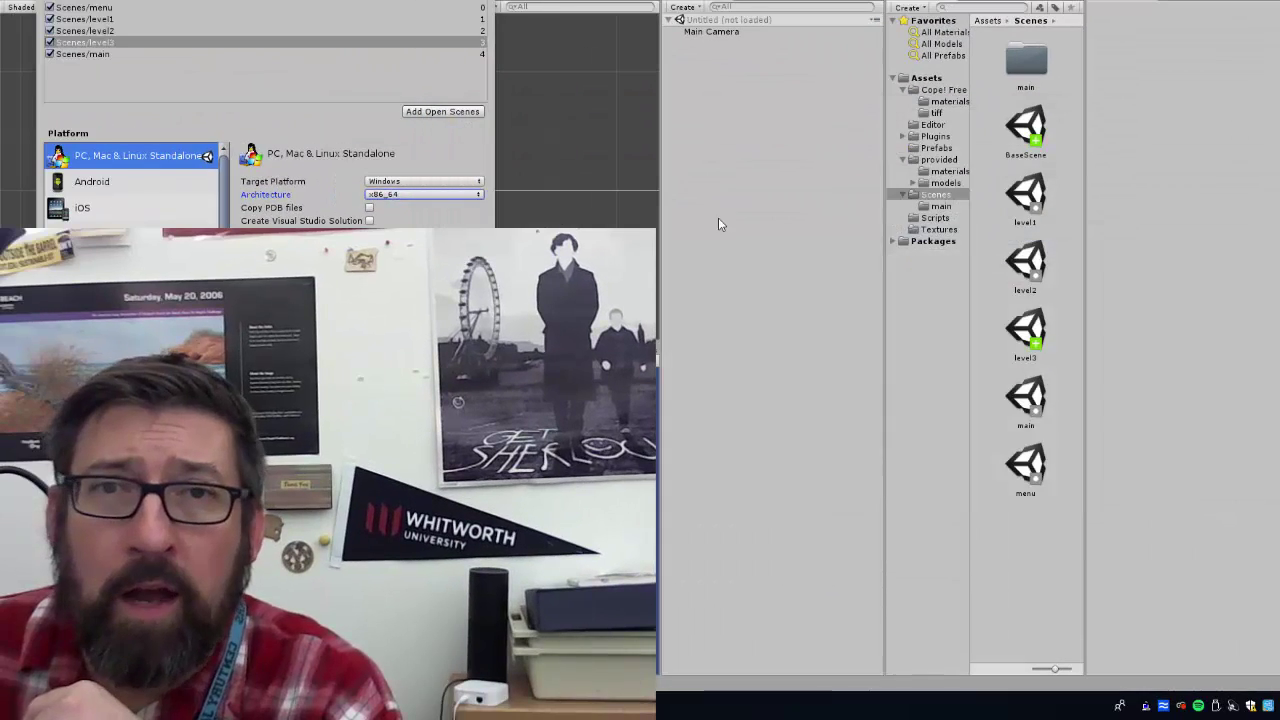